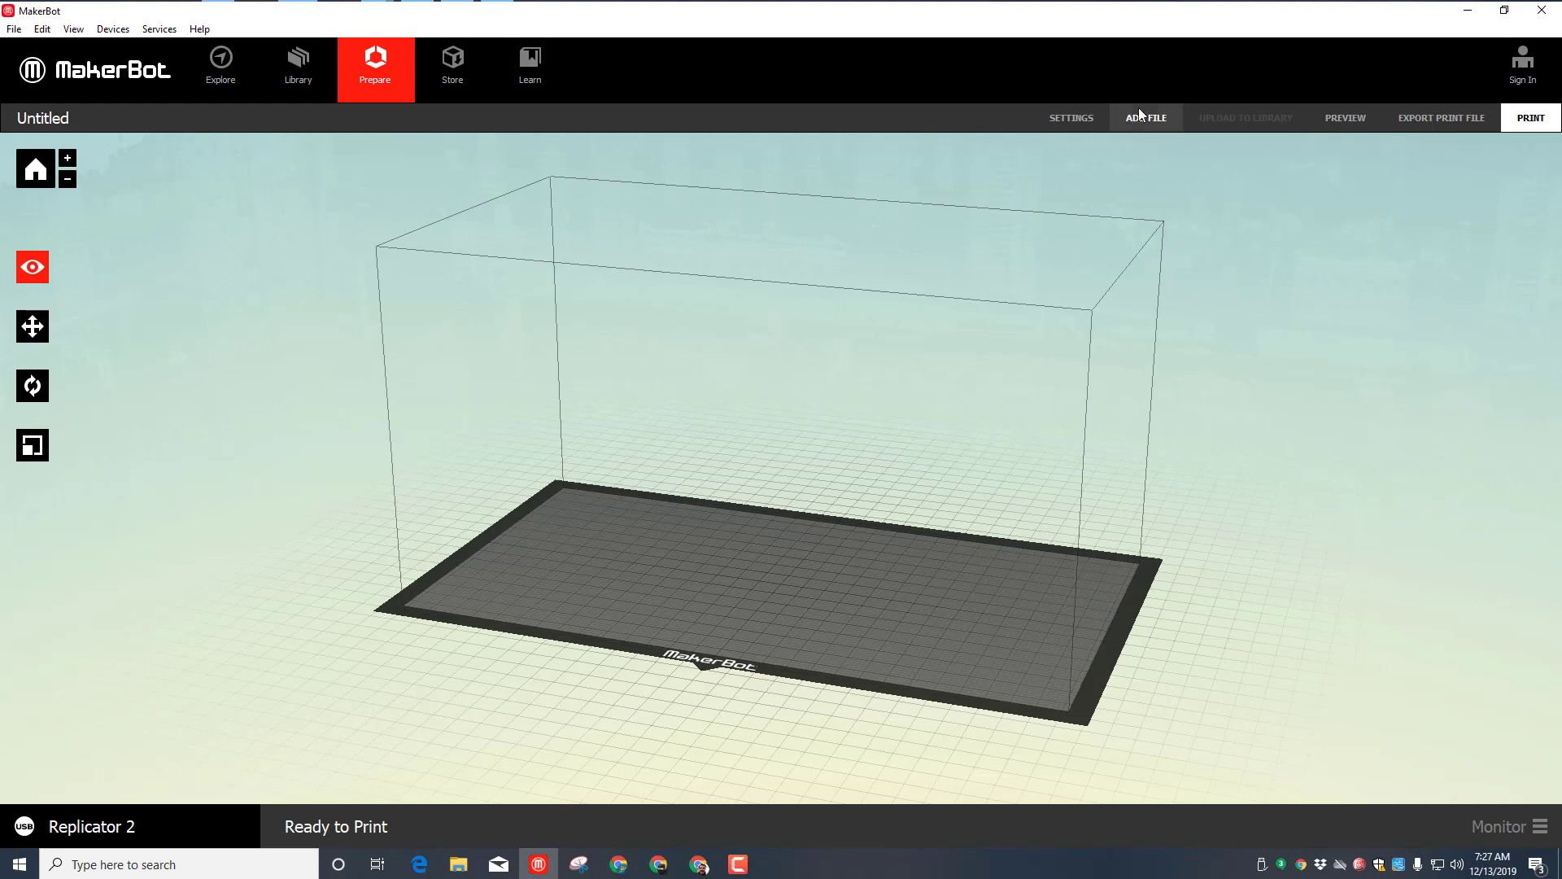
Add the model file pip figet add (1) to the build plate and inspect its top and sides
left_click(1140, 119)
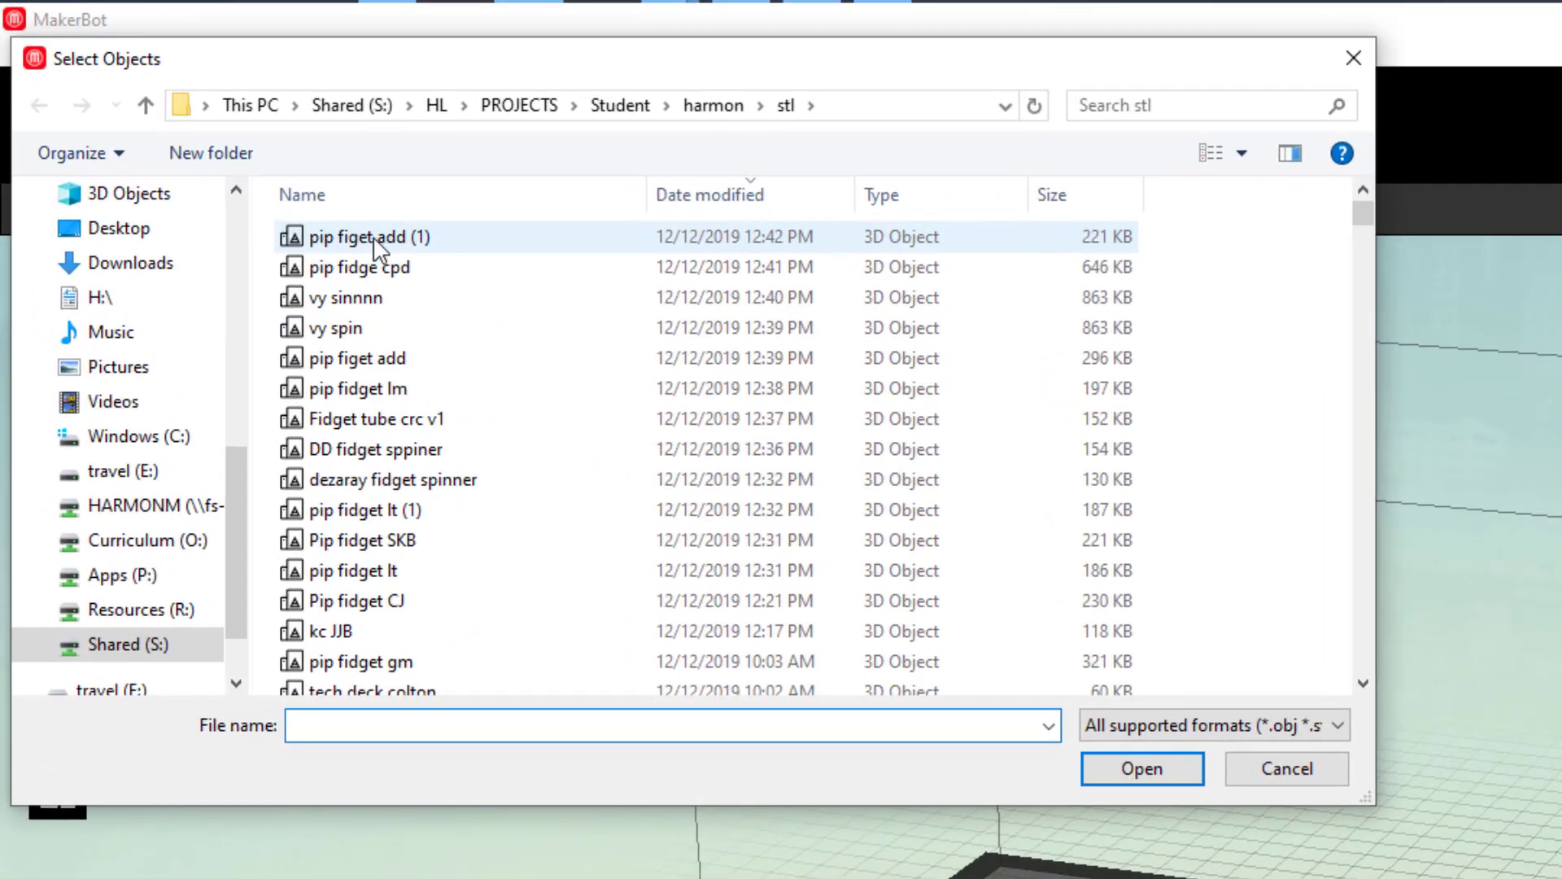
double_click(375, 241)
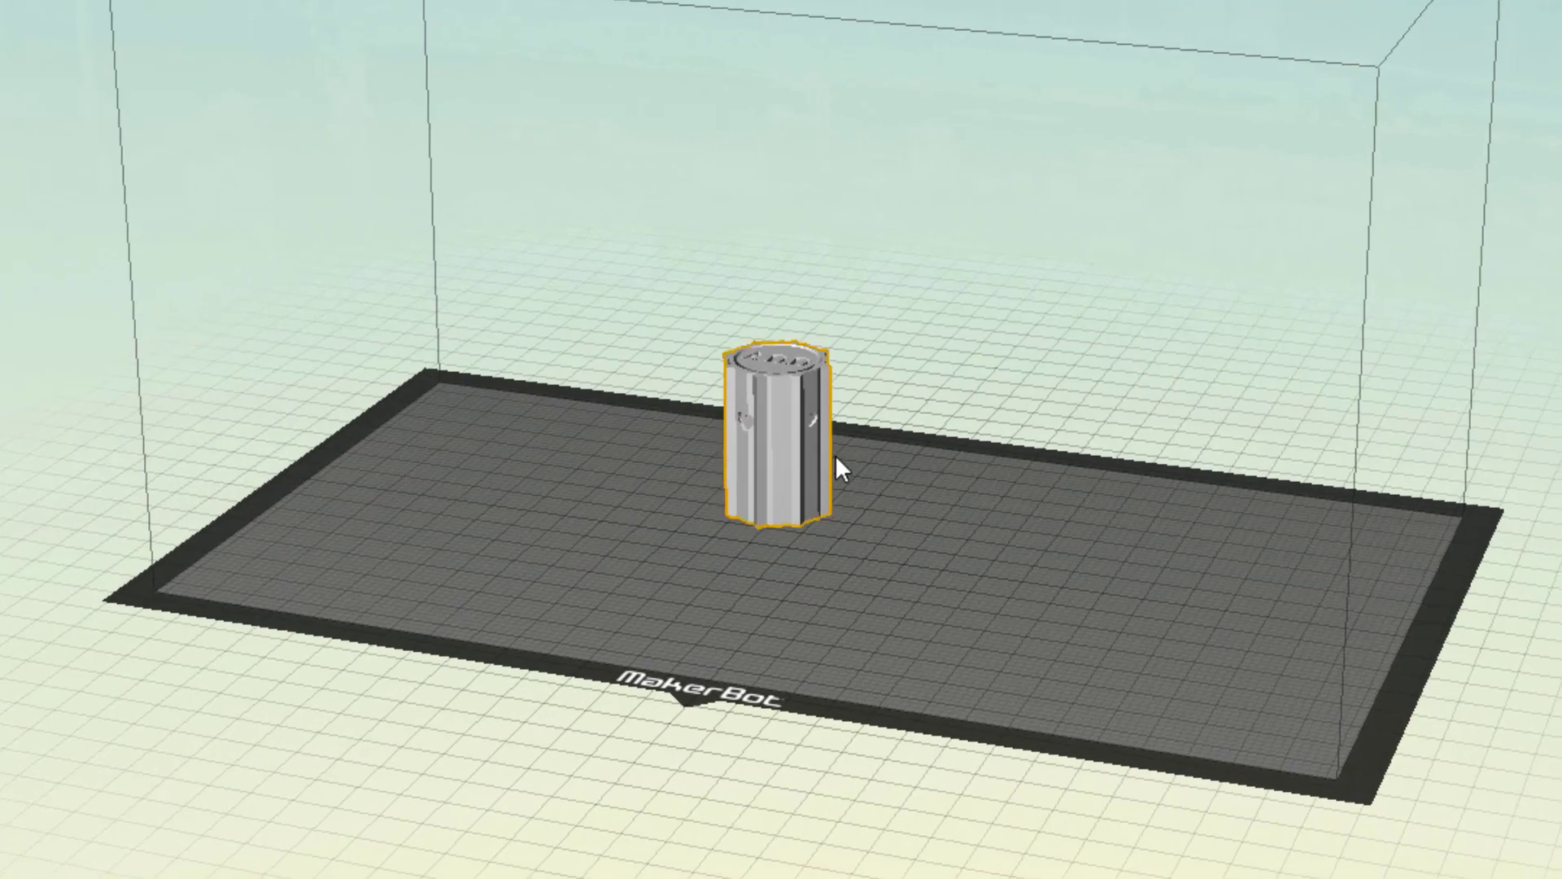
left_click_drag(834, 454, 681, 511)
left_click(732, 413)
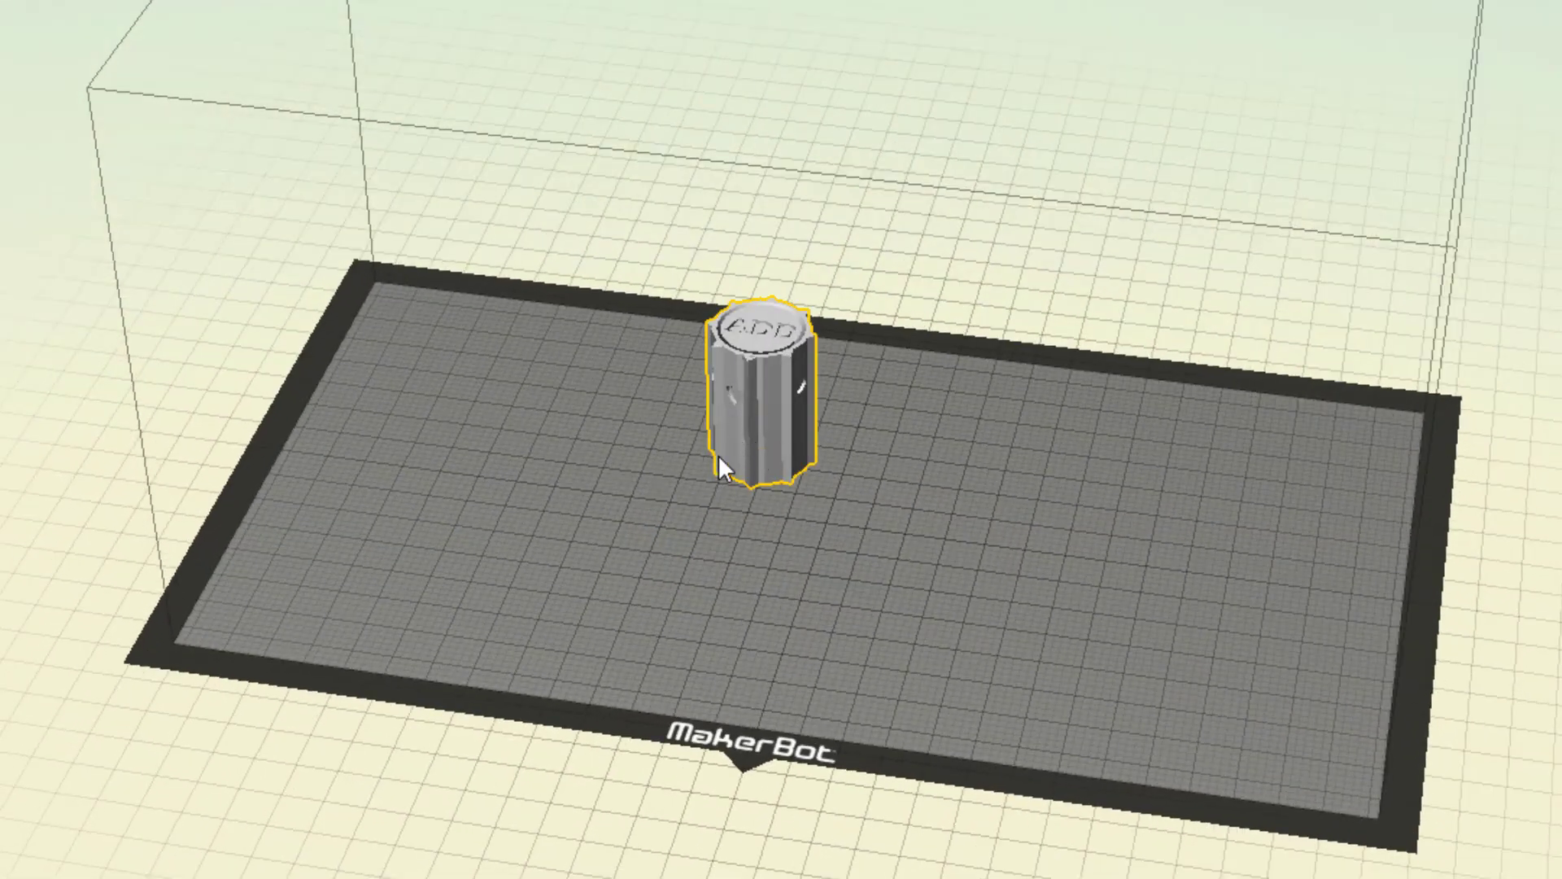
scroll(719, 457, "up", 6)
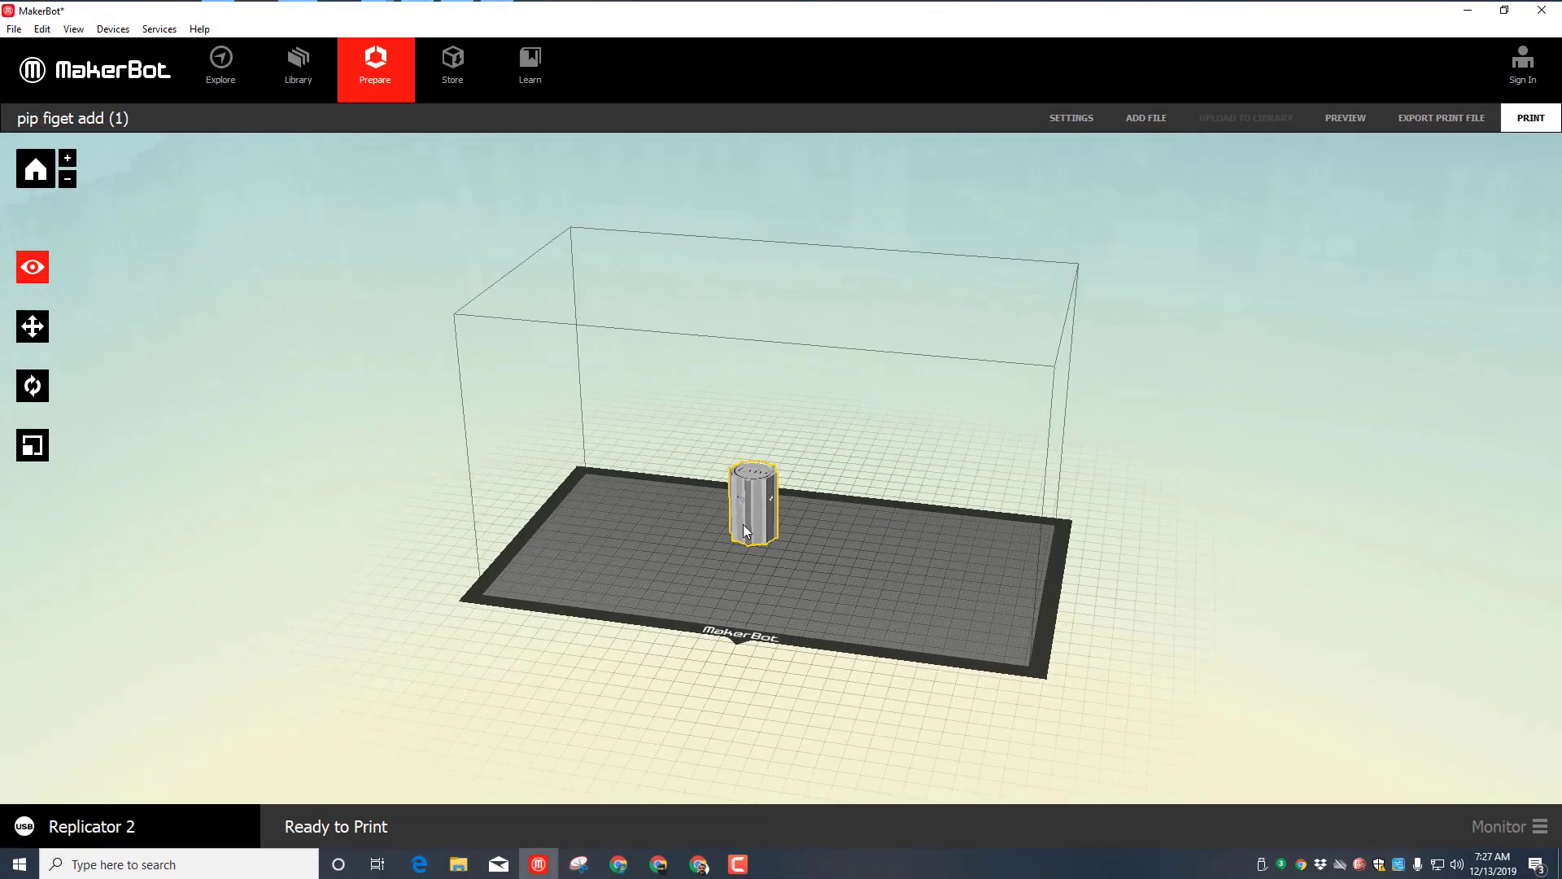
Replace the model with another one from the stl folder, and clear the whole build plate
key("Delete")
left_click(1154, 119)
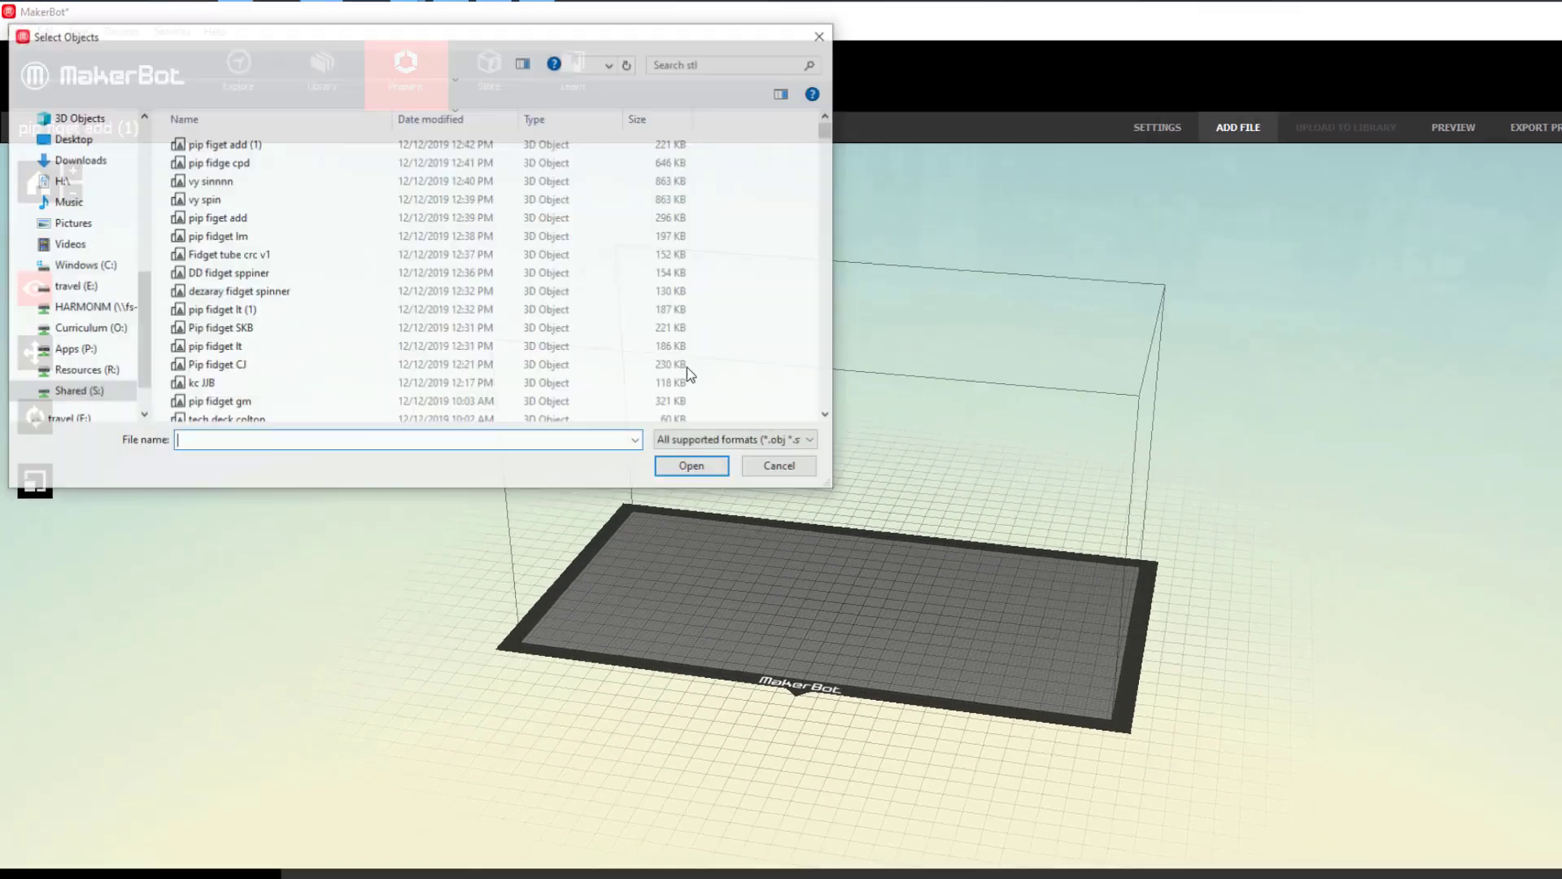
left_click(337, 236)
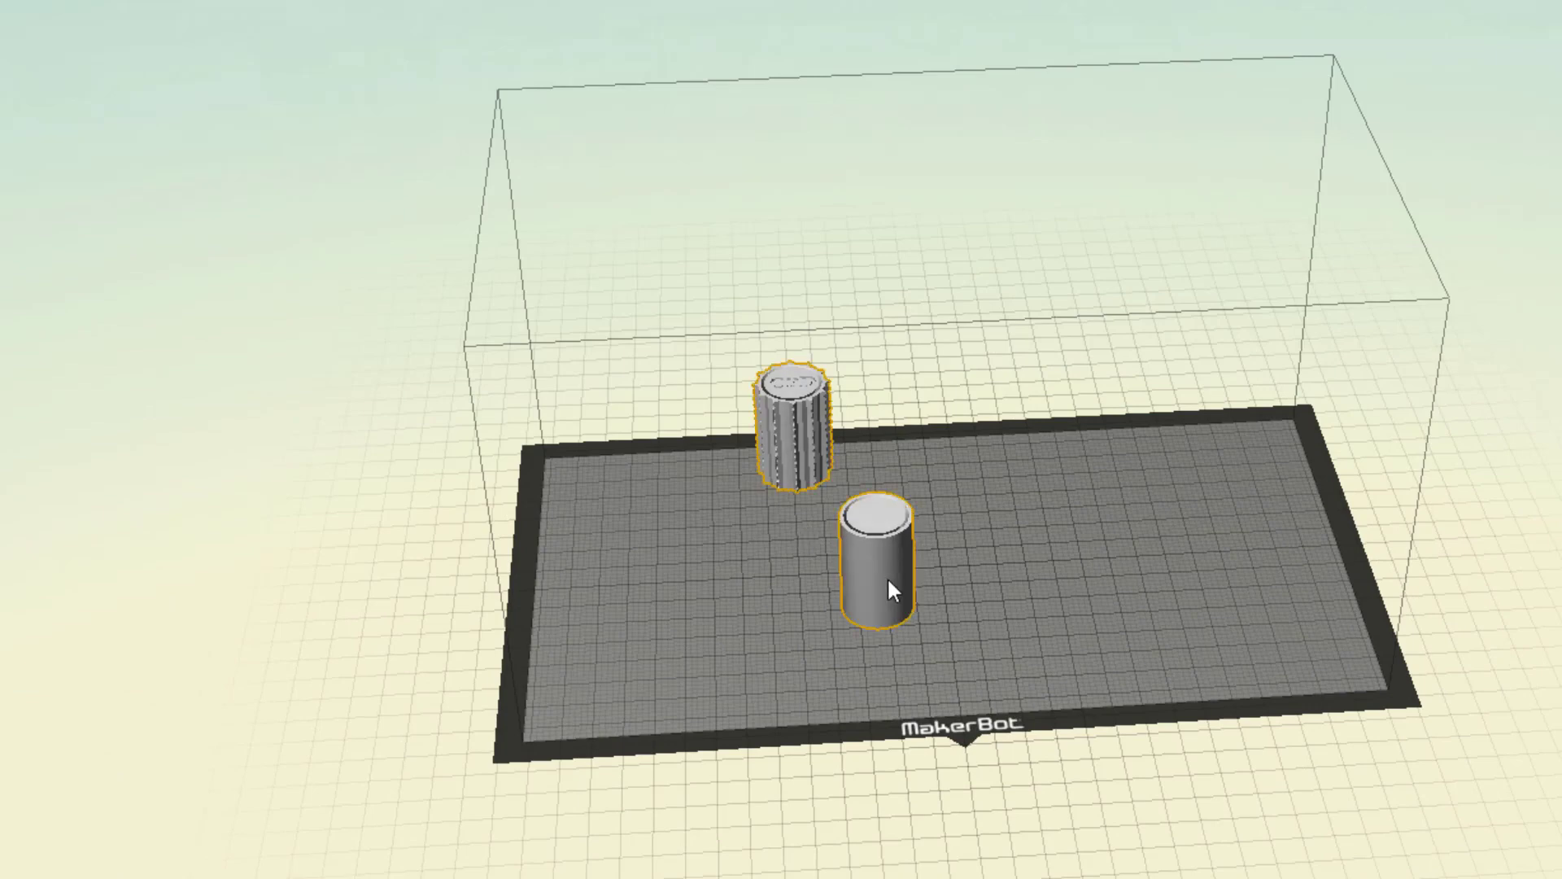
key("ctrl+a")
key("Delete")
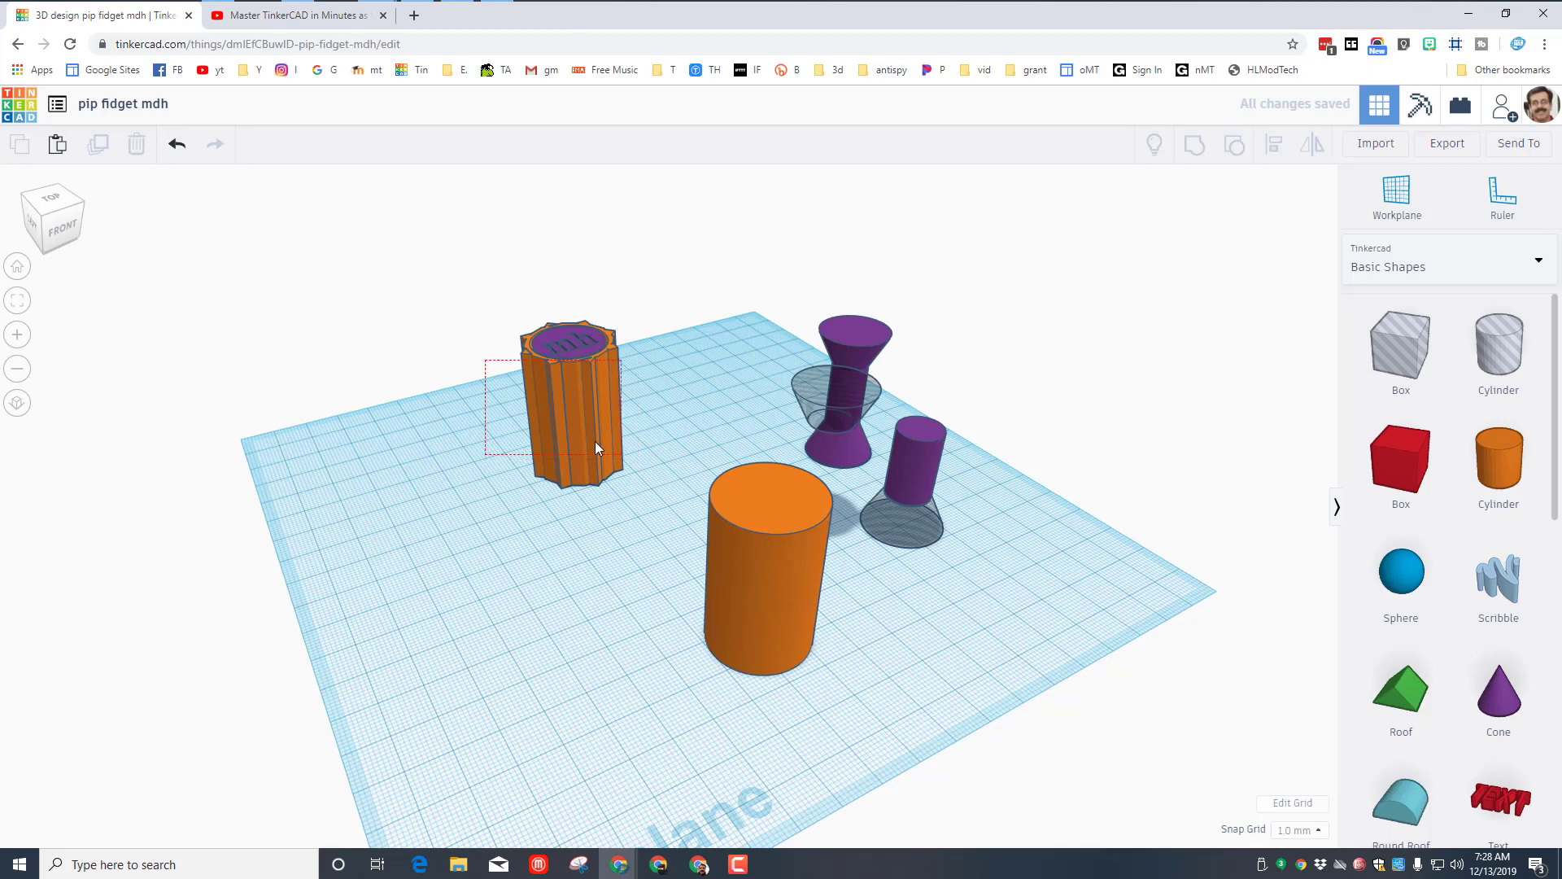
Switch to Tinkercad and try to export only the grooved mdh fidget's two shapes as STL into the stl folder
left_click_drag(596, 443, 638, 475)
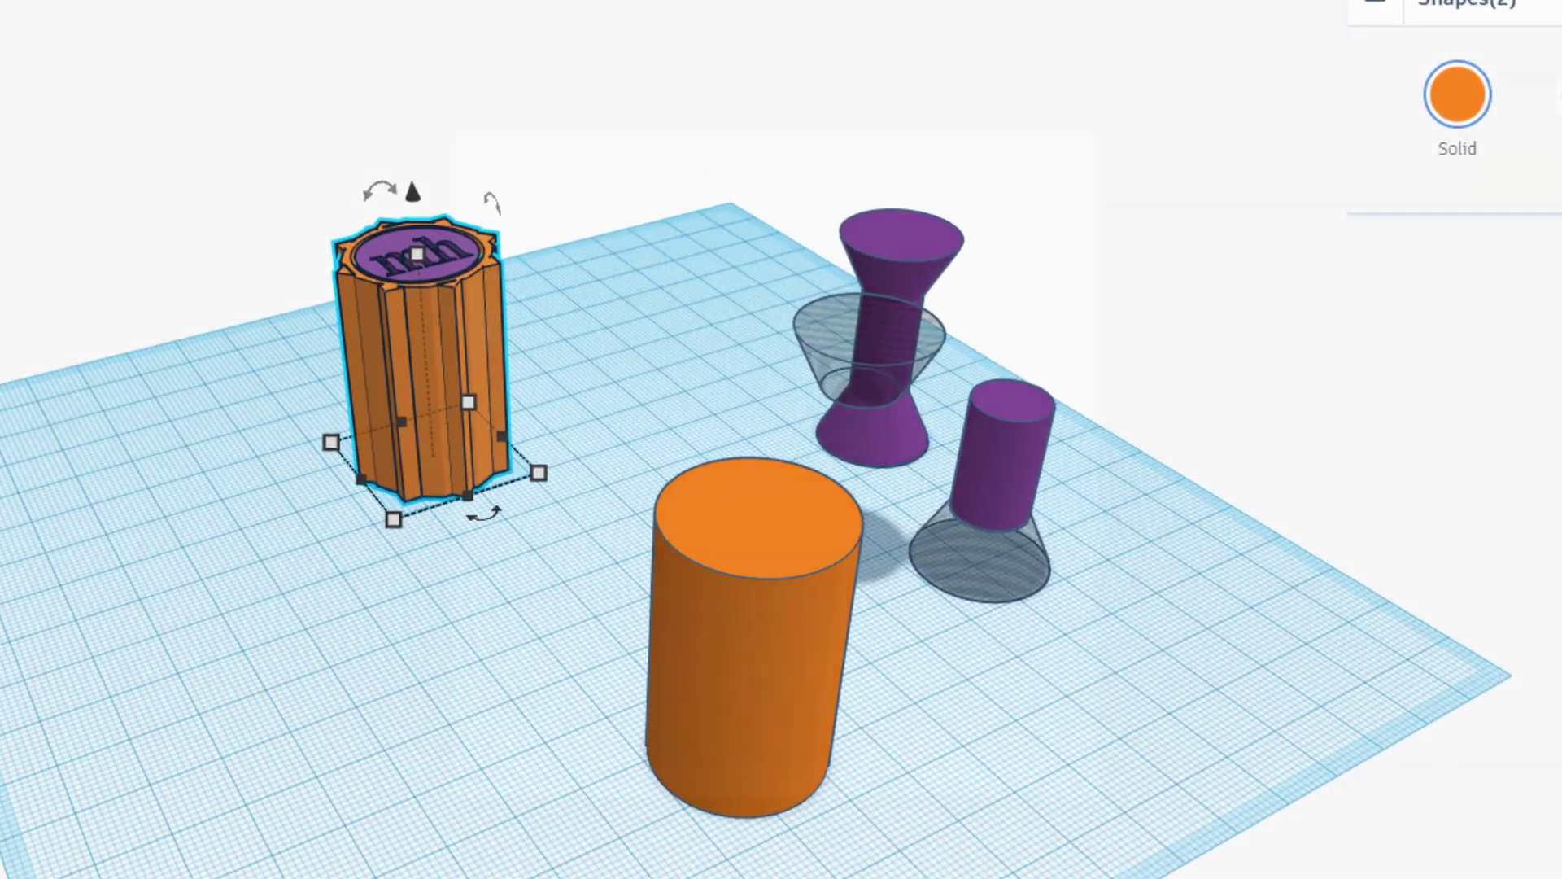
left_click(1446, 142)
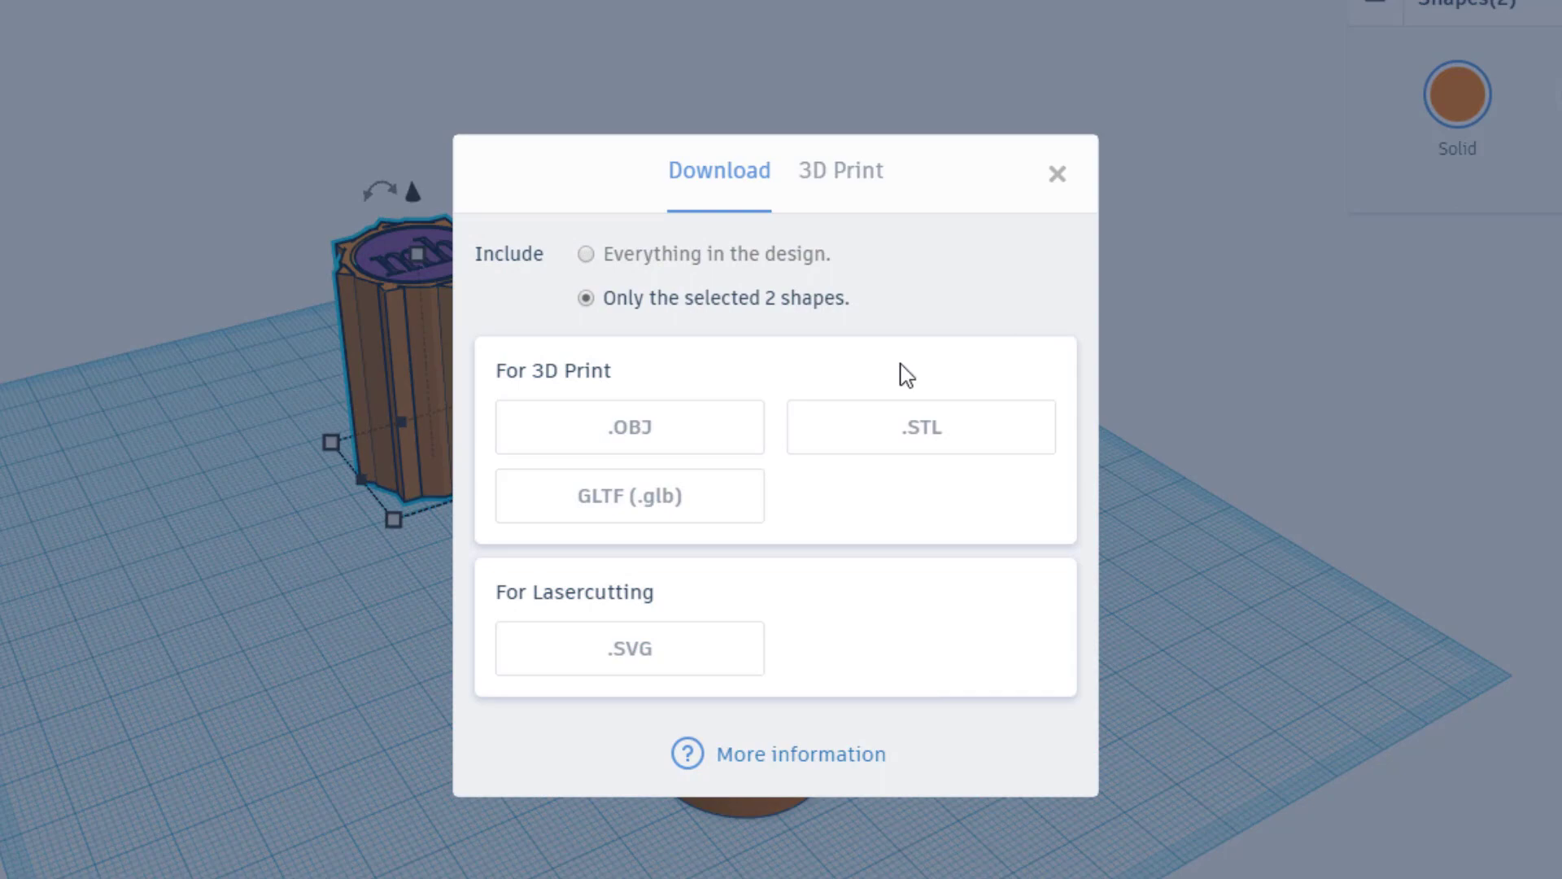
left_click(914, 426)
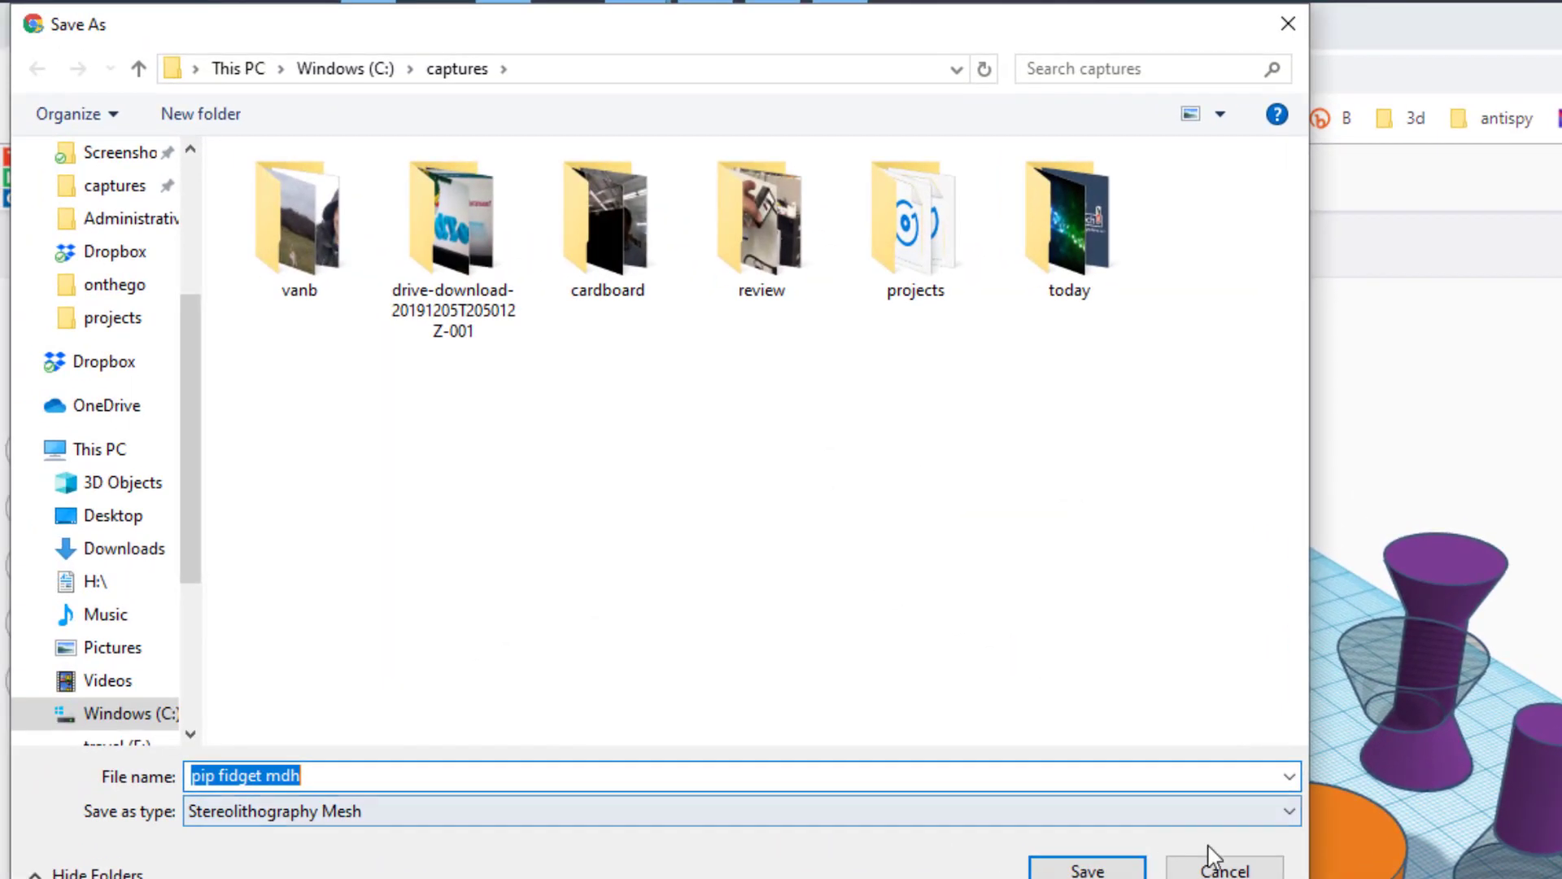
scroll(187, 374, "up", 3)
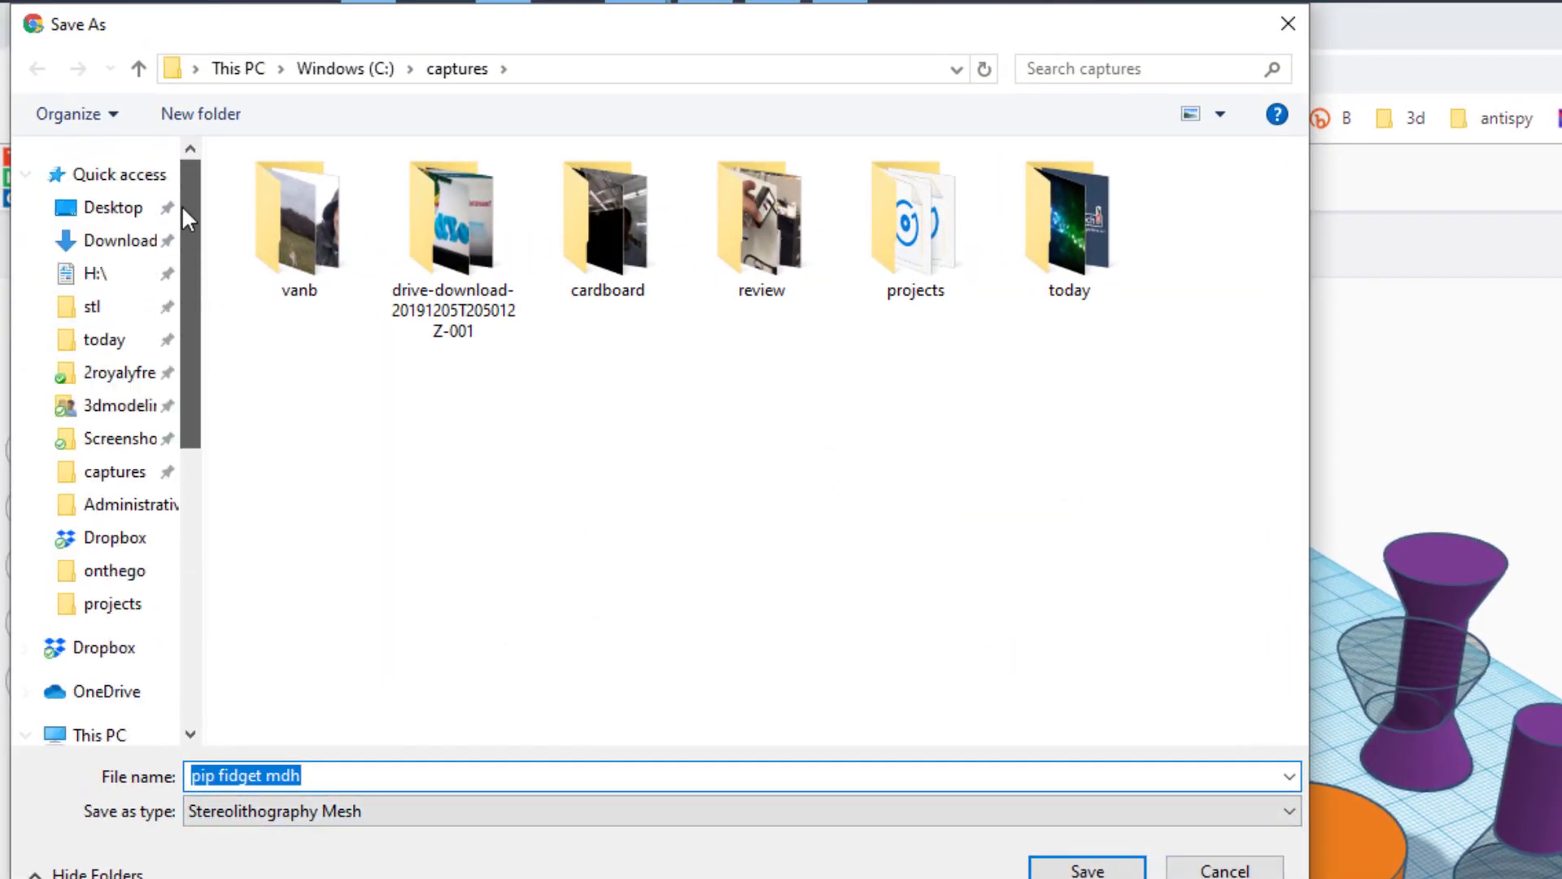
left_click(95, 308)
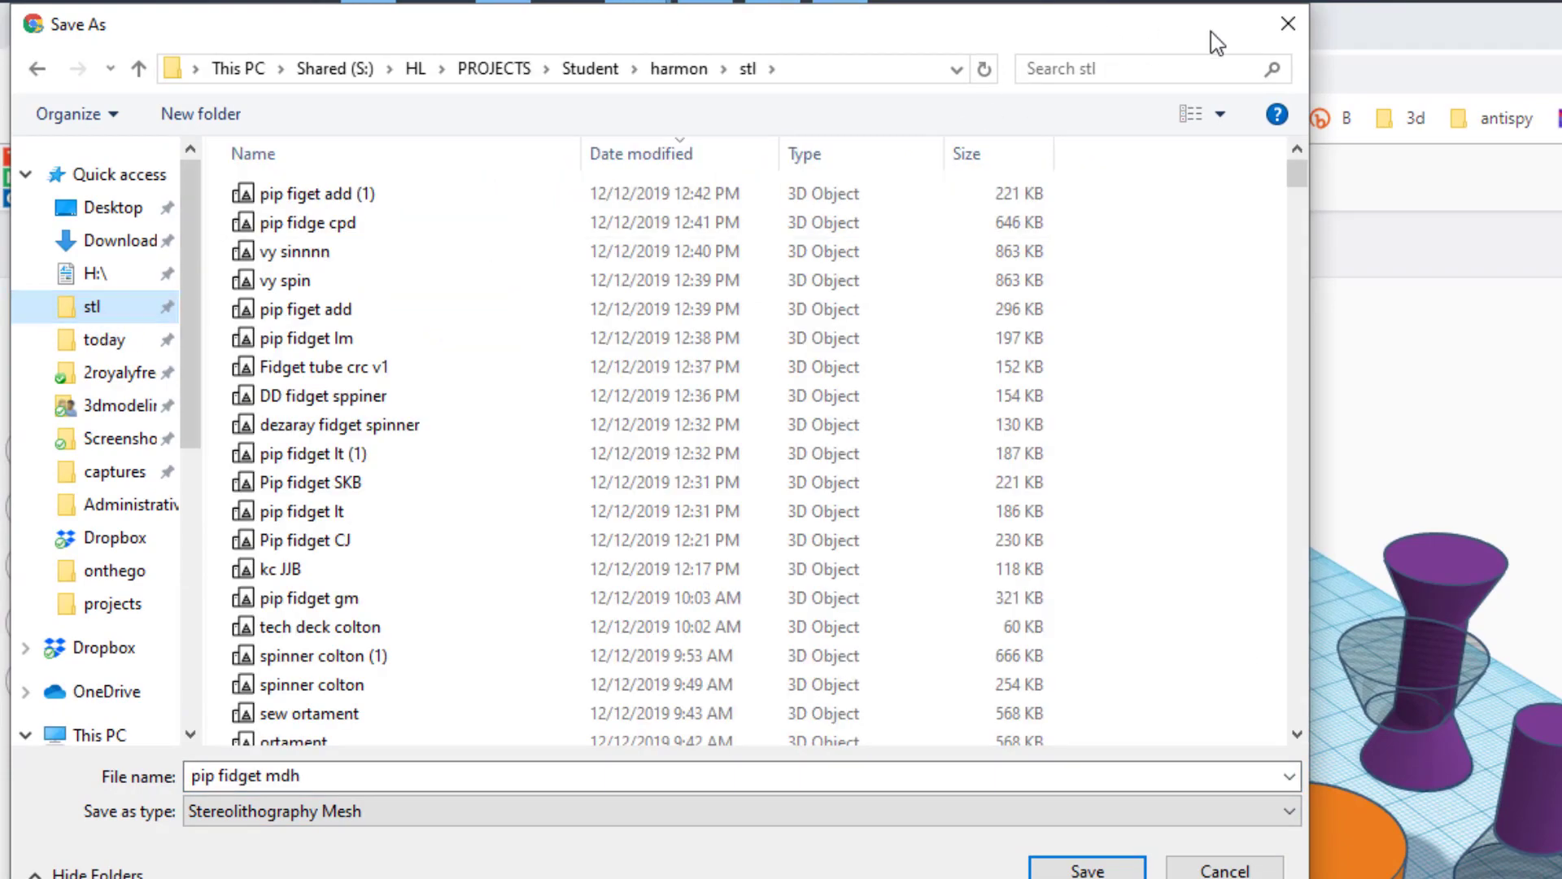
left_click(1285, 24)
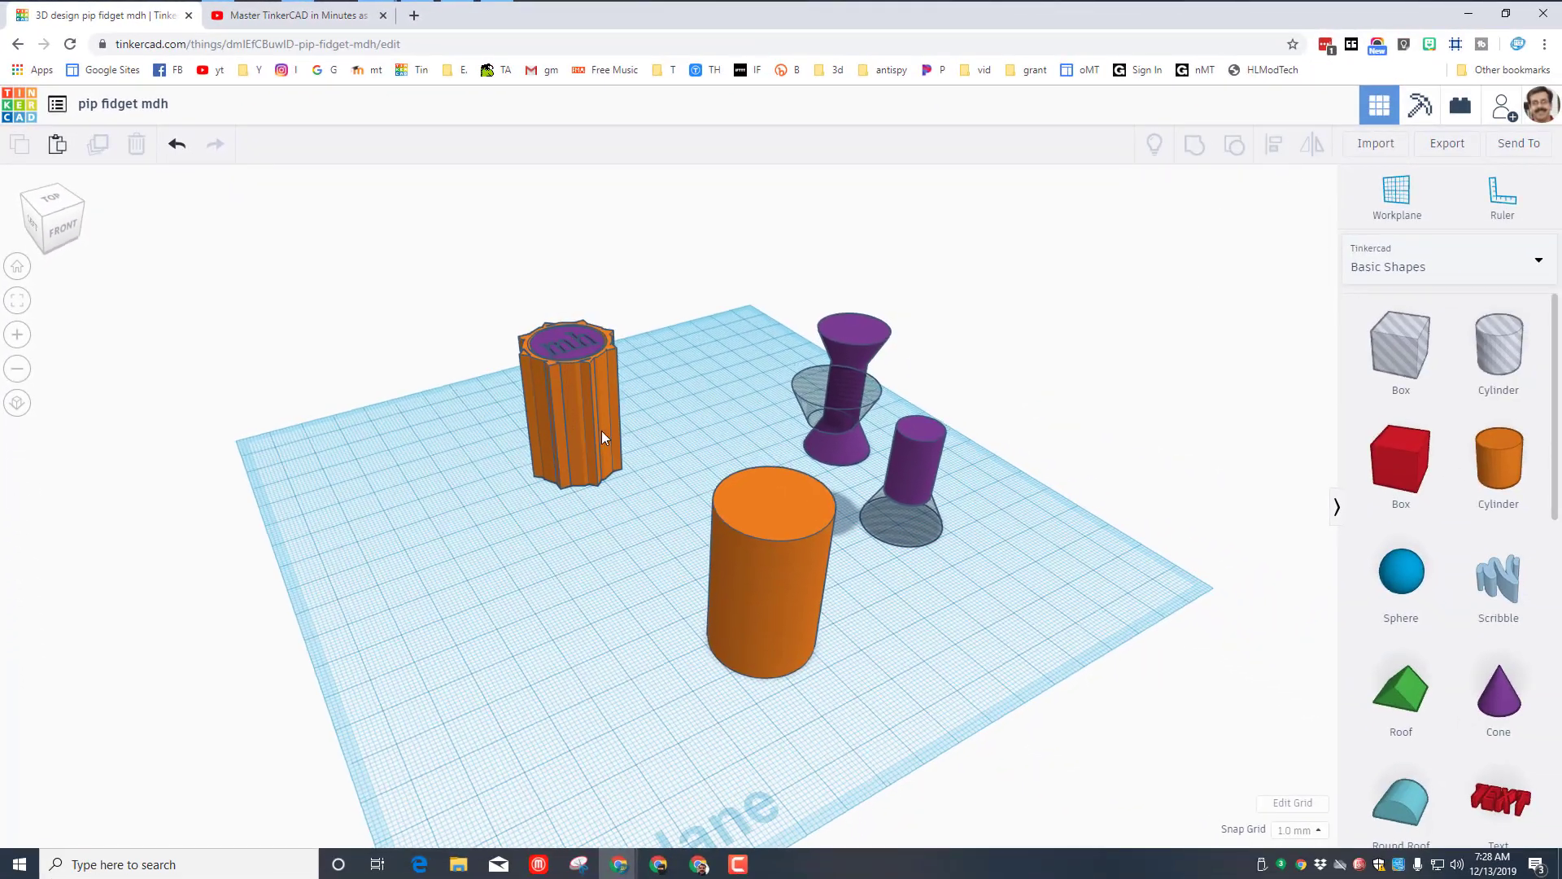
Duplicate the grooved mdh fidget and move the copied sleeve about 62.5 by 58.4 mm and its purple core about 15.6 by 56.5 mm
right_click_drag(618, 446, 410, 329)
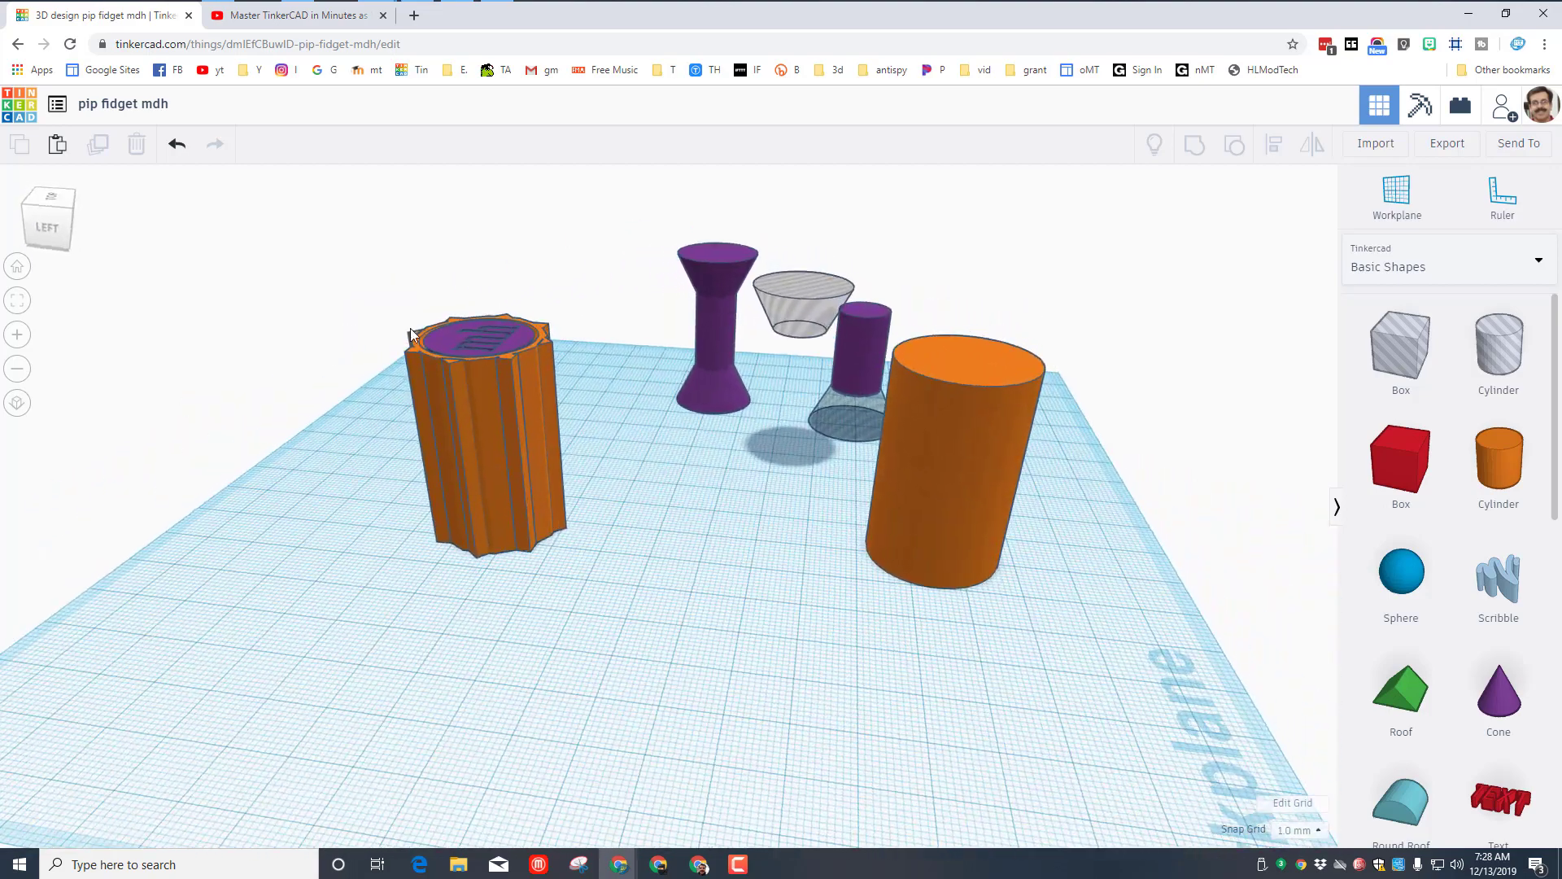
right_click_drag(444, 435, 354, 362)
left_click_drag(351, 362, 540, 491)
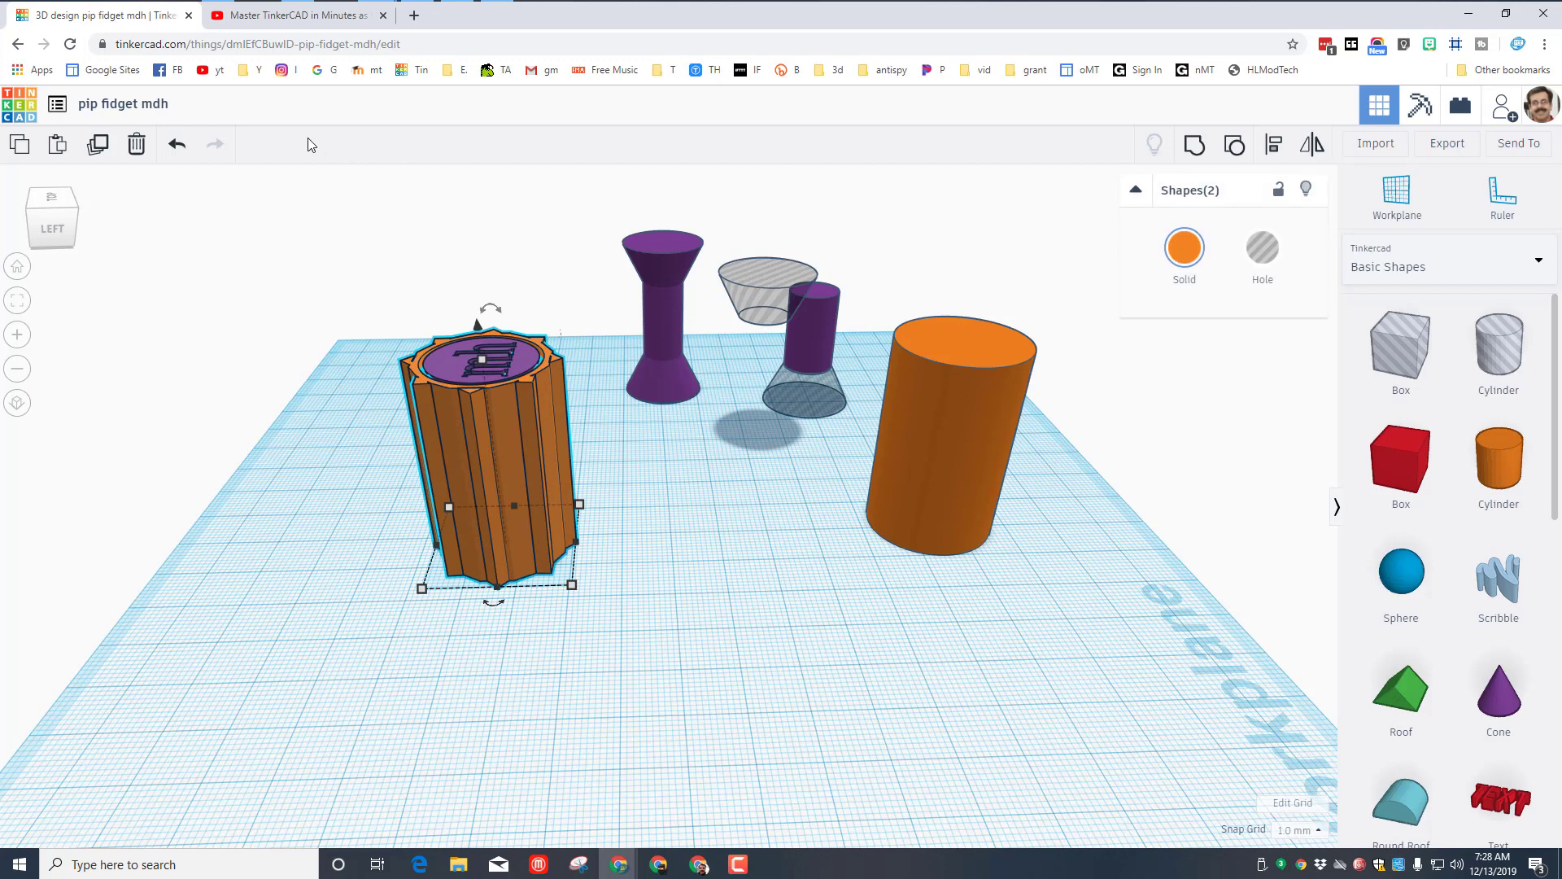
left_click(98, 144)
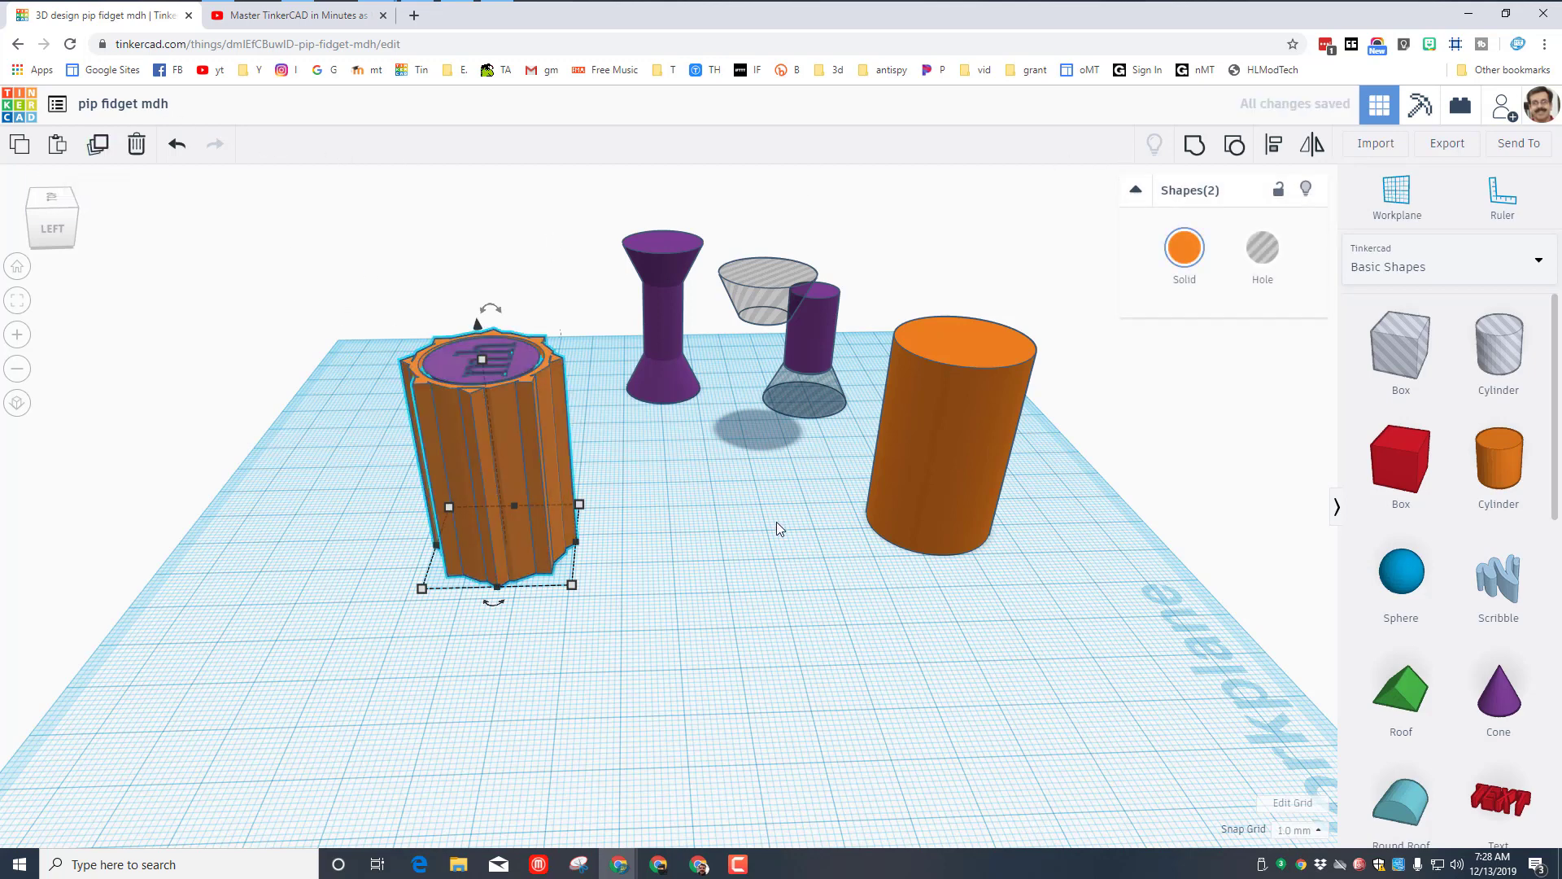
left_click_drag(504, 511, 952, 765)
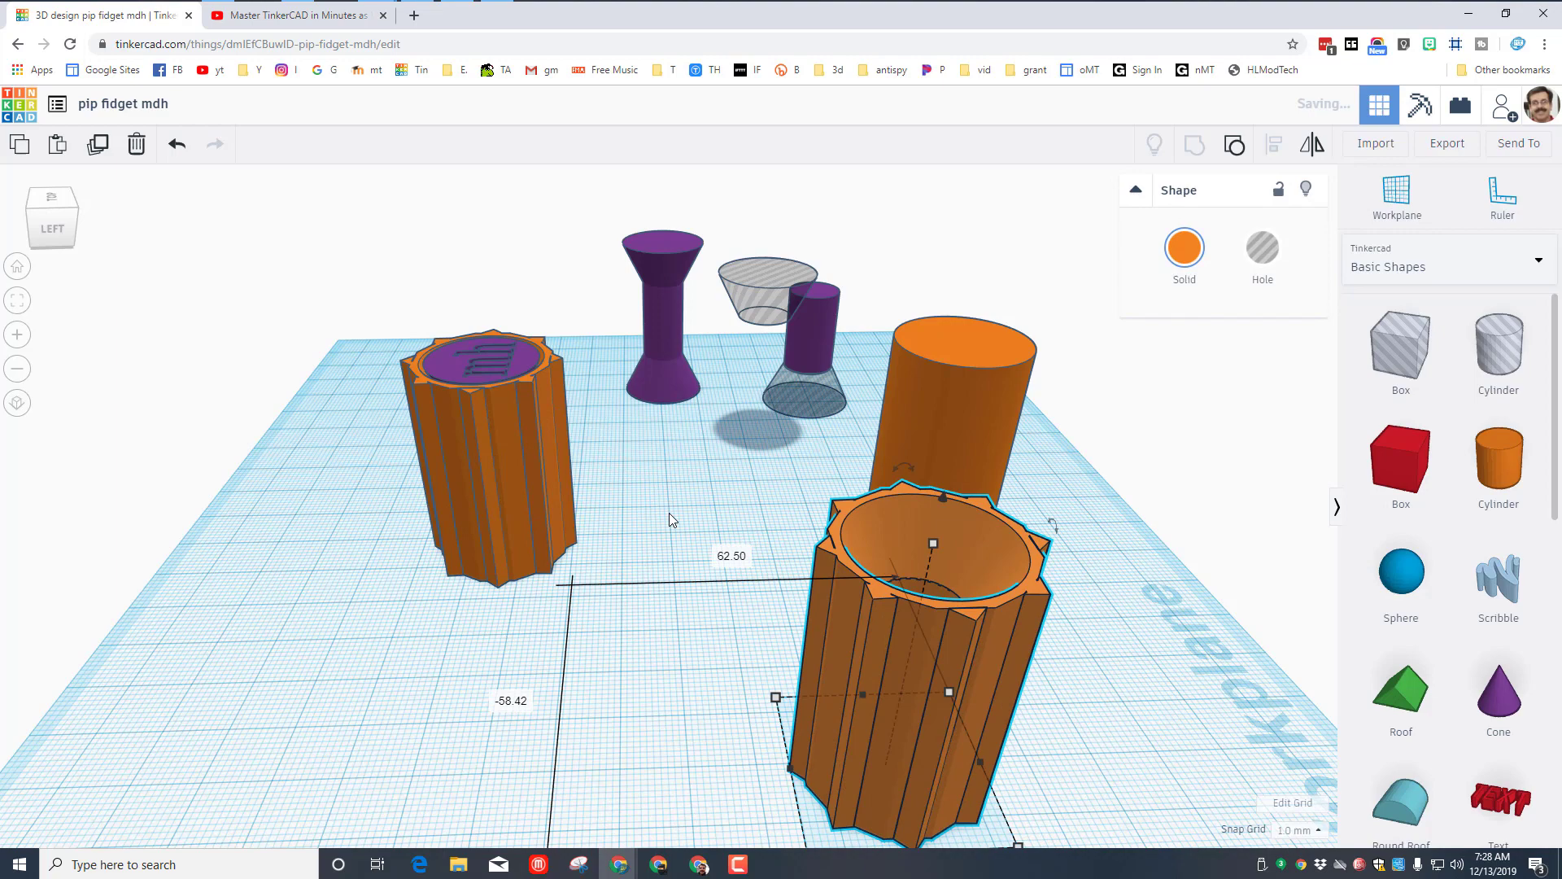
left_click_drag(491, 368, 542, 562)
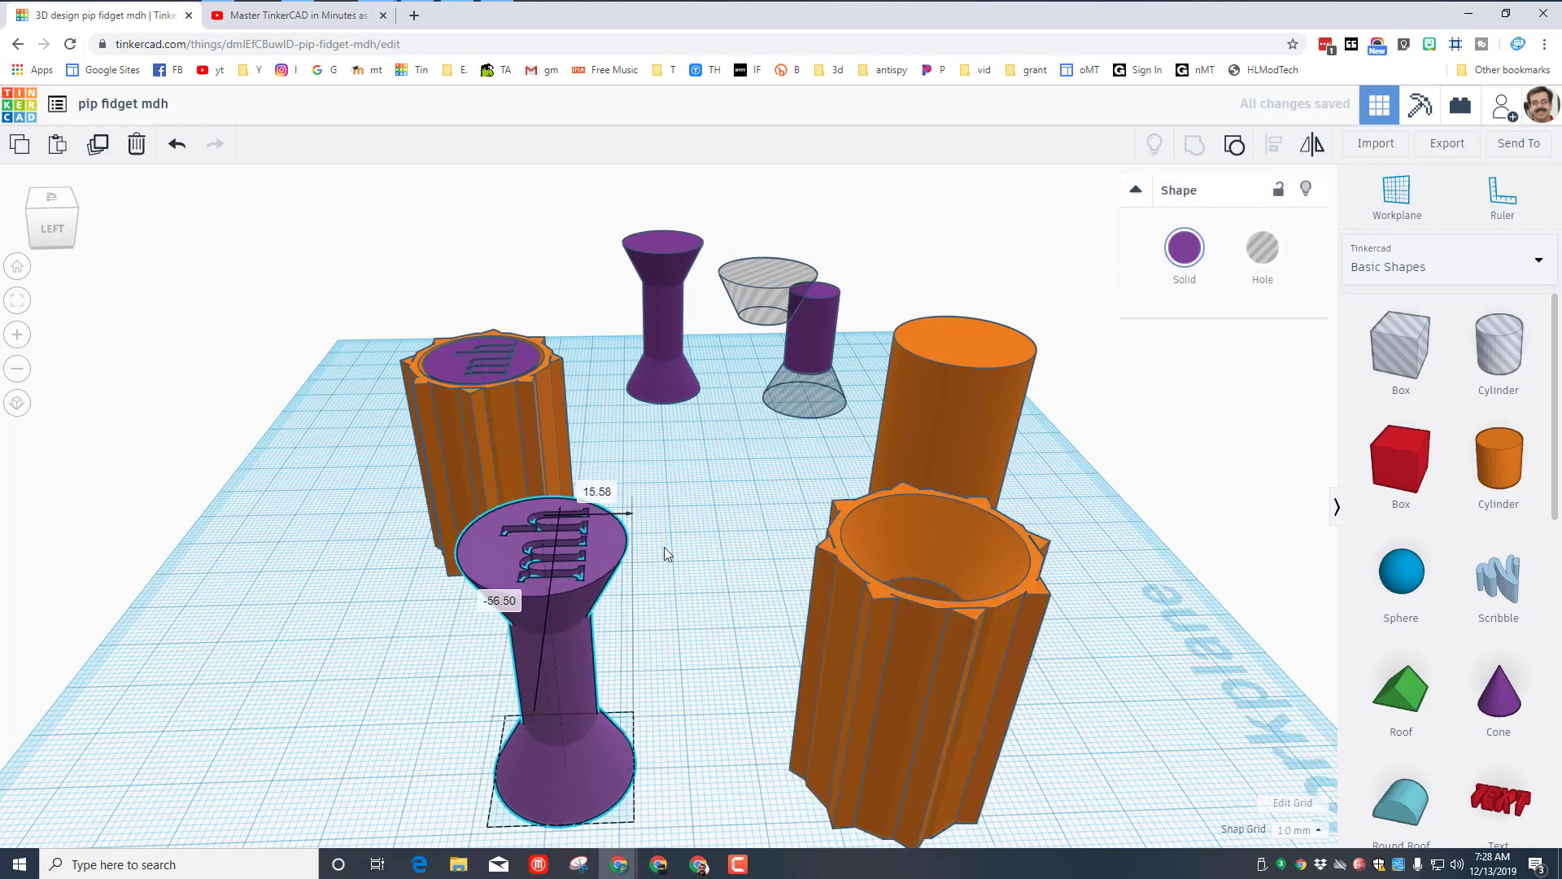
Place a torus on the workplane in front of the copied orange sleeve
right_click_drag(664, 547, 588, 637)
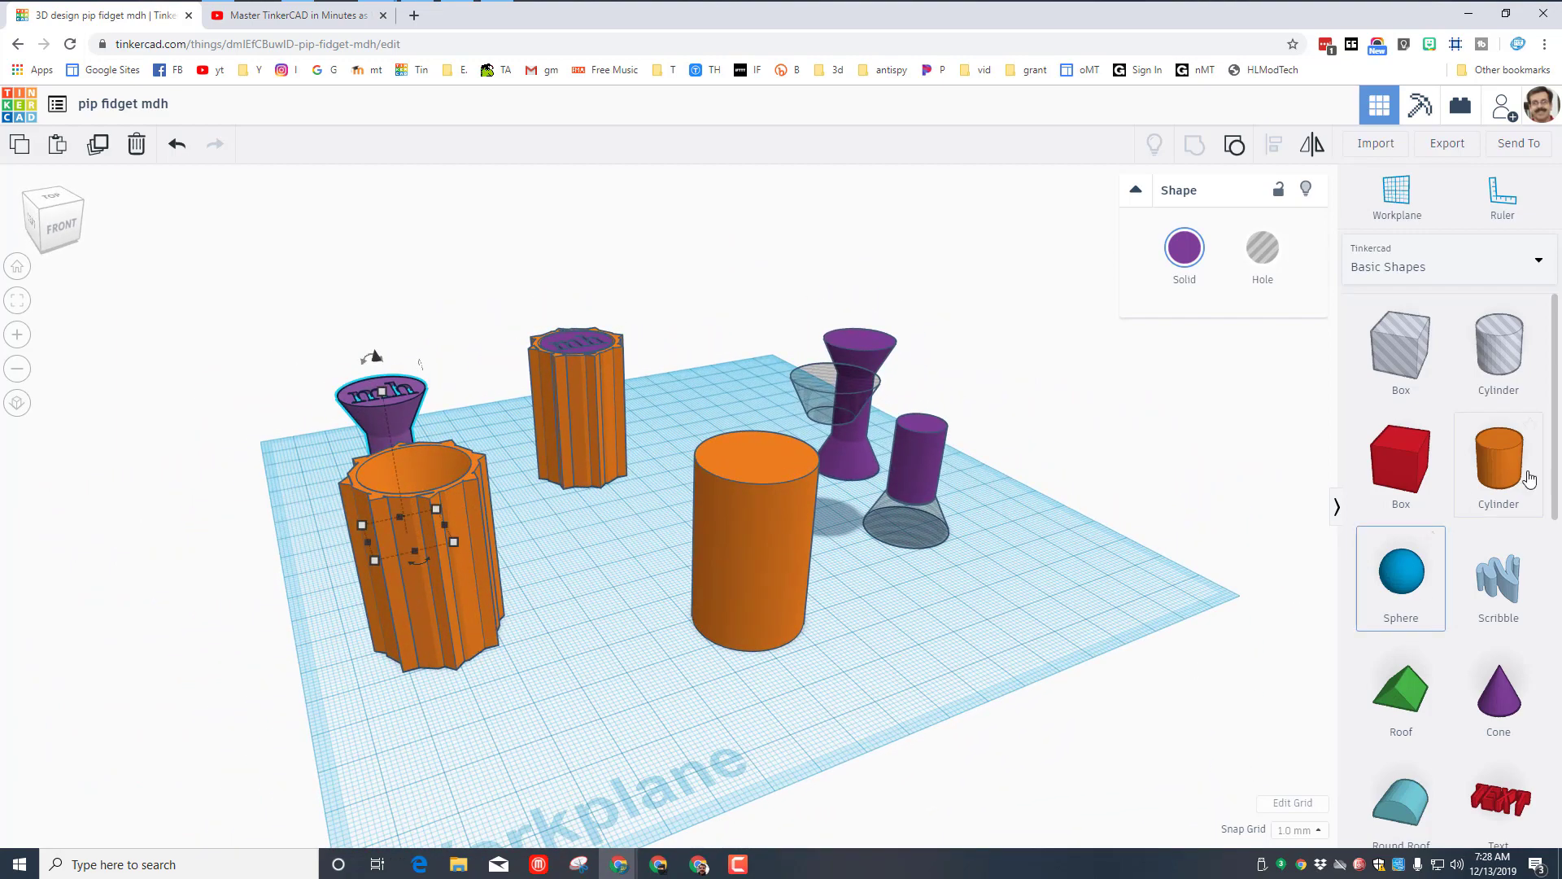
scroll(1508, 628, "down", 2)
scroll(1507, 629, "down", 5)
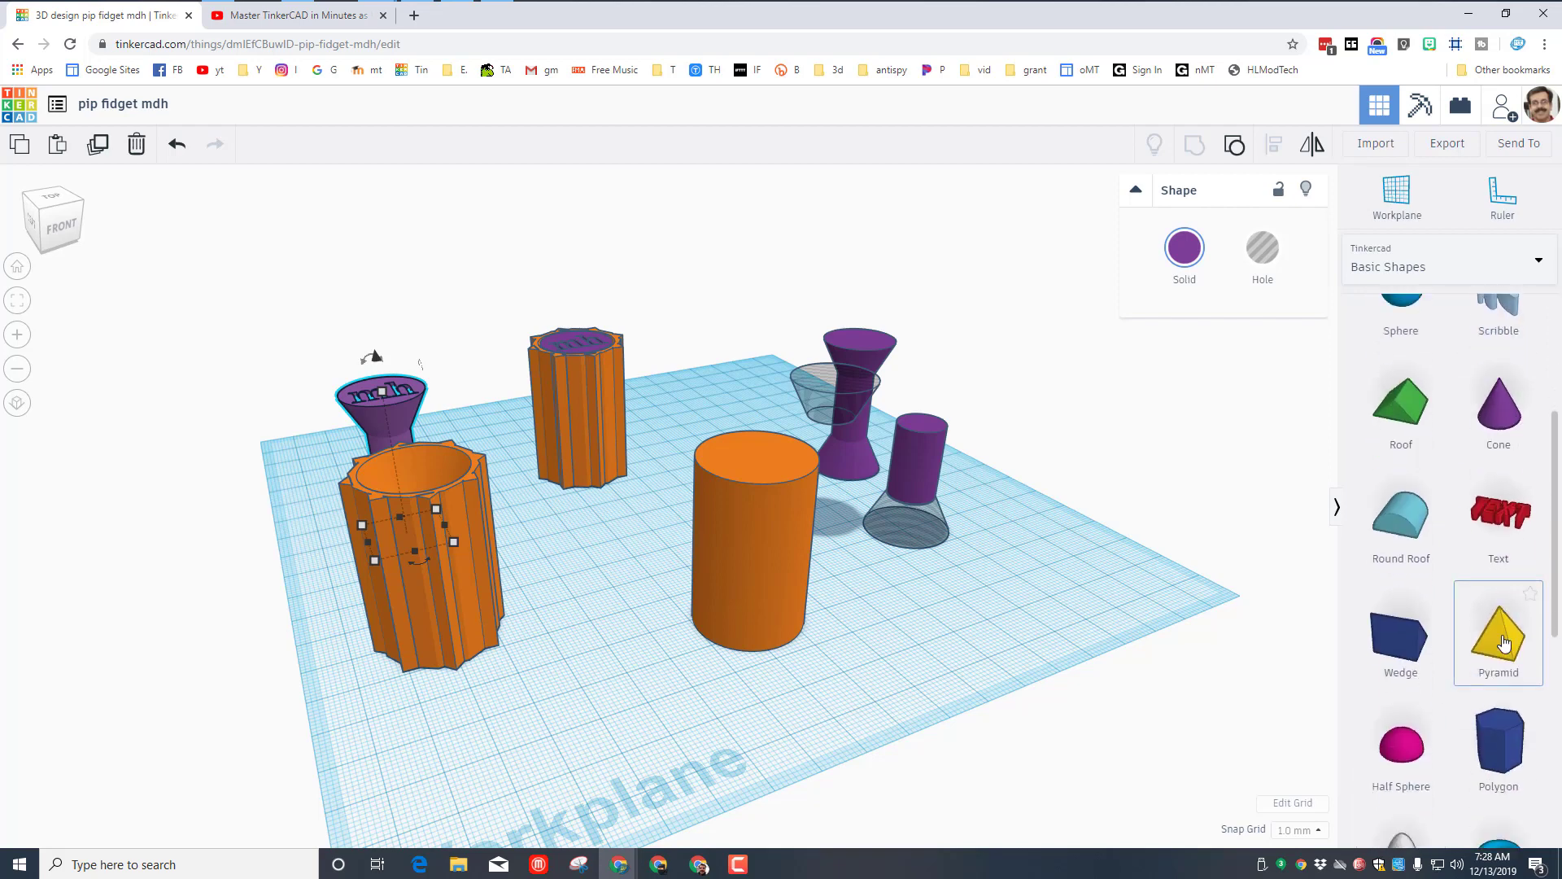
left_click(413, 778)
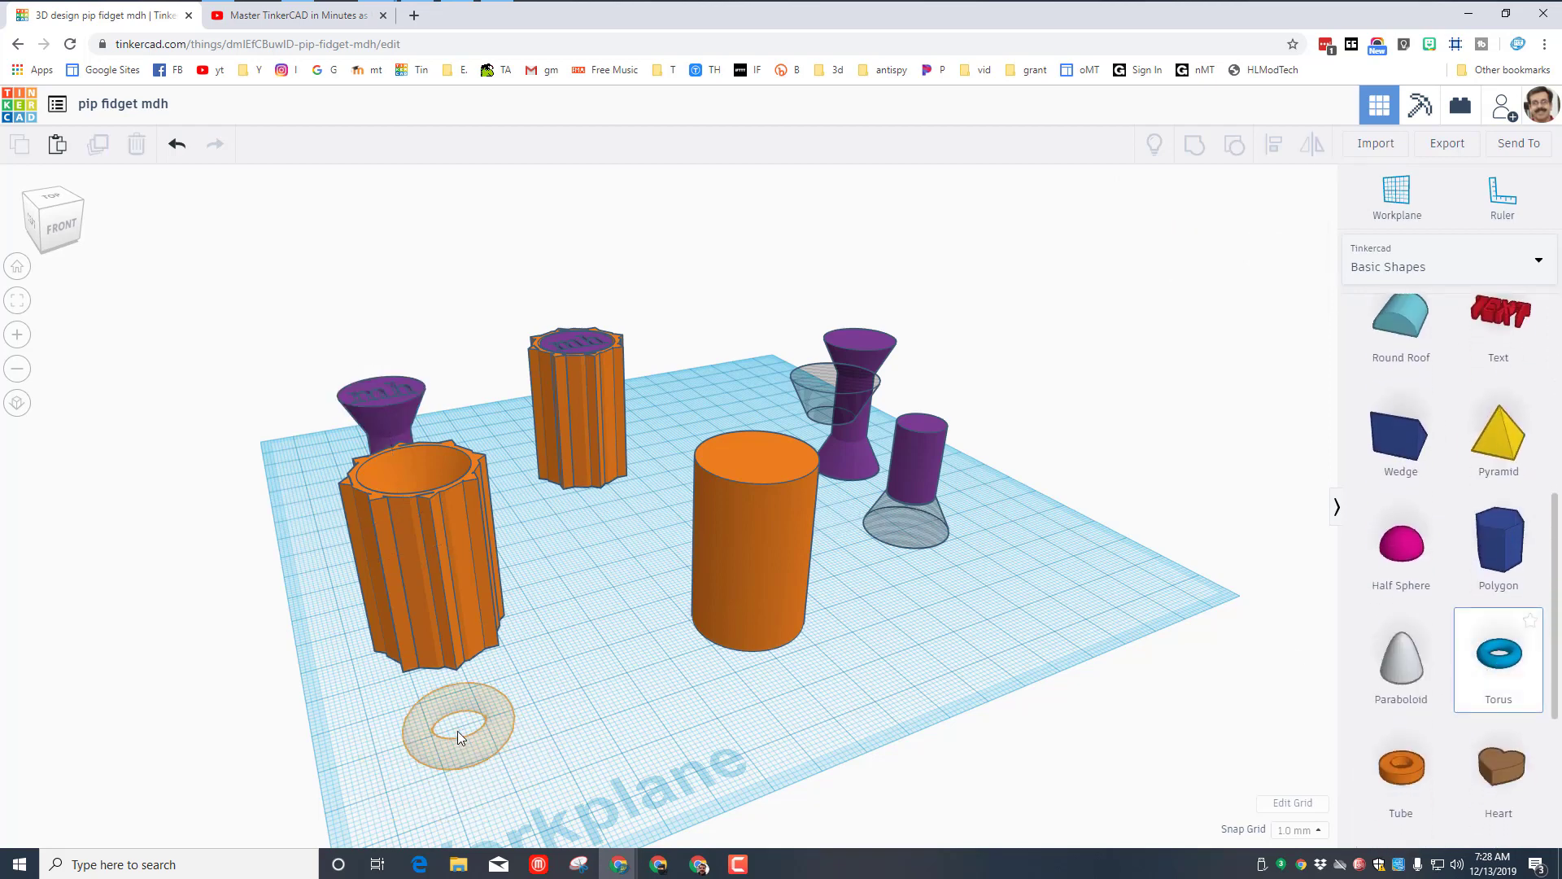
left_click(463, 726)
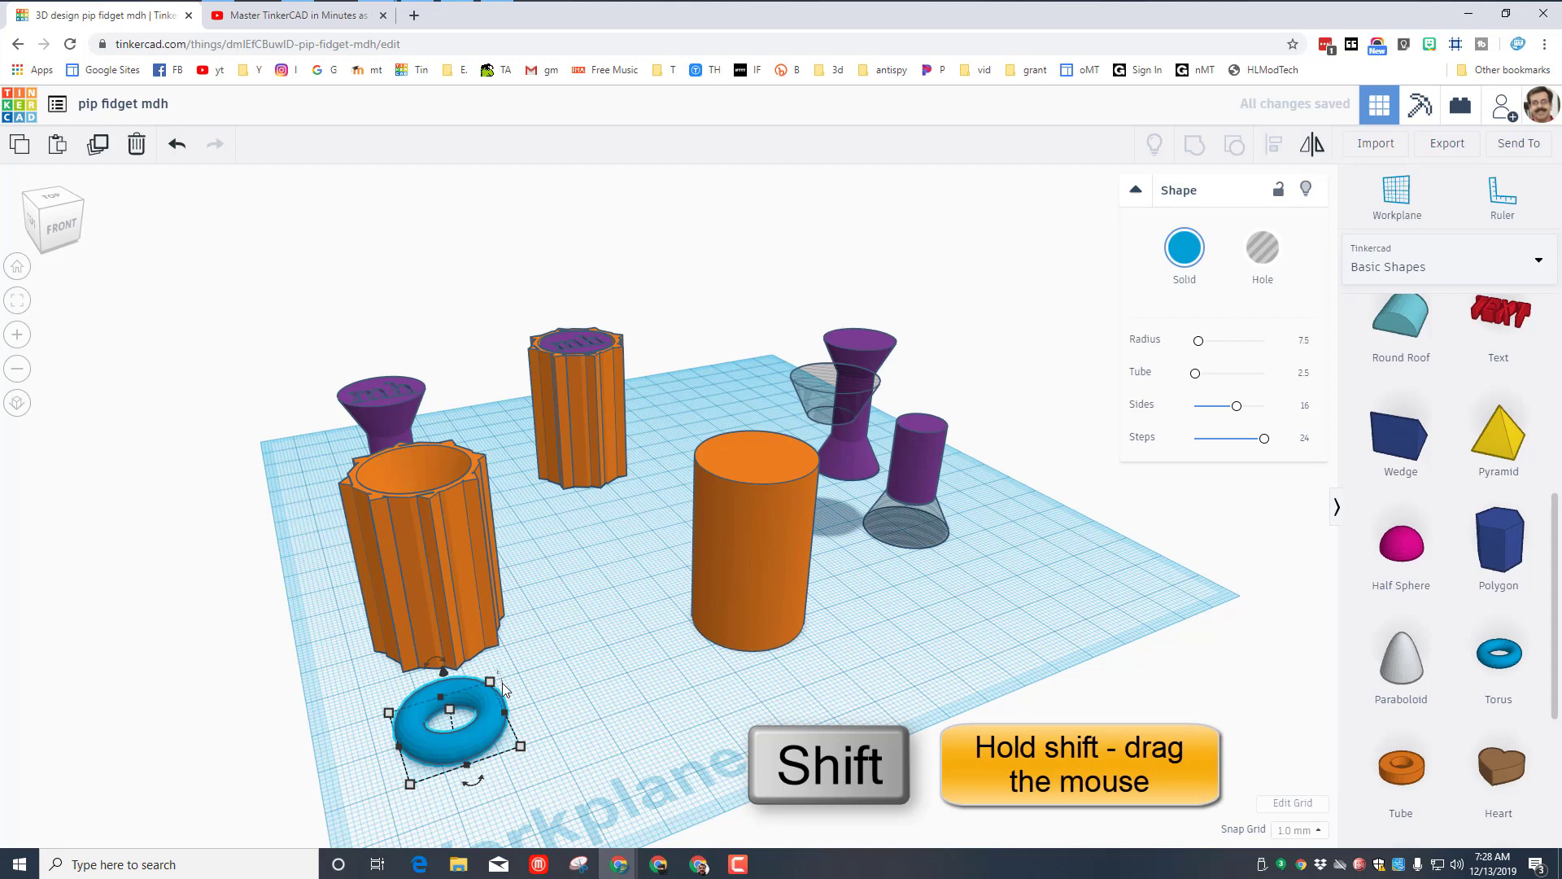
Scale the torus proportionally to 39 mm wide as a hole and move it around the sleeve's base
left_click_drag(495, 688, 548, 607, "shift")
left_click(1262, 247)
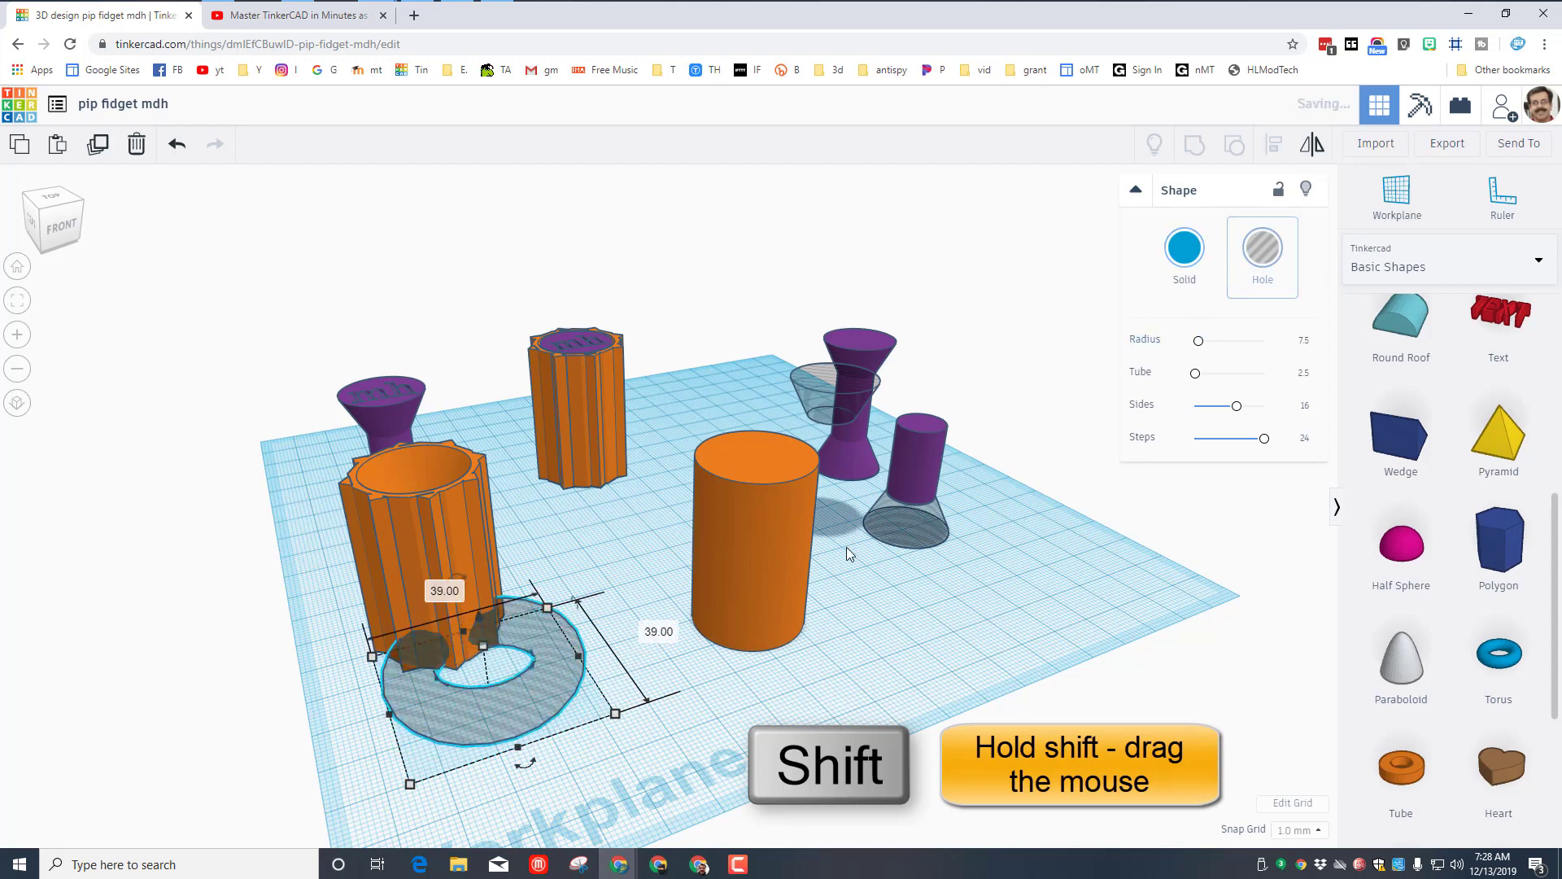
left_click_drag(455, 705, 422, 672)
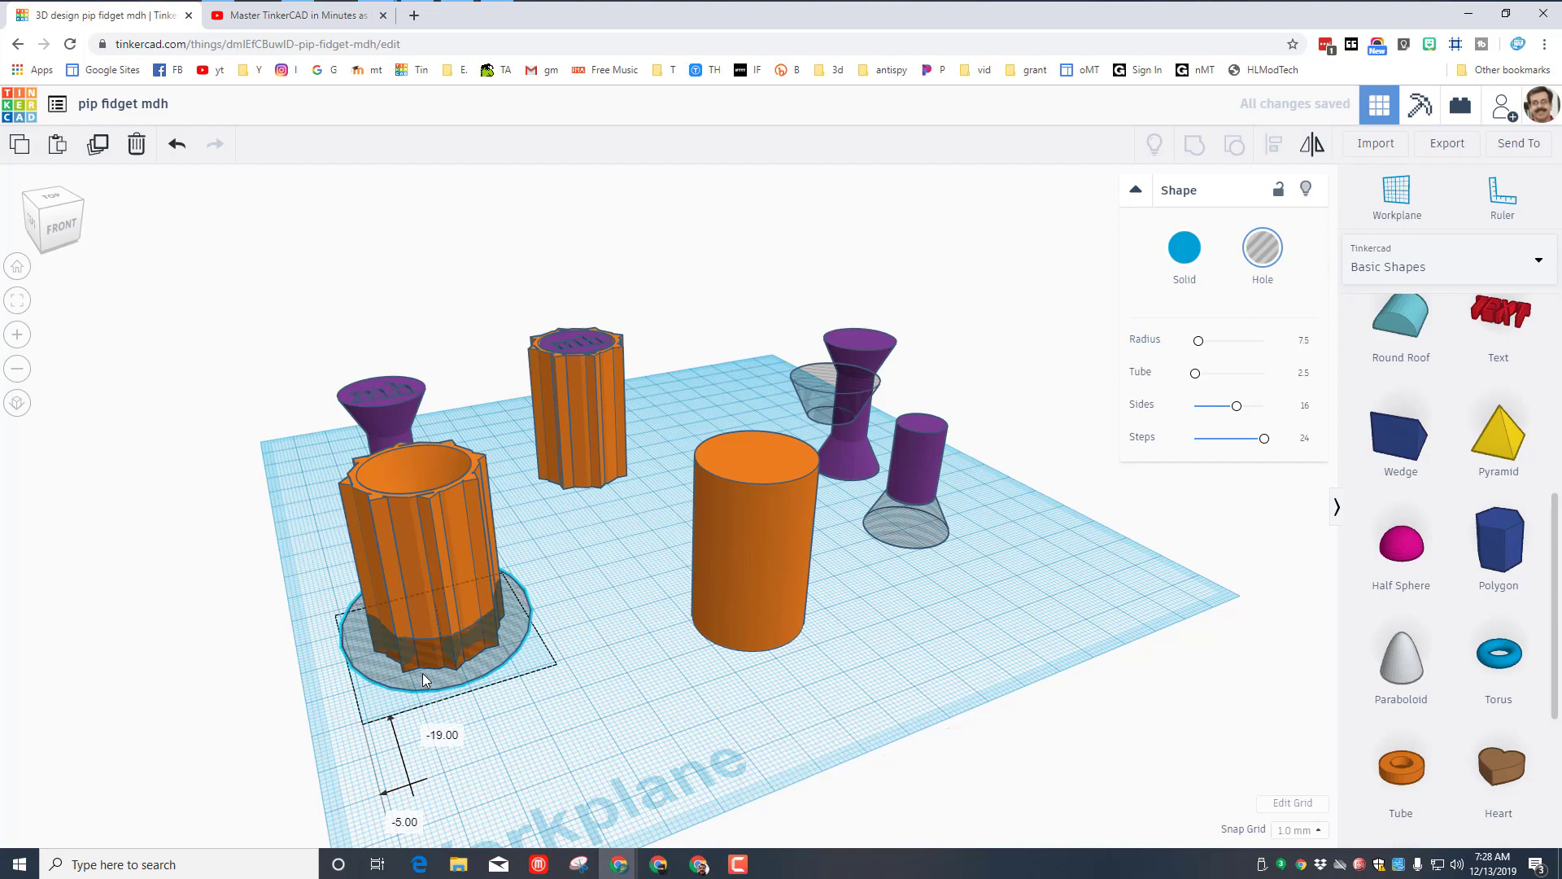
Align the copied sleeve and the torus hole on their centres in both horizontal directions
right_click_drag(460, 698, 52, 219)
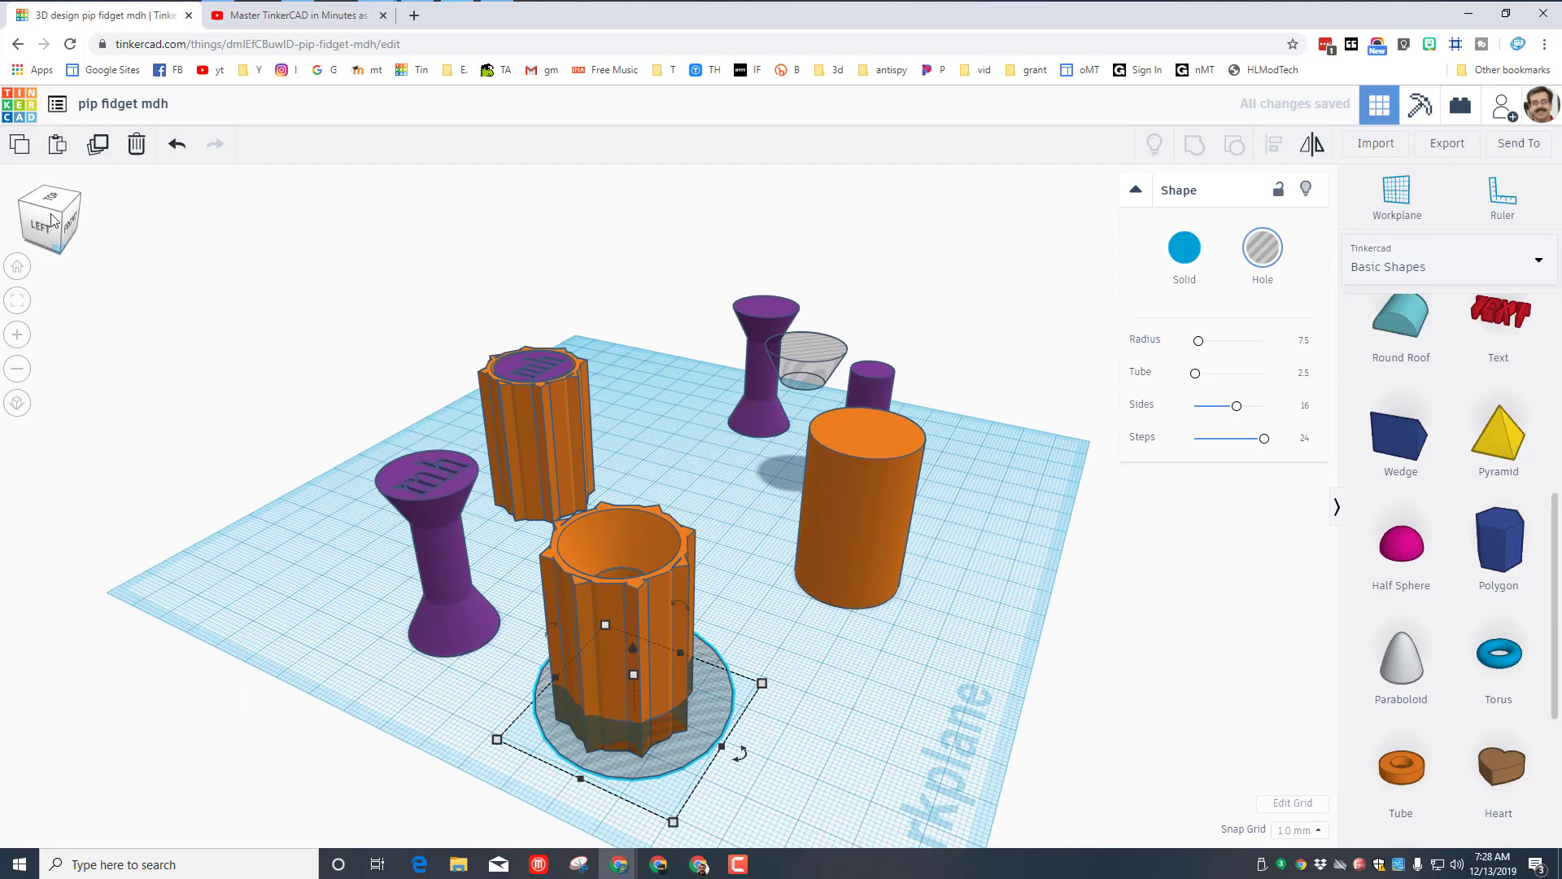
left_click(63, 221)
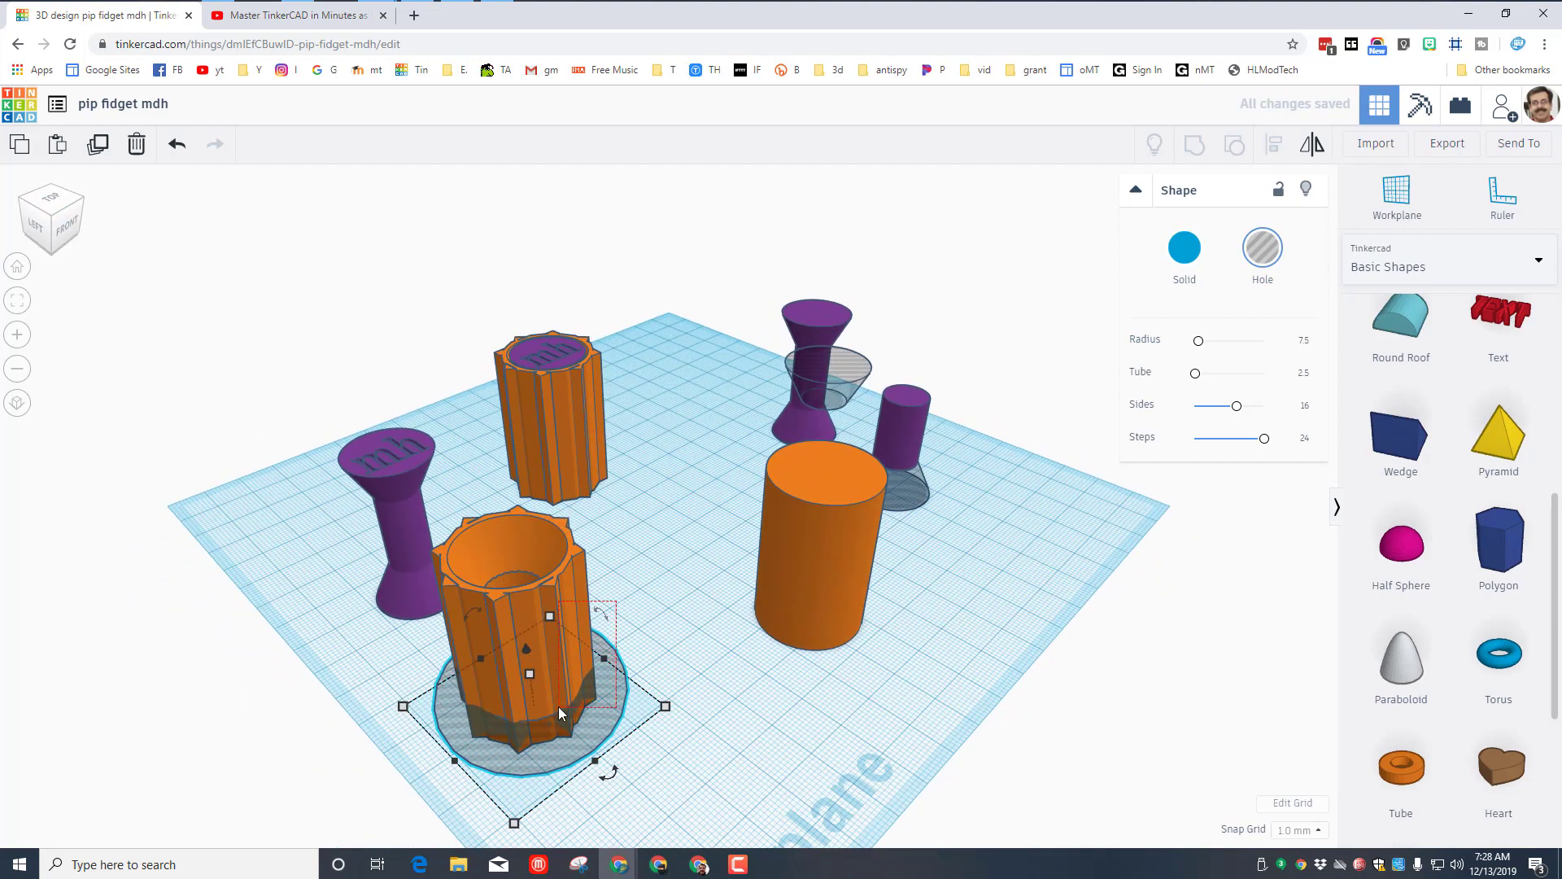
left_click(558, 706, "shift")
left_click(1266, 156)
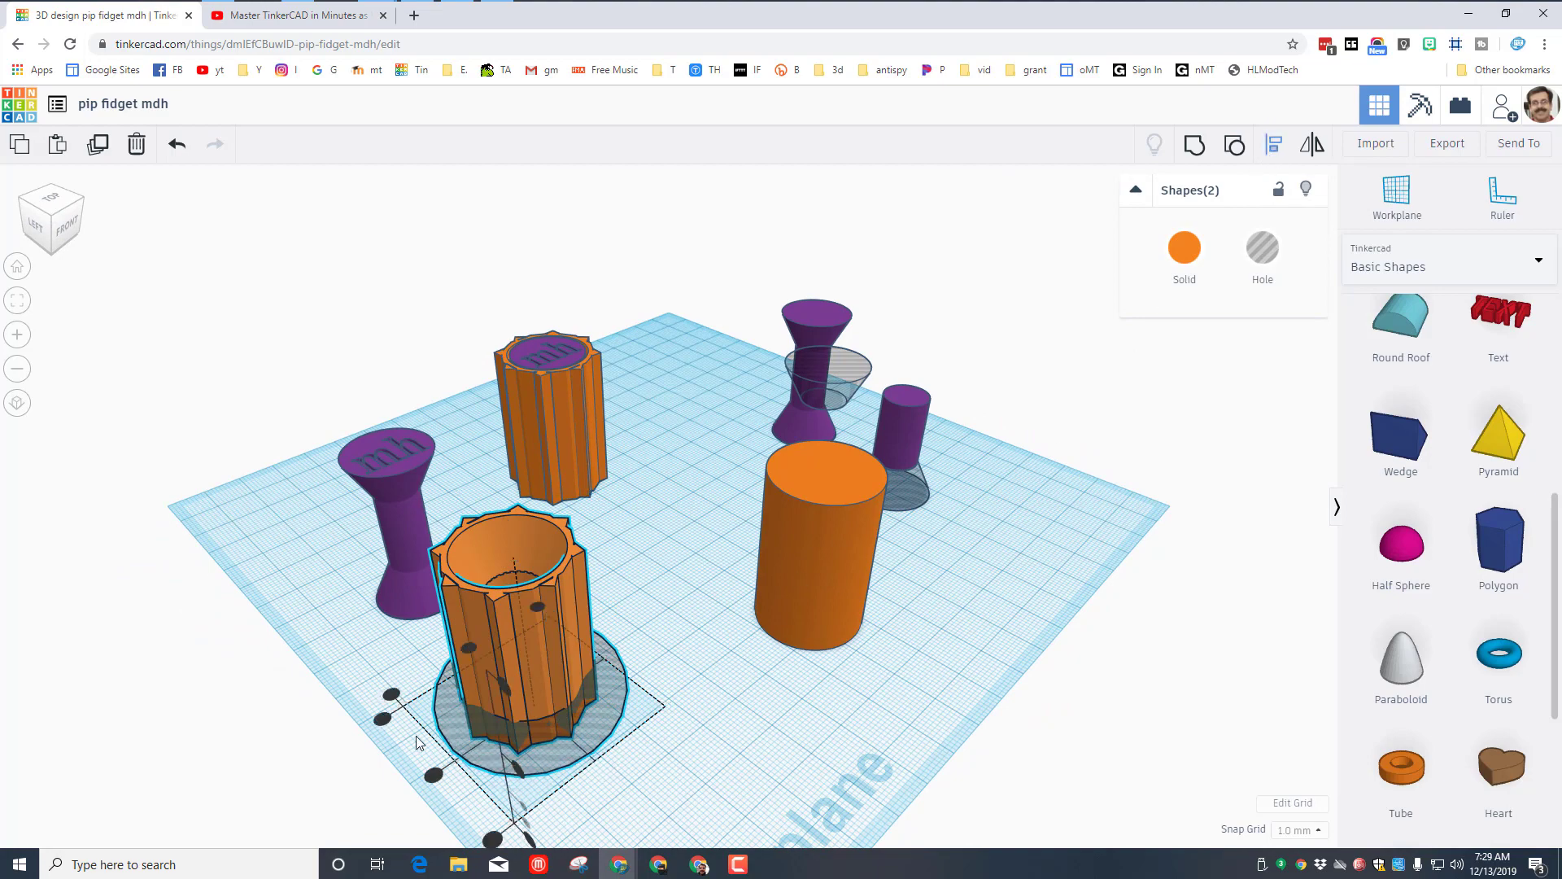
left_click(434, 775)
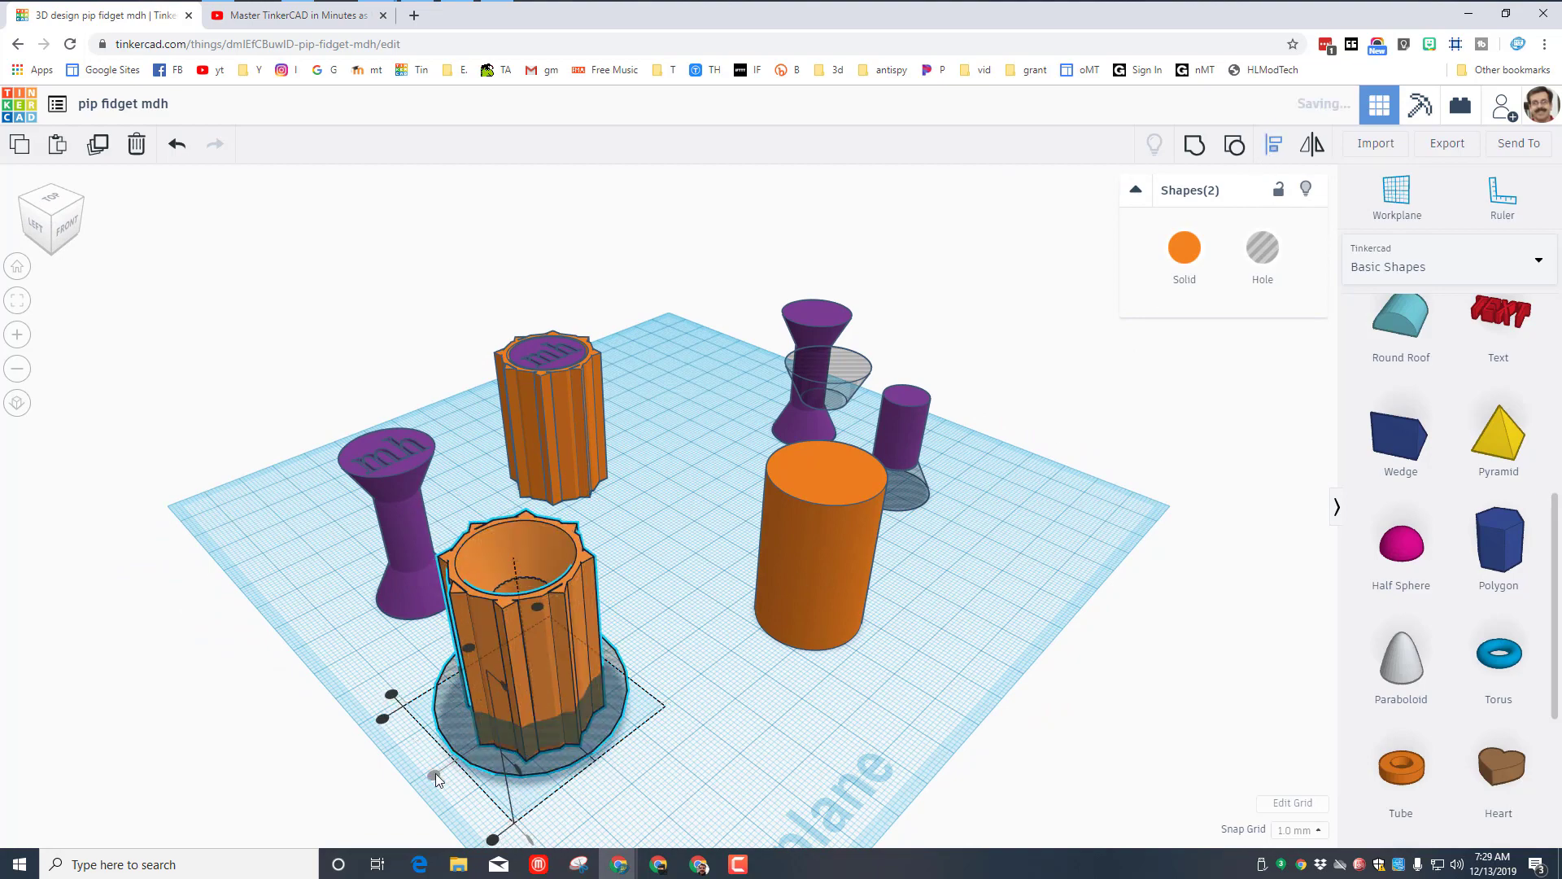
left_click(22, 205)
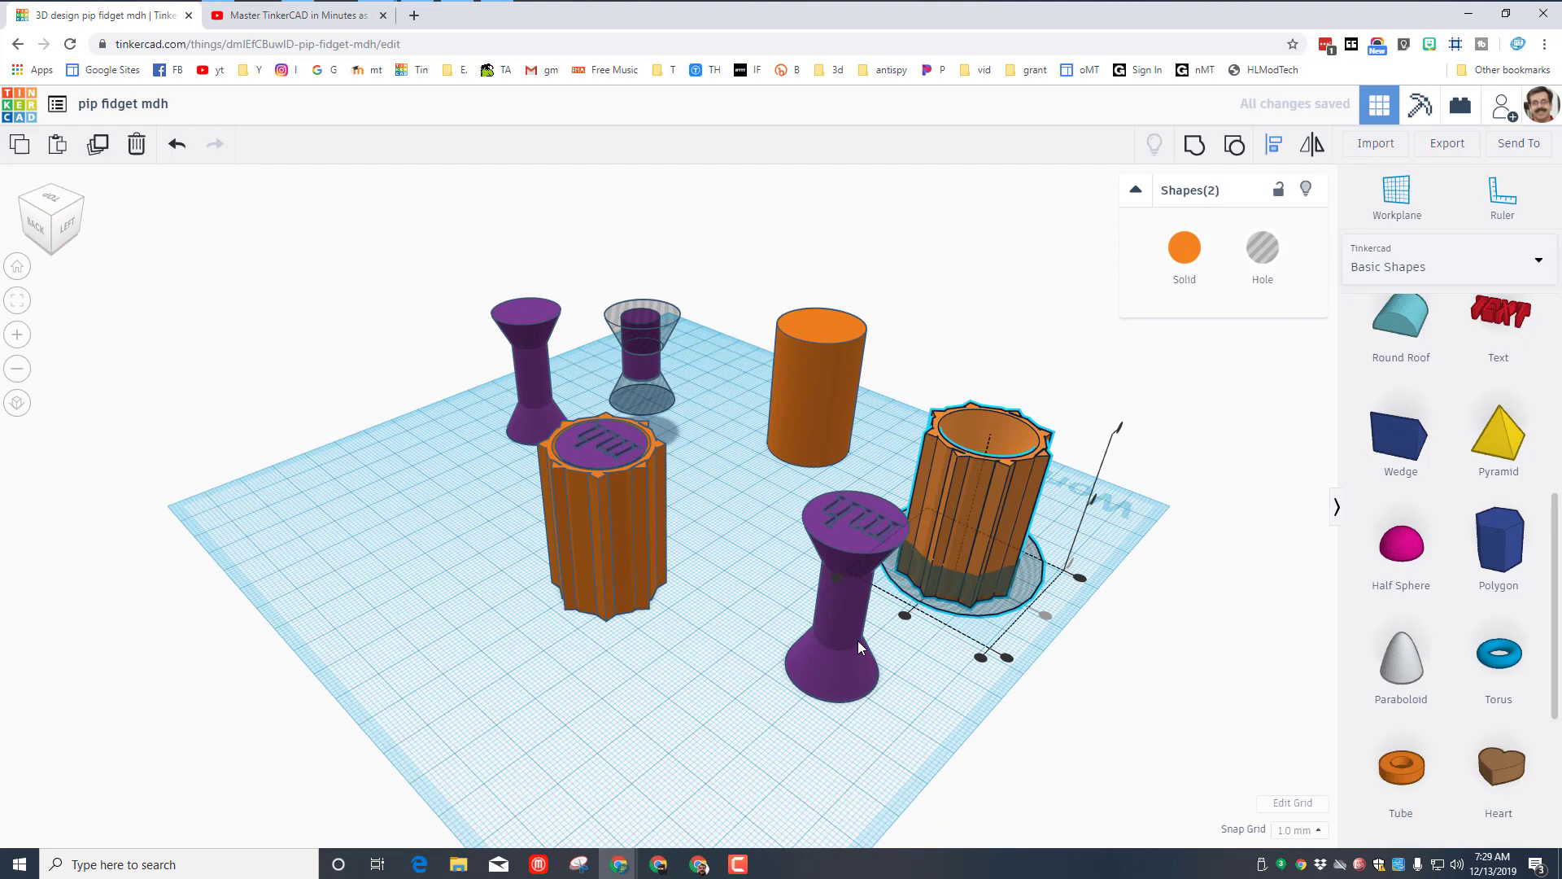
left_click(906, 616)
right_click_drag(955, 657, 768, 639)
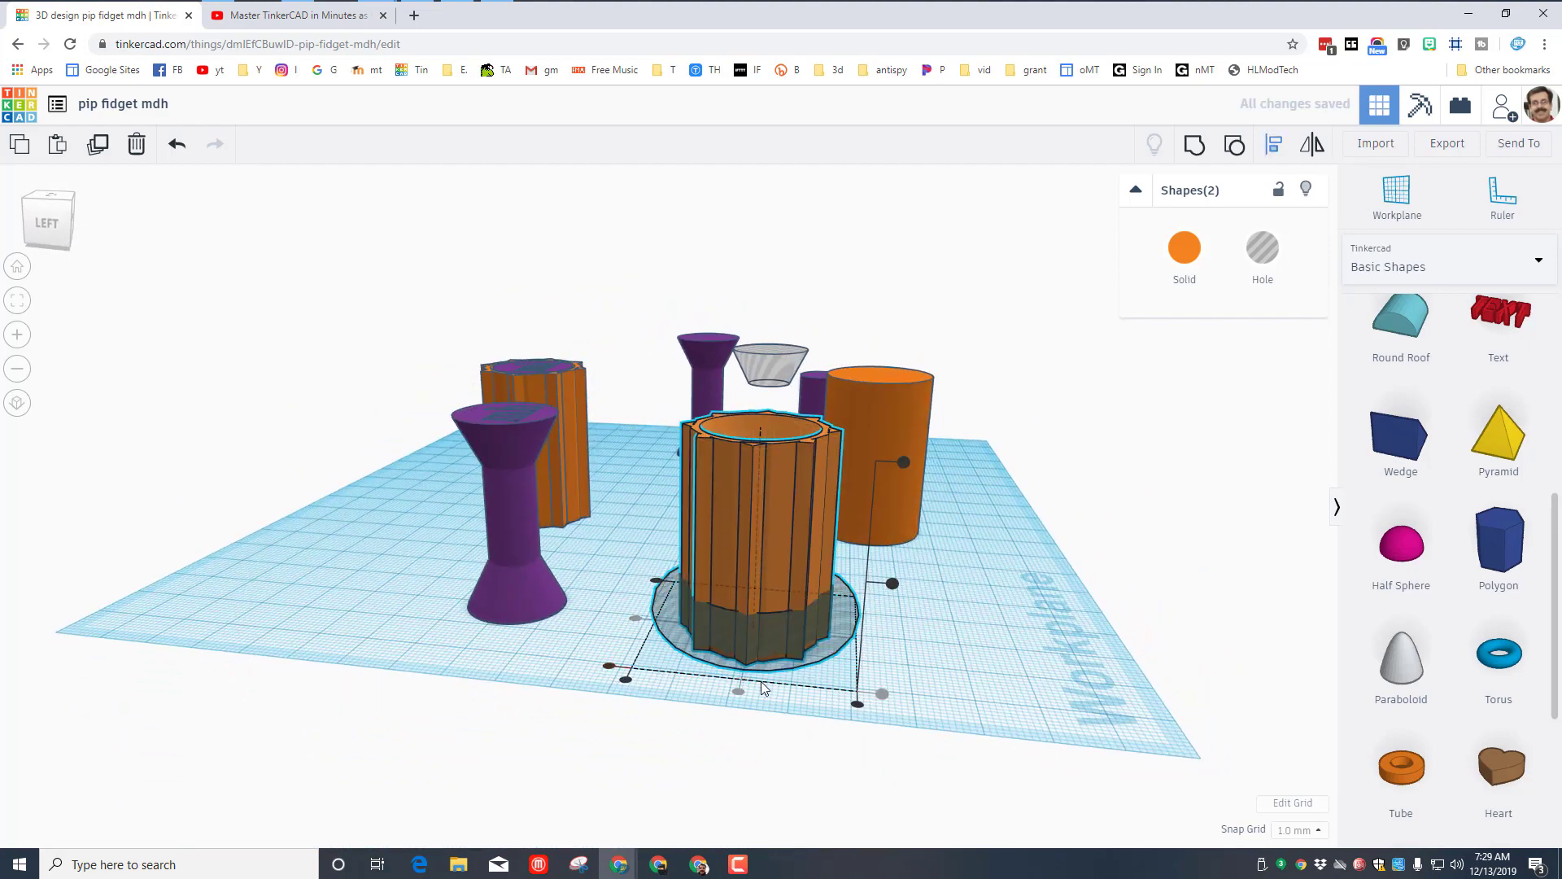
left_click(882, 655)
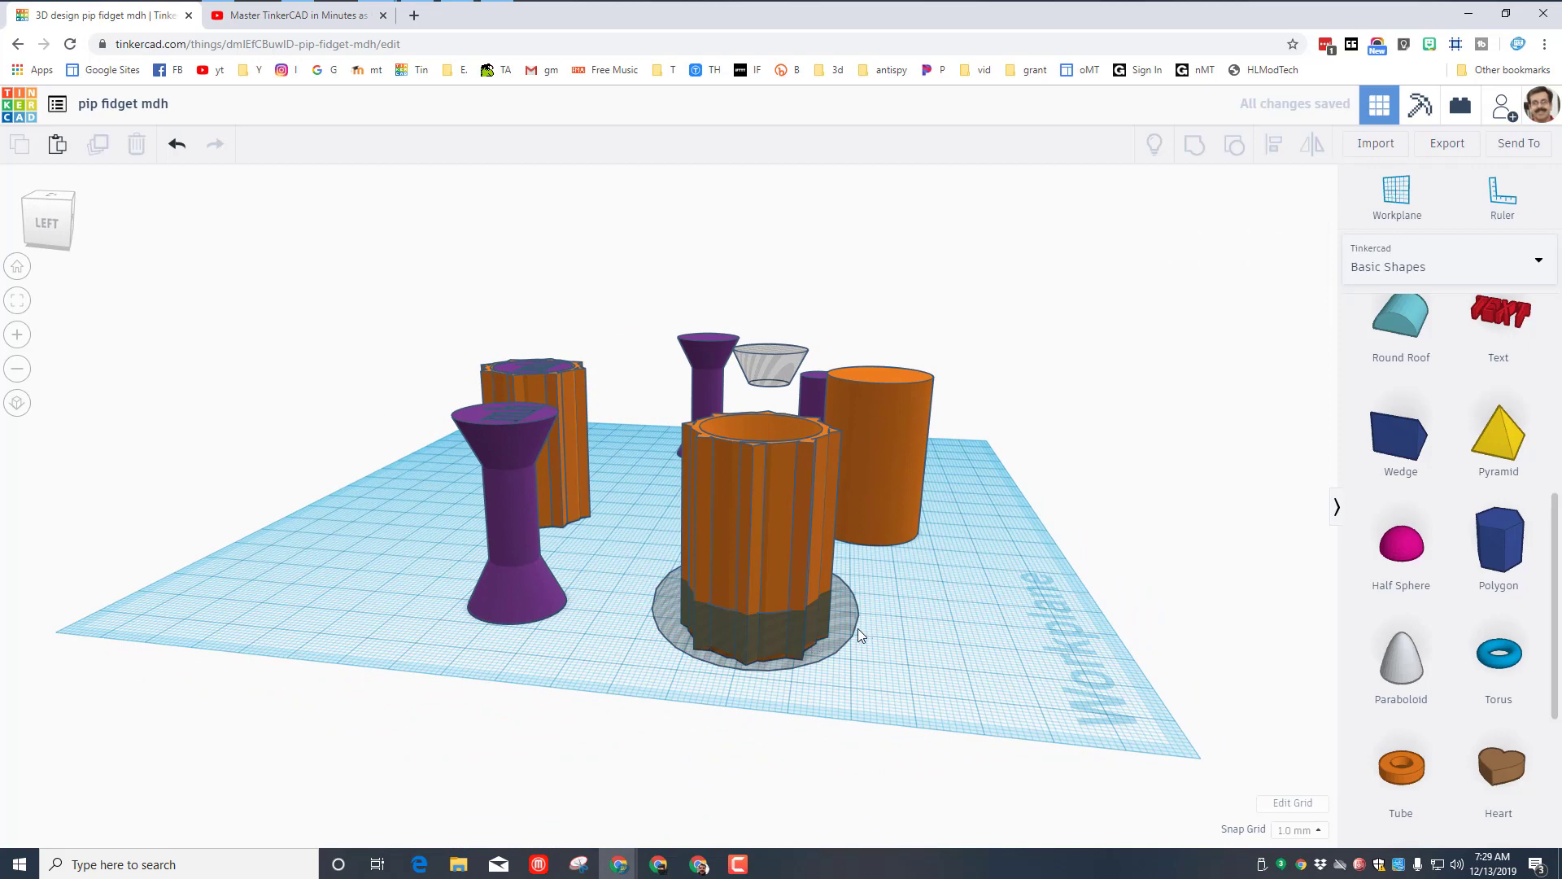
Enlarge the torus hole proportionally about its centre, bringing its height to about 12.25 mm
left_click(845, 631)
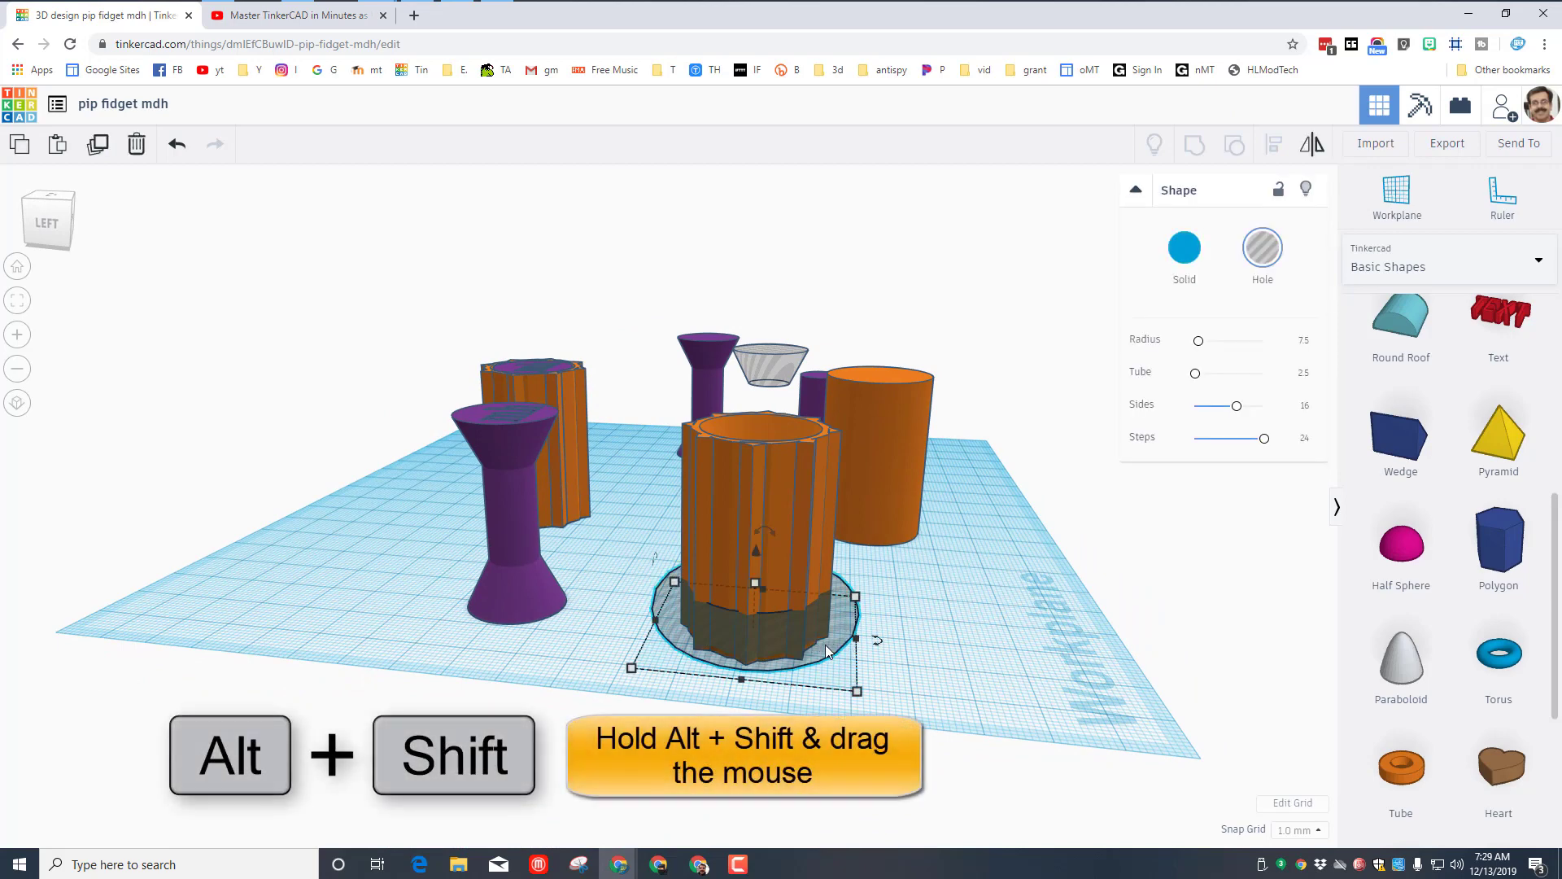
left_click_drag(843, 646, 905, 643, "alt+shift")
mouse_move(759, 575)
left_mouse_down("alt+shift")
mouse_move(753, 596)
mouse_move(750, 583)
left_mouse_up("alt+shift")
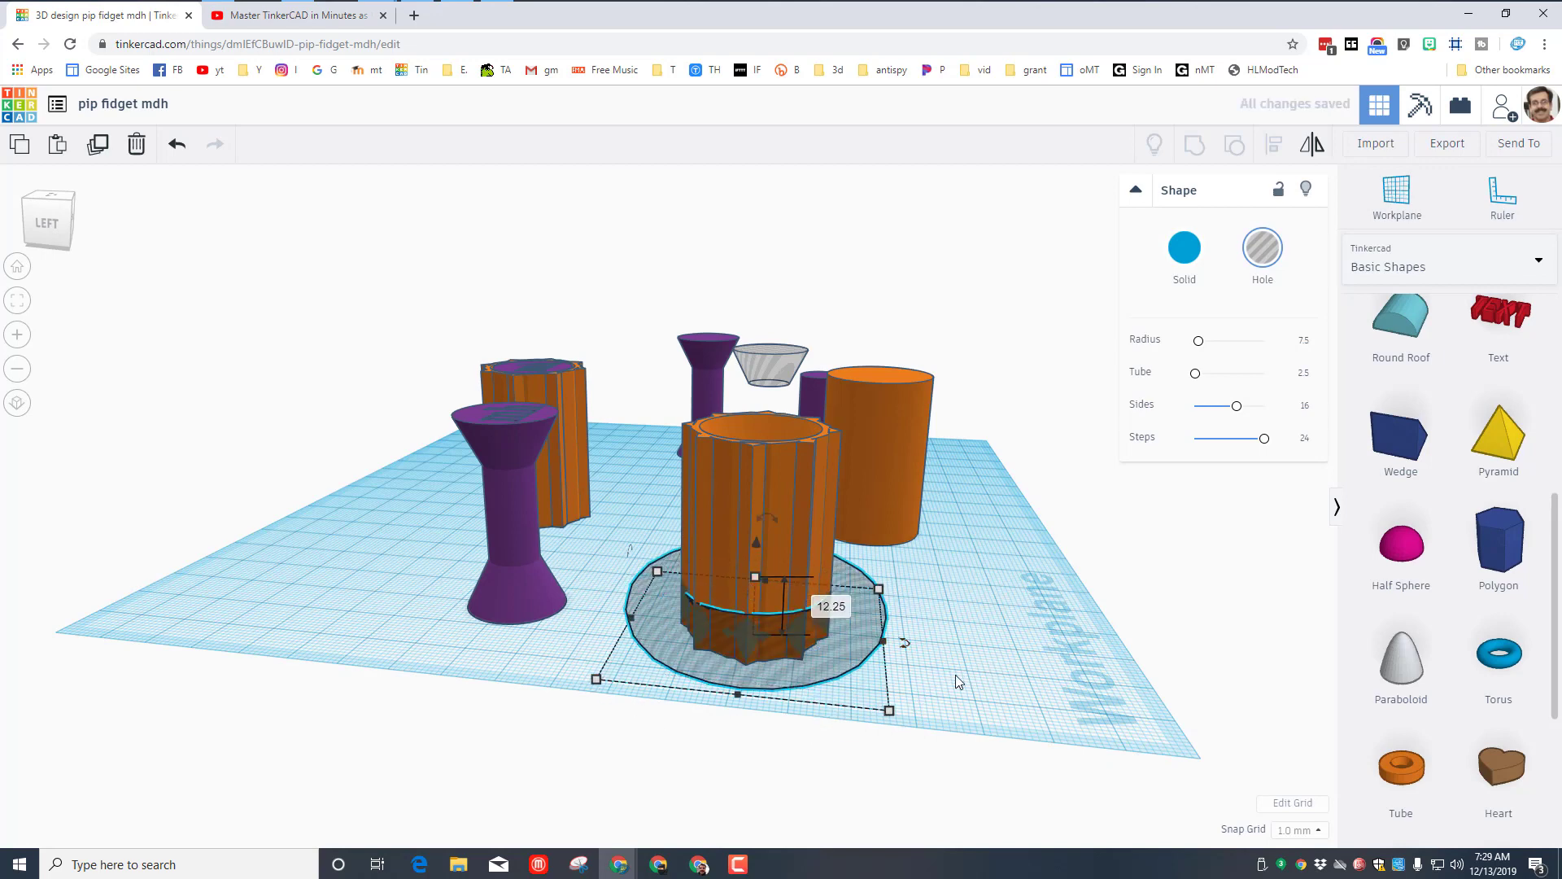
Raise the torus hole four nudges above the workplane around the sleeve
right_click_drag(885, 643, 920, 682)
right_click_drag(817, 725, 882, 711)
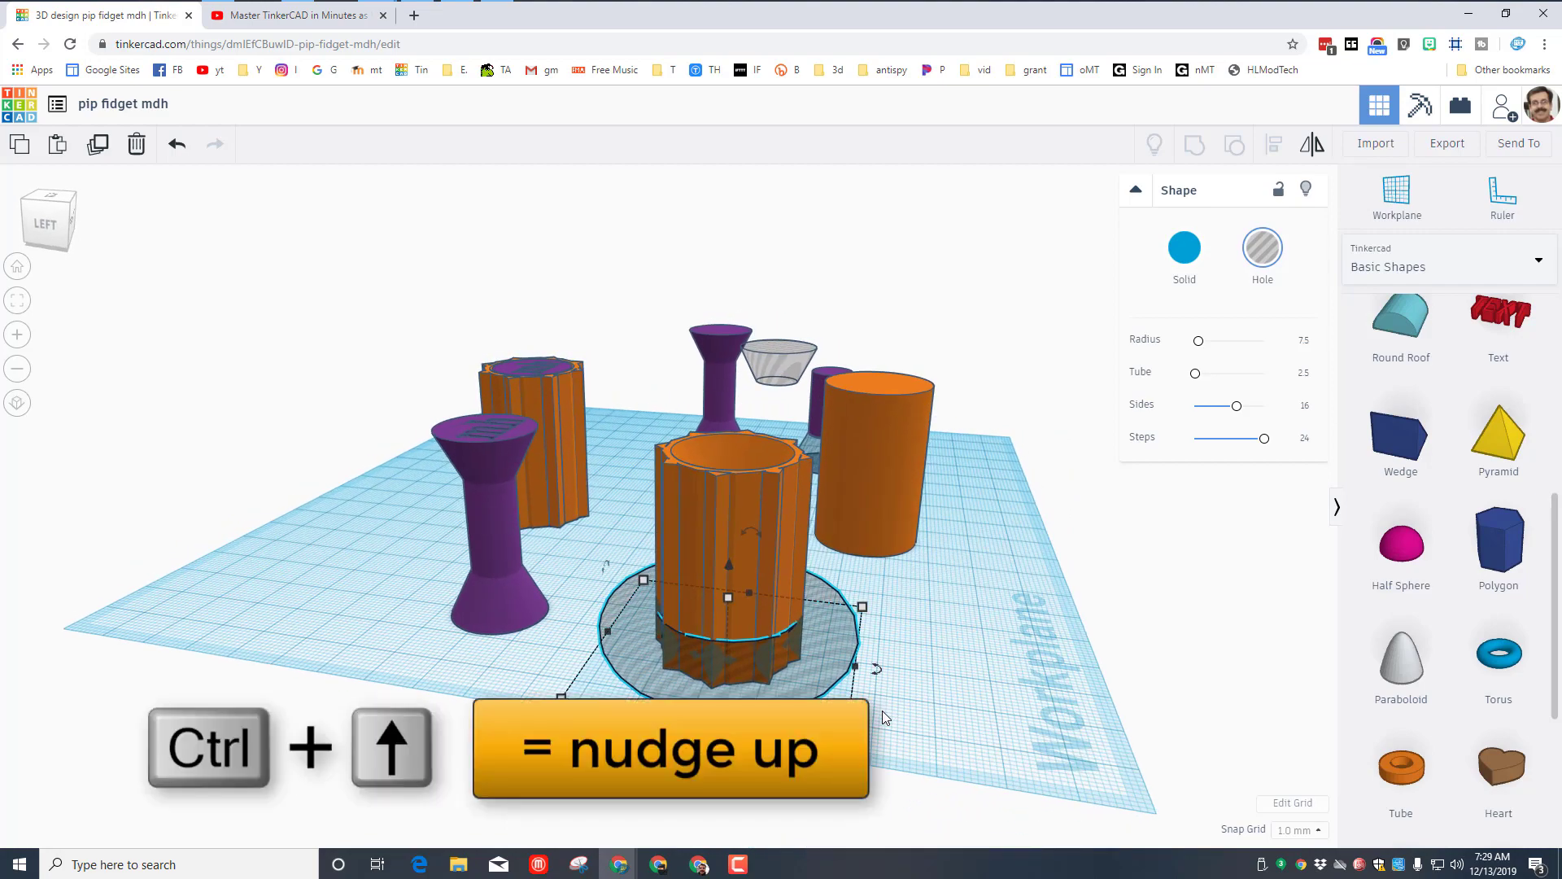
key("ctrl+Up")
key("ctrl+Up")
key("ctrl+Up")
key("ctrl+Up")
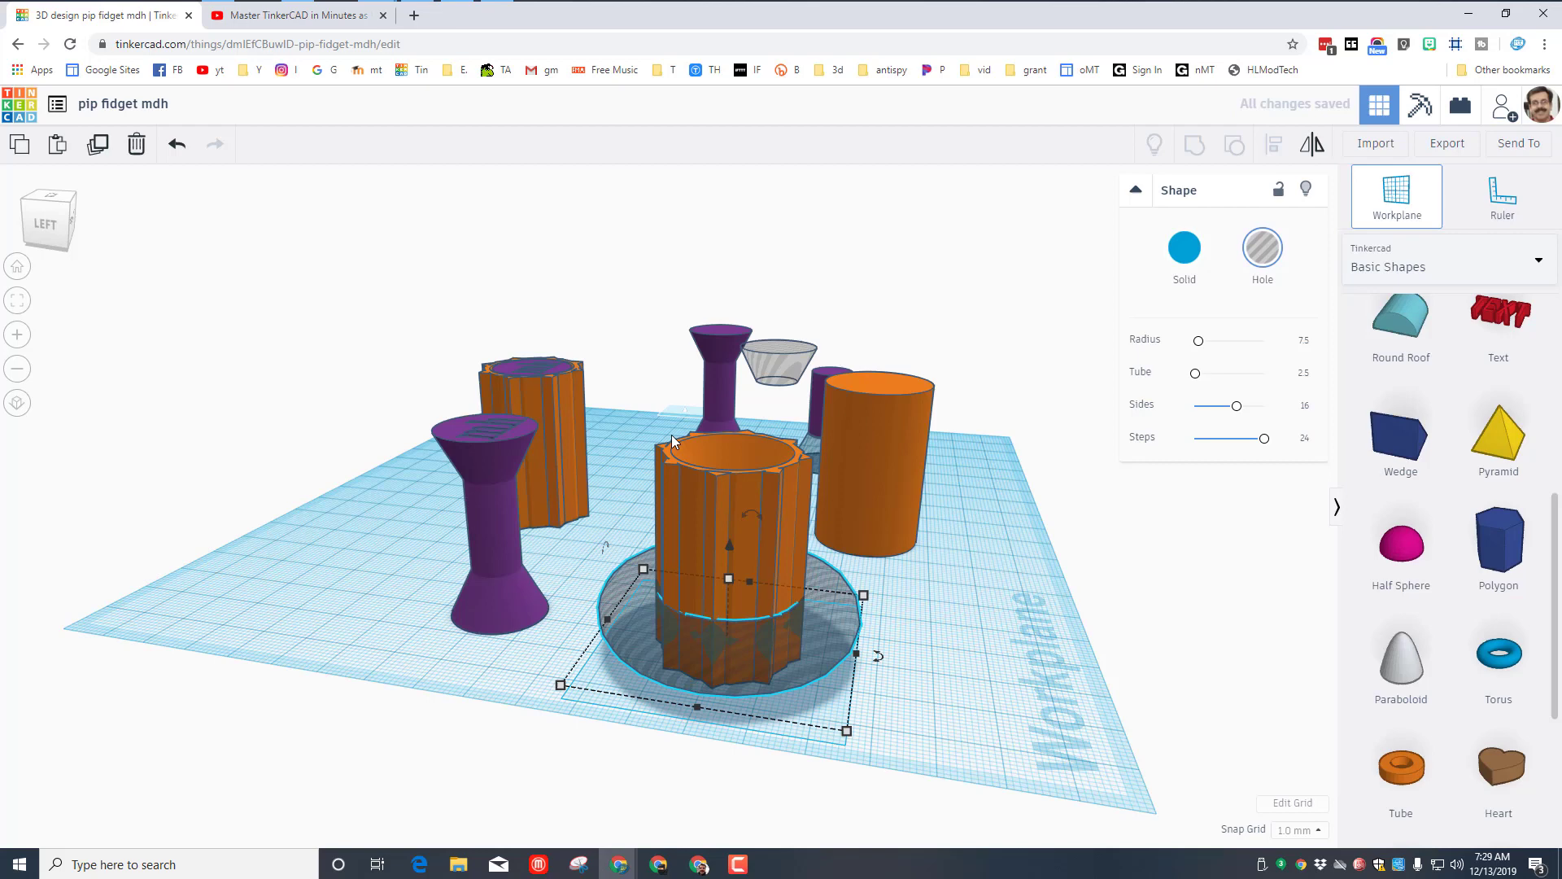
Place a temporary workplane on the sleeve's top face, duplicate the torus hole and drop the copy onto that plane
left_click(671, 456)
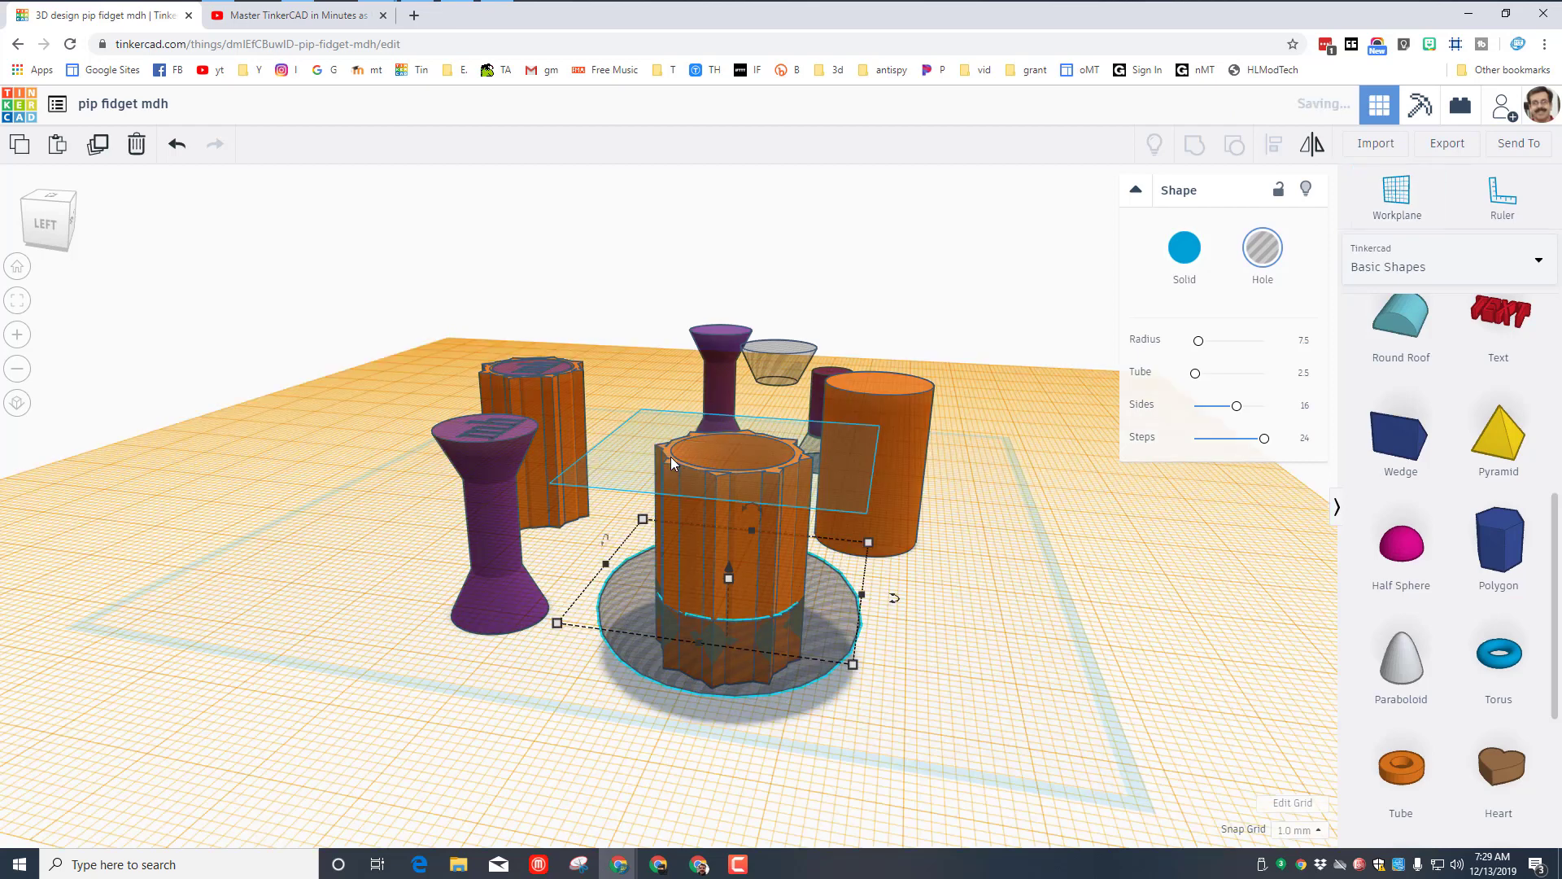
left_click(885, 677)
left_click(798, 675)
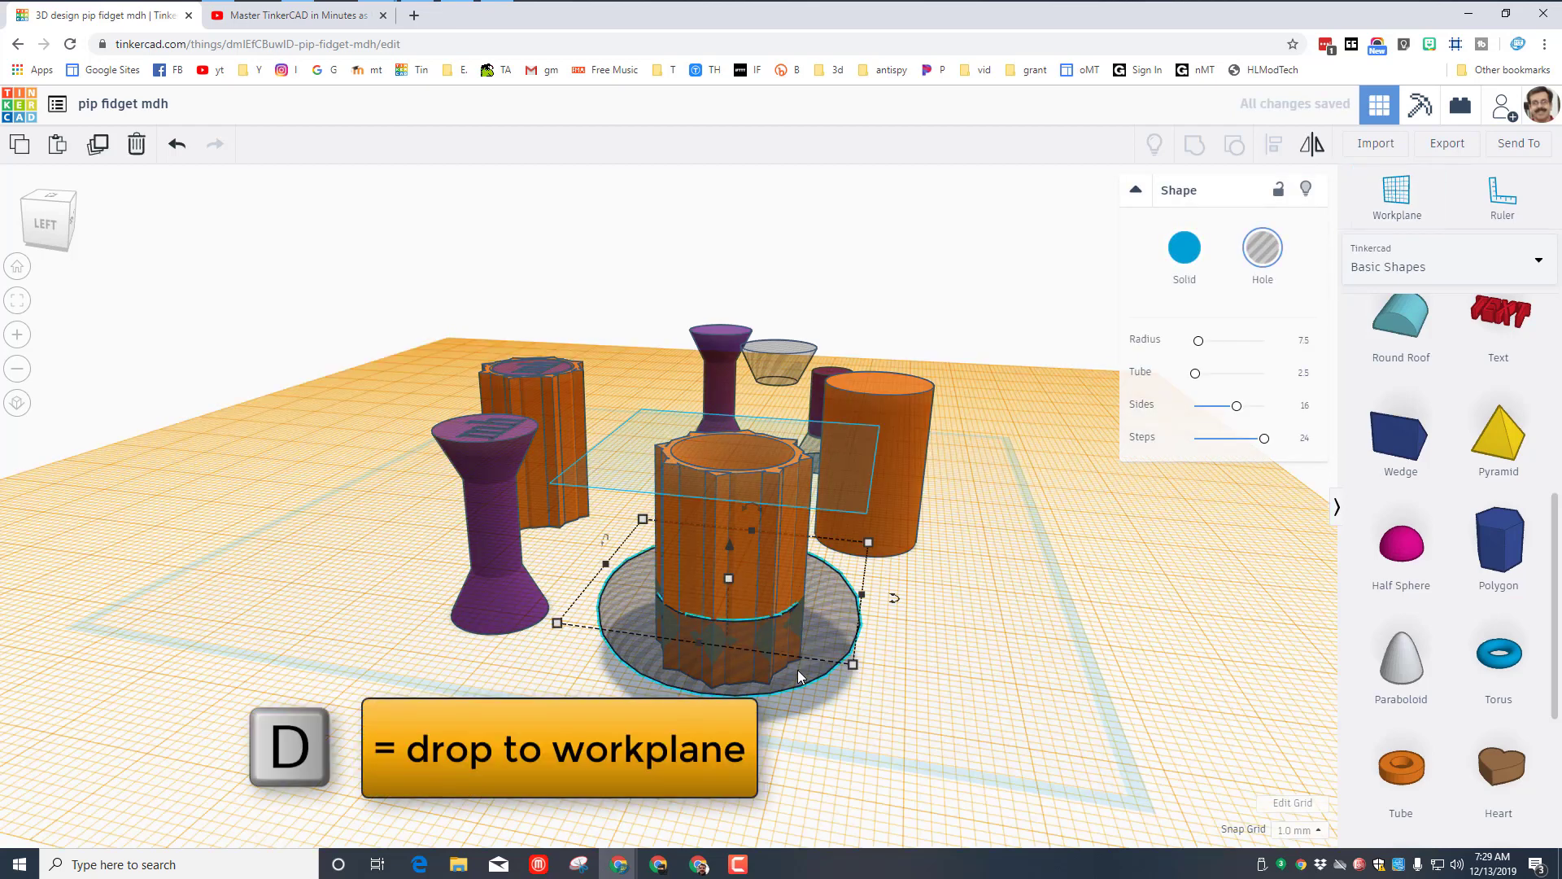
key("d")
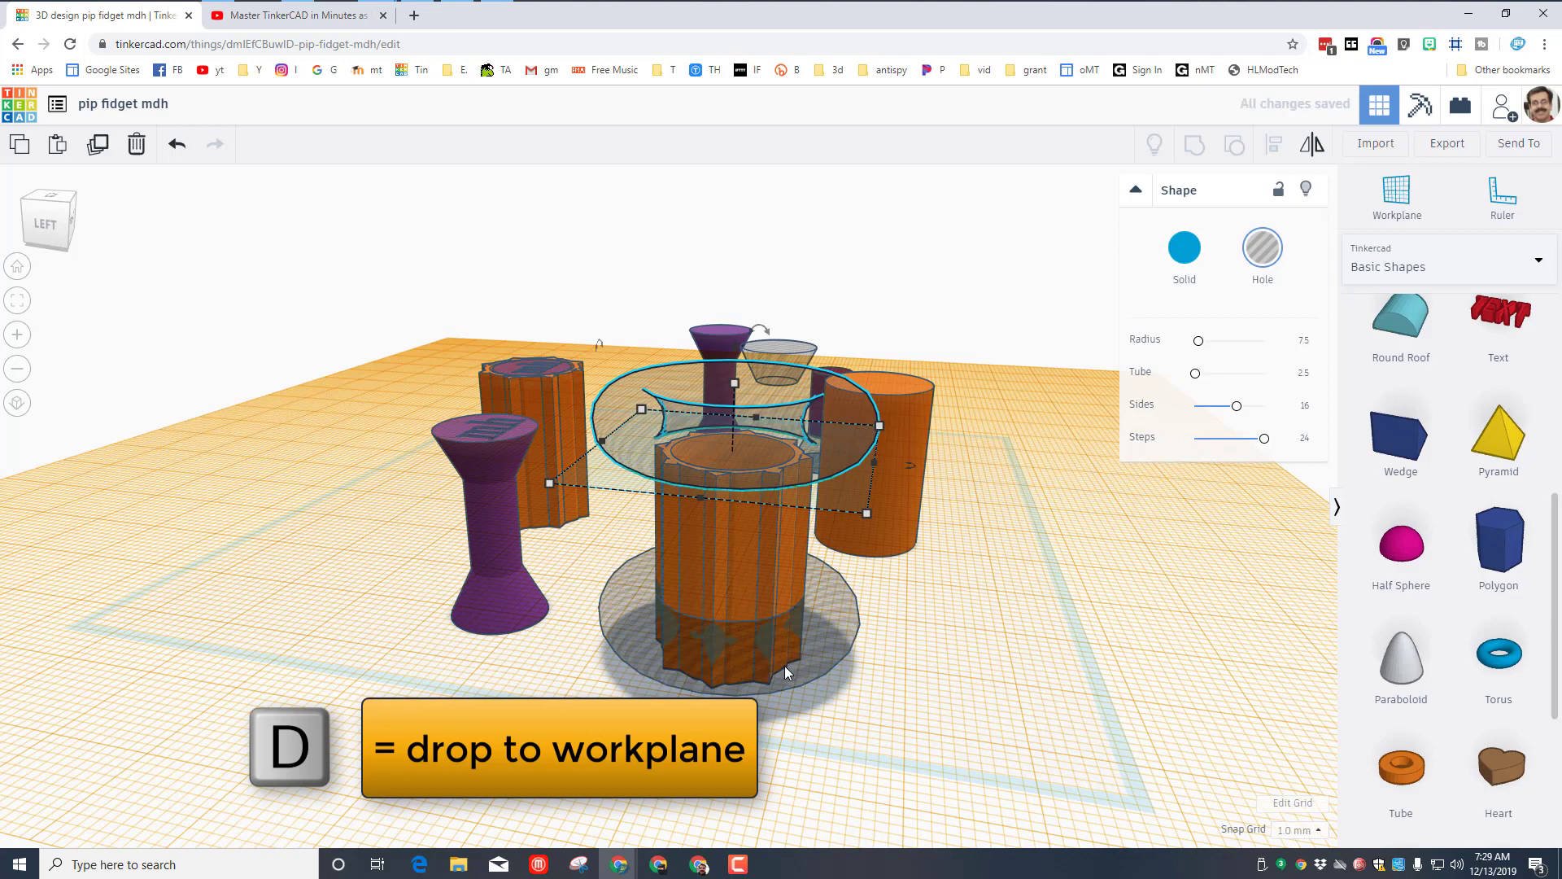
Lower the duplicated torus hole 12 mm from the sleeve's top, plus five more nudges down around the upper body
mouse_move(994, 691)
right_mouse_down()
mouse_move(1024, 637)
mouse_move(1014, 673)
mouse_move(981, 669)
right_mouse_up()
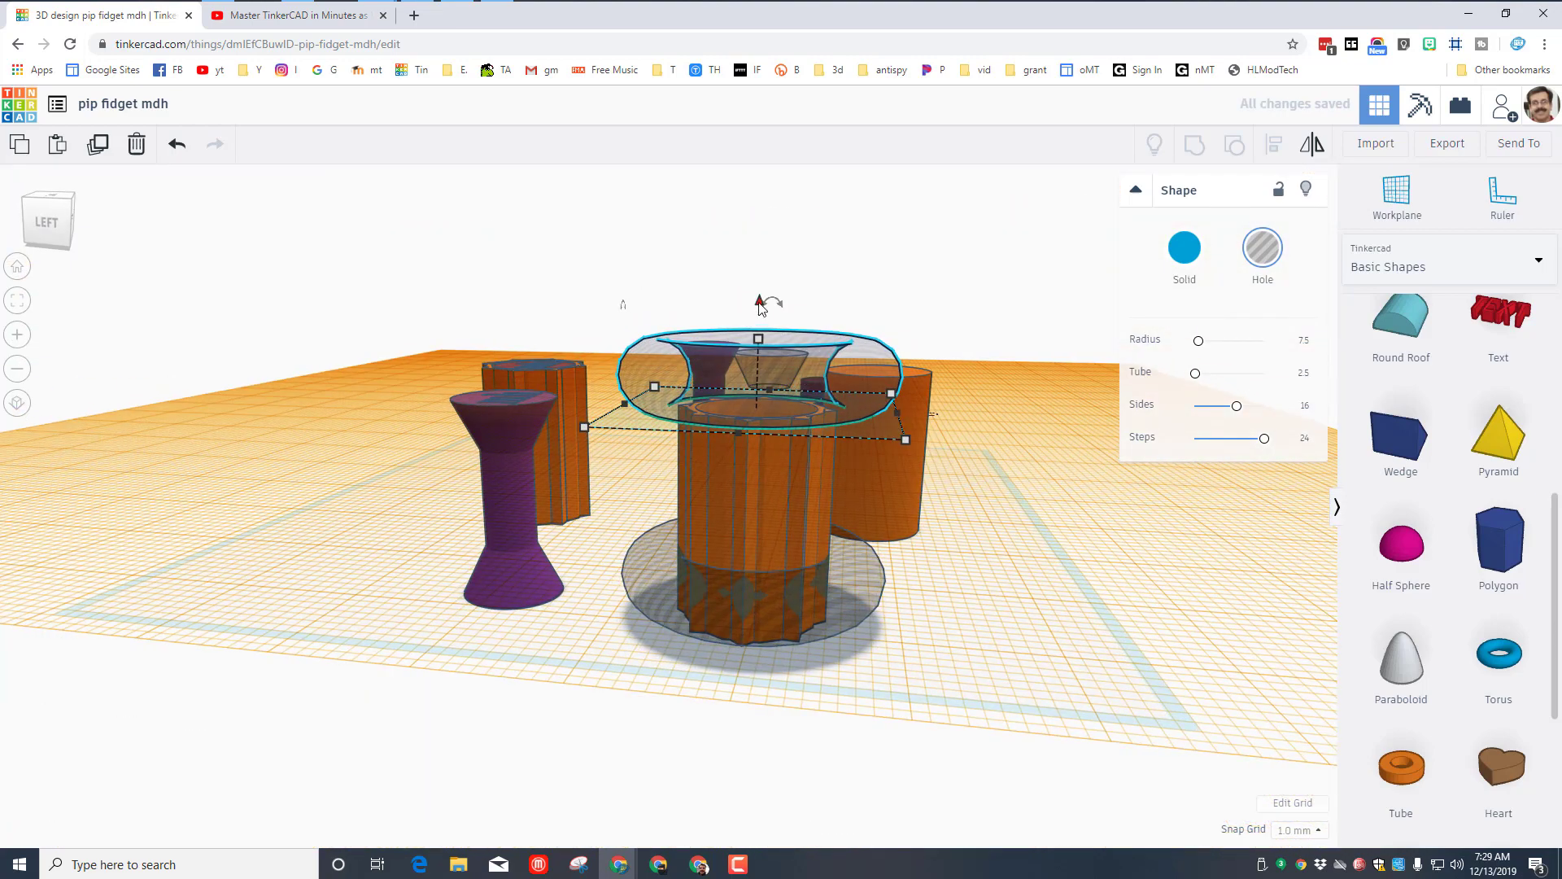
left_click_drag(759, 305, 756, 371)
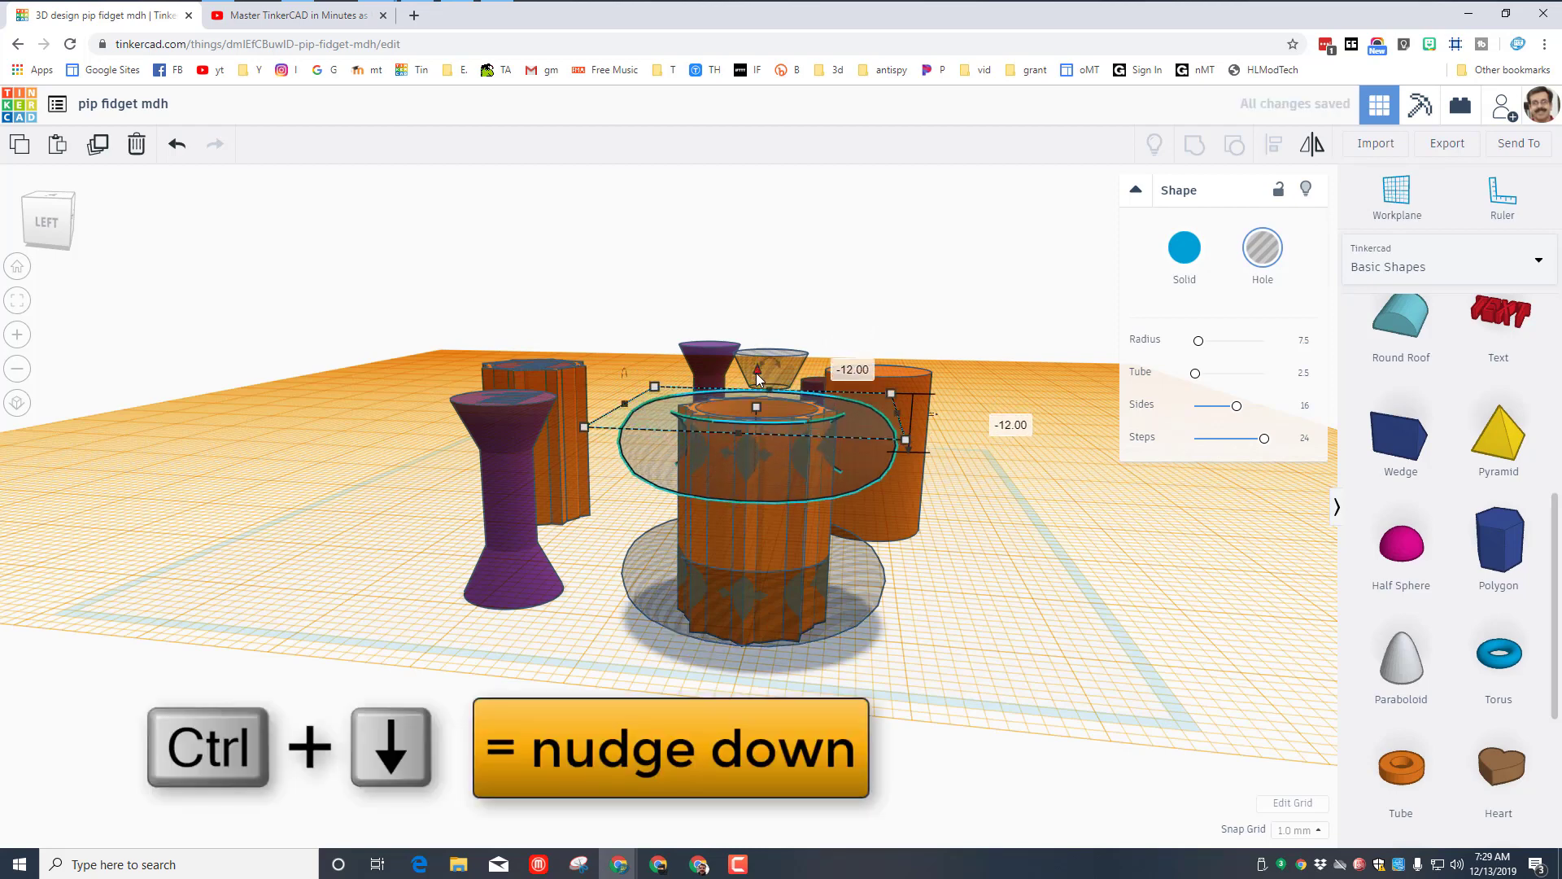
key("ctrl+Down")
key("ctrl+Down")
key("ctrl+Down")
key("ctrl+Down")
key("ctrl+Down")
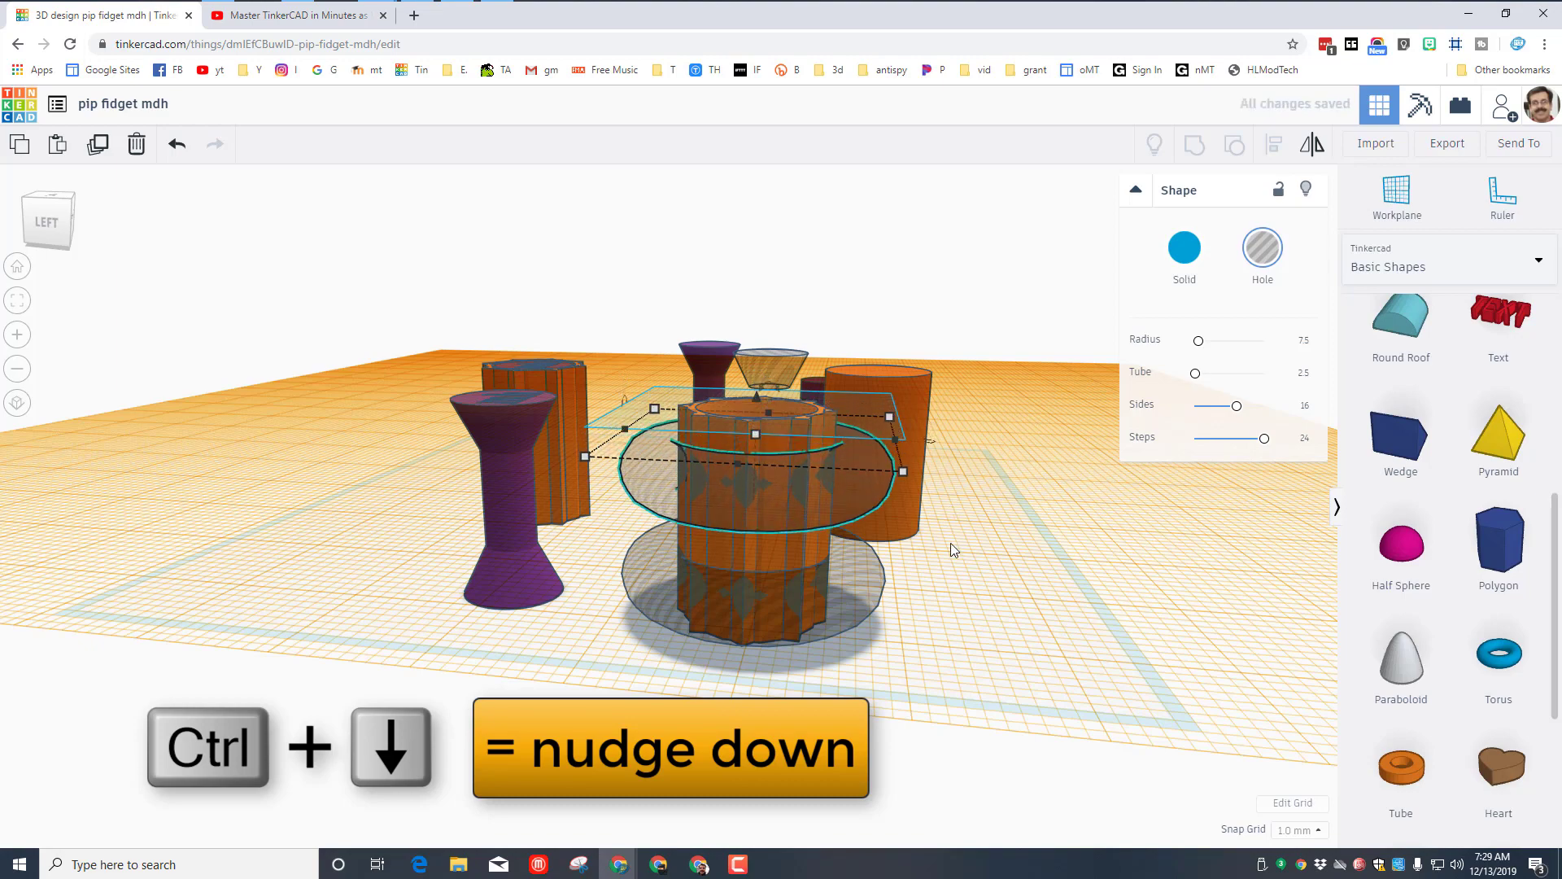
Restore the base workplane and group the sleeve with both torus holes to cut the two grooves
right_click_drag(951, 543, 1213, 272)
left_click(1213, 272)
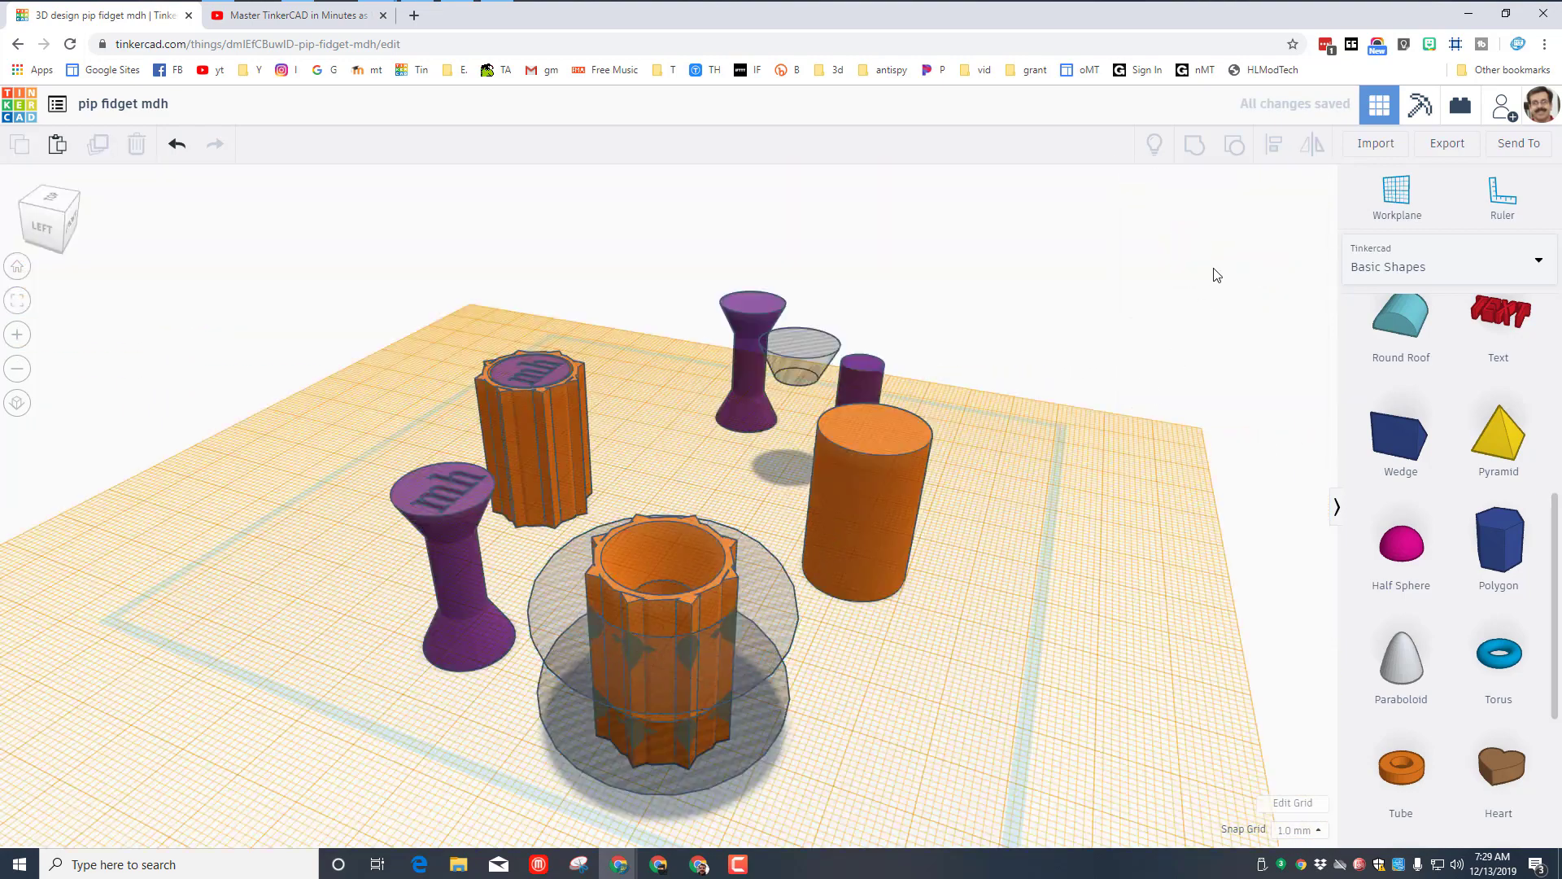
left_click(1148, 392)
left_click_drag(700, 674, 696, 669)
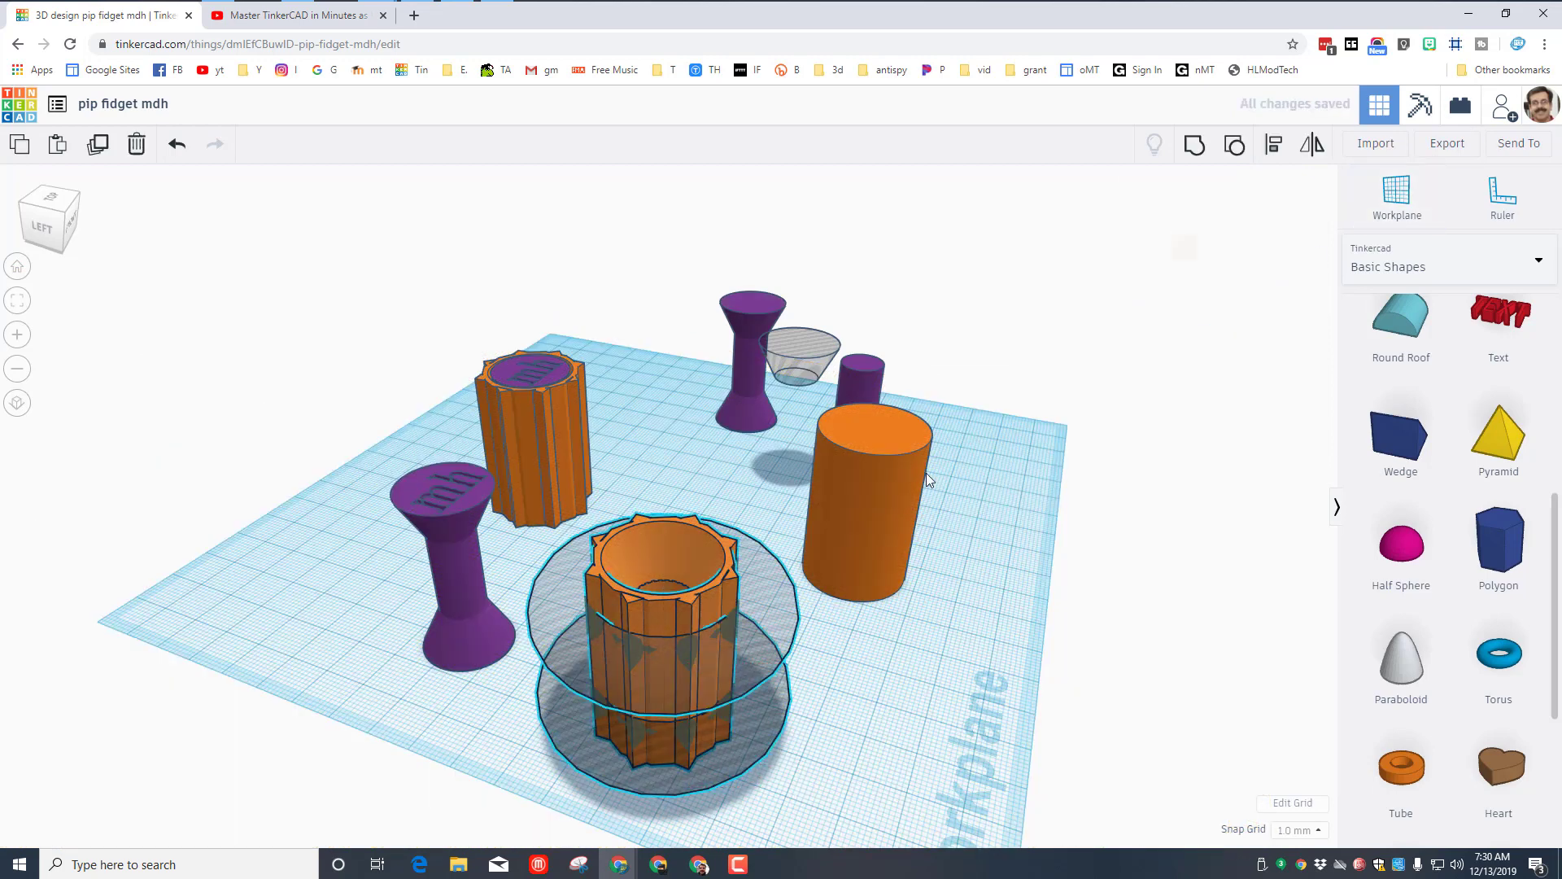
left_click(1190, 145)
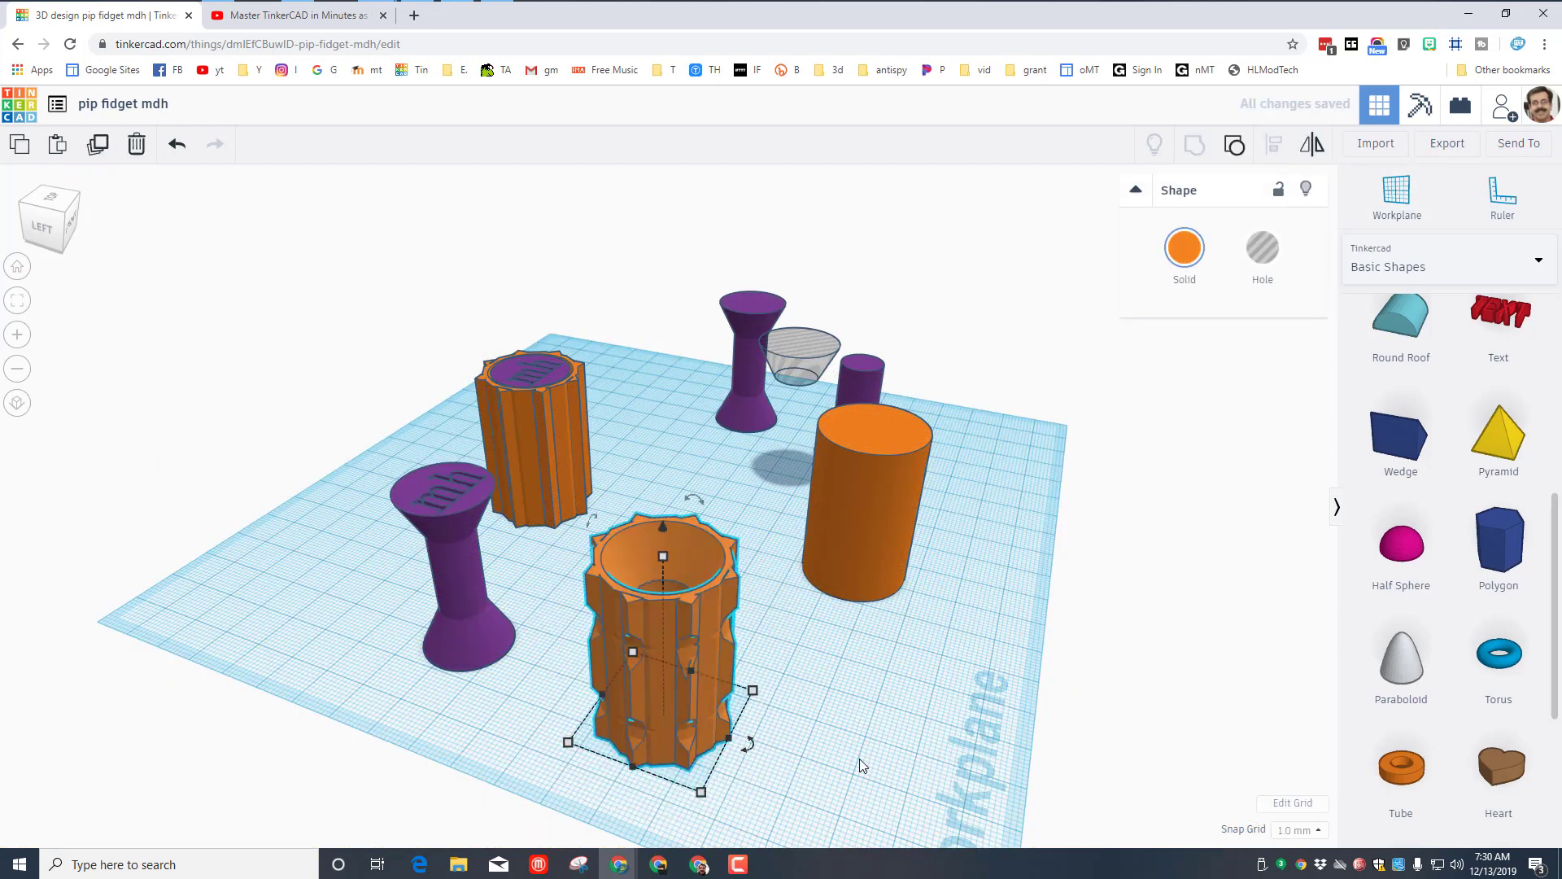
Add a sphere beside the grooved sleeve and stretch its height to 35 mm
right_click_drag(859, 758, 861, 584)
right_click_drag(978, 530, 927, 564)
scroll(1425, 564, "up", 6)
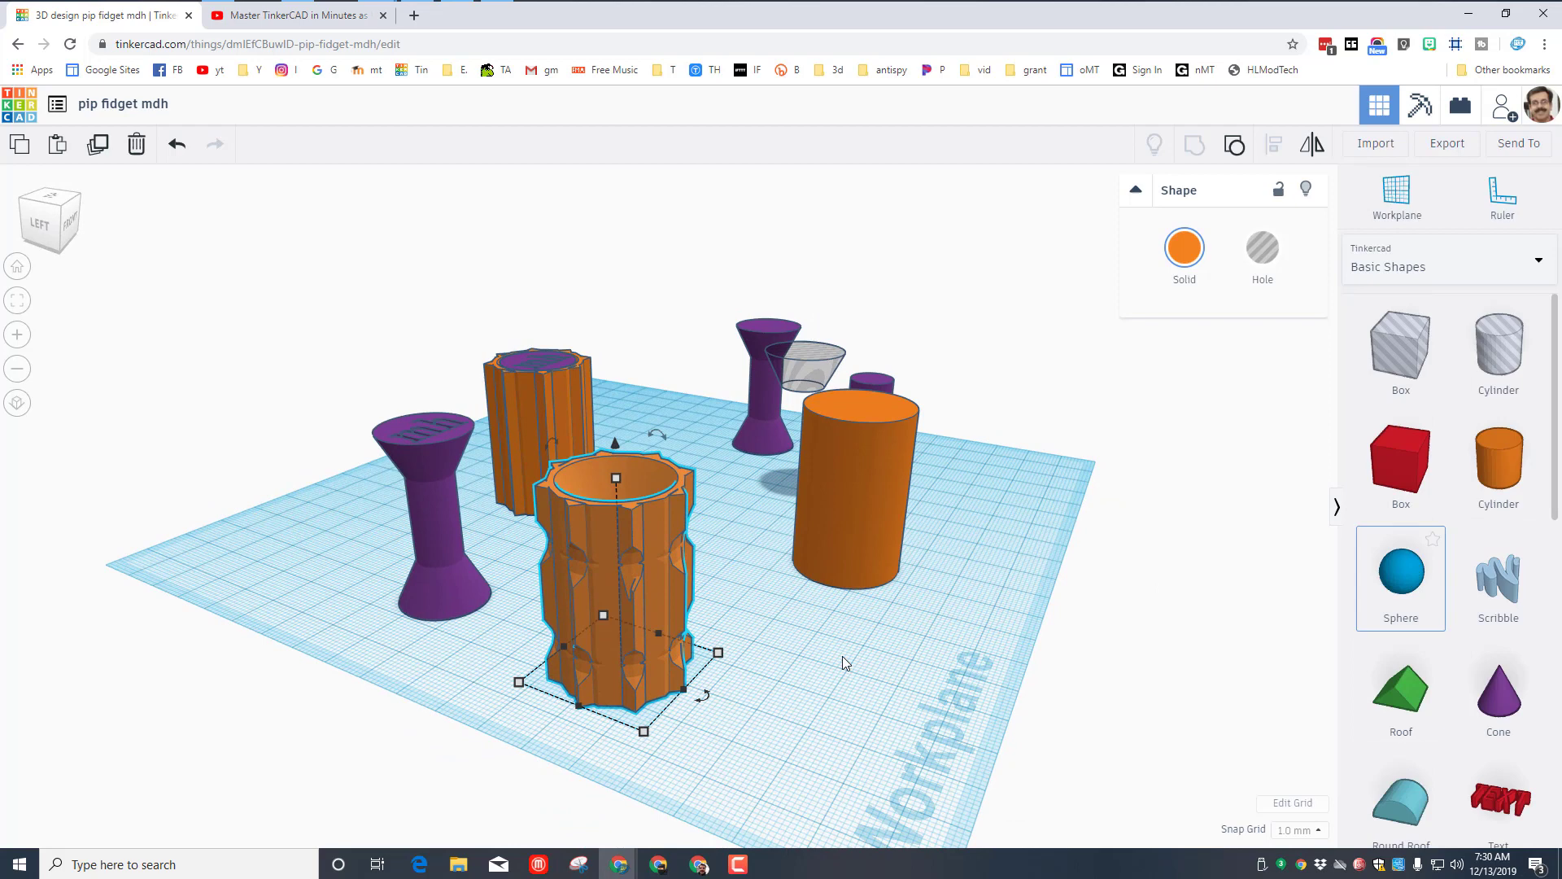
left_click_drag(842, 656, 771, 716)
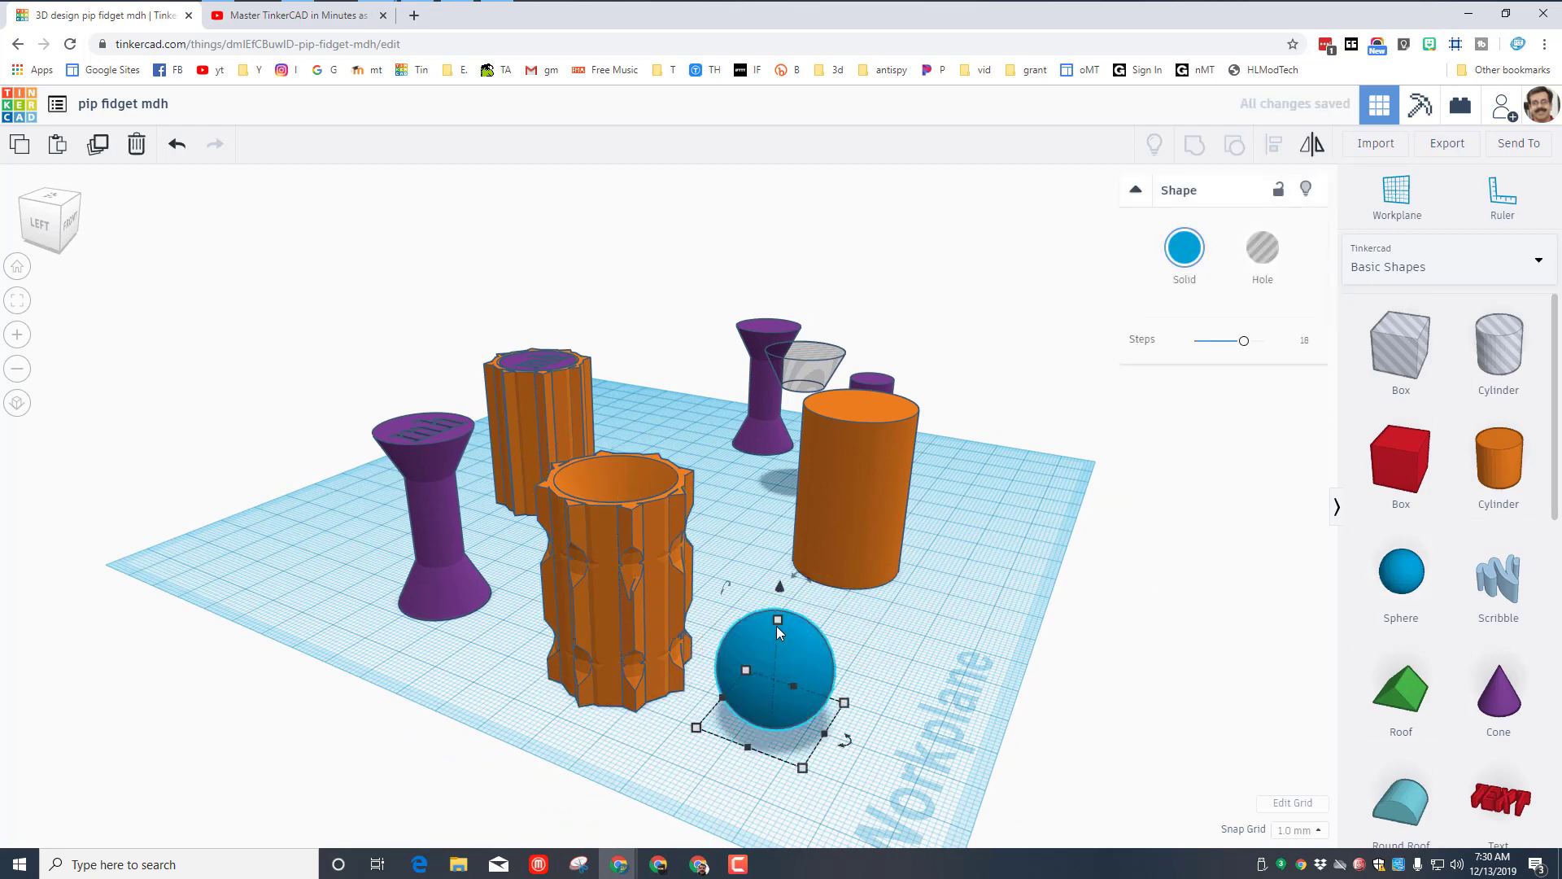
left_click_drag(778, 625, 765, 545)
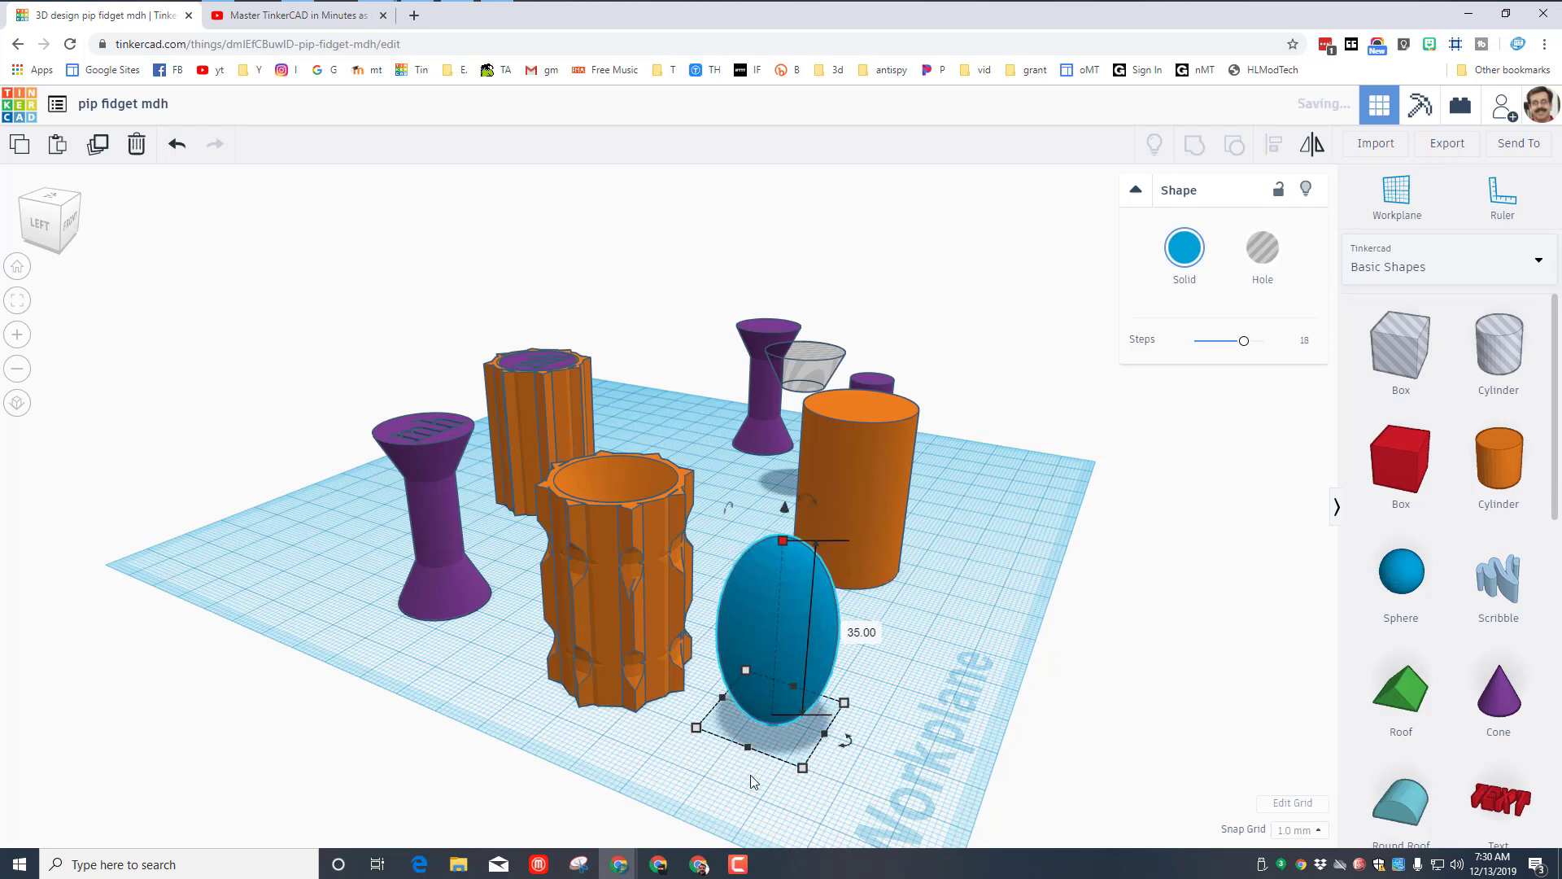
Set the sphere's width to 3 mm and its length to 40 mm, and turn it into a hole
left_click_drag(824, 734, 681, 789)
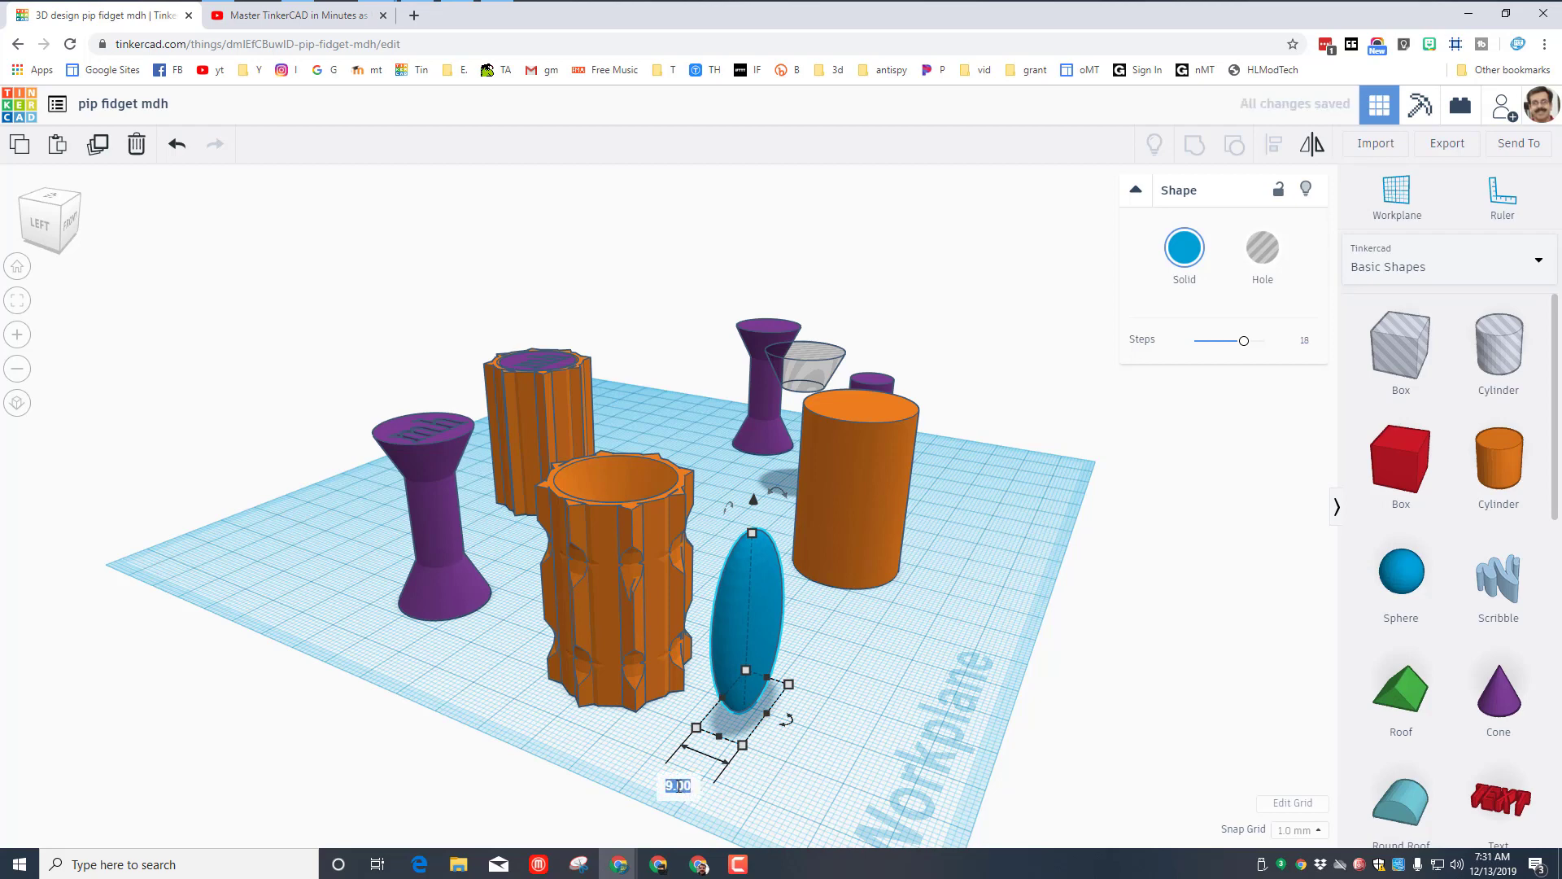
type("3")
key("Return")
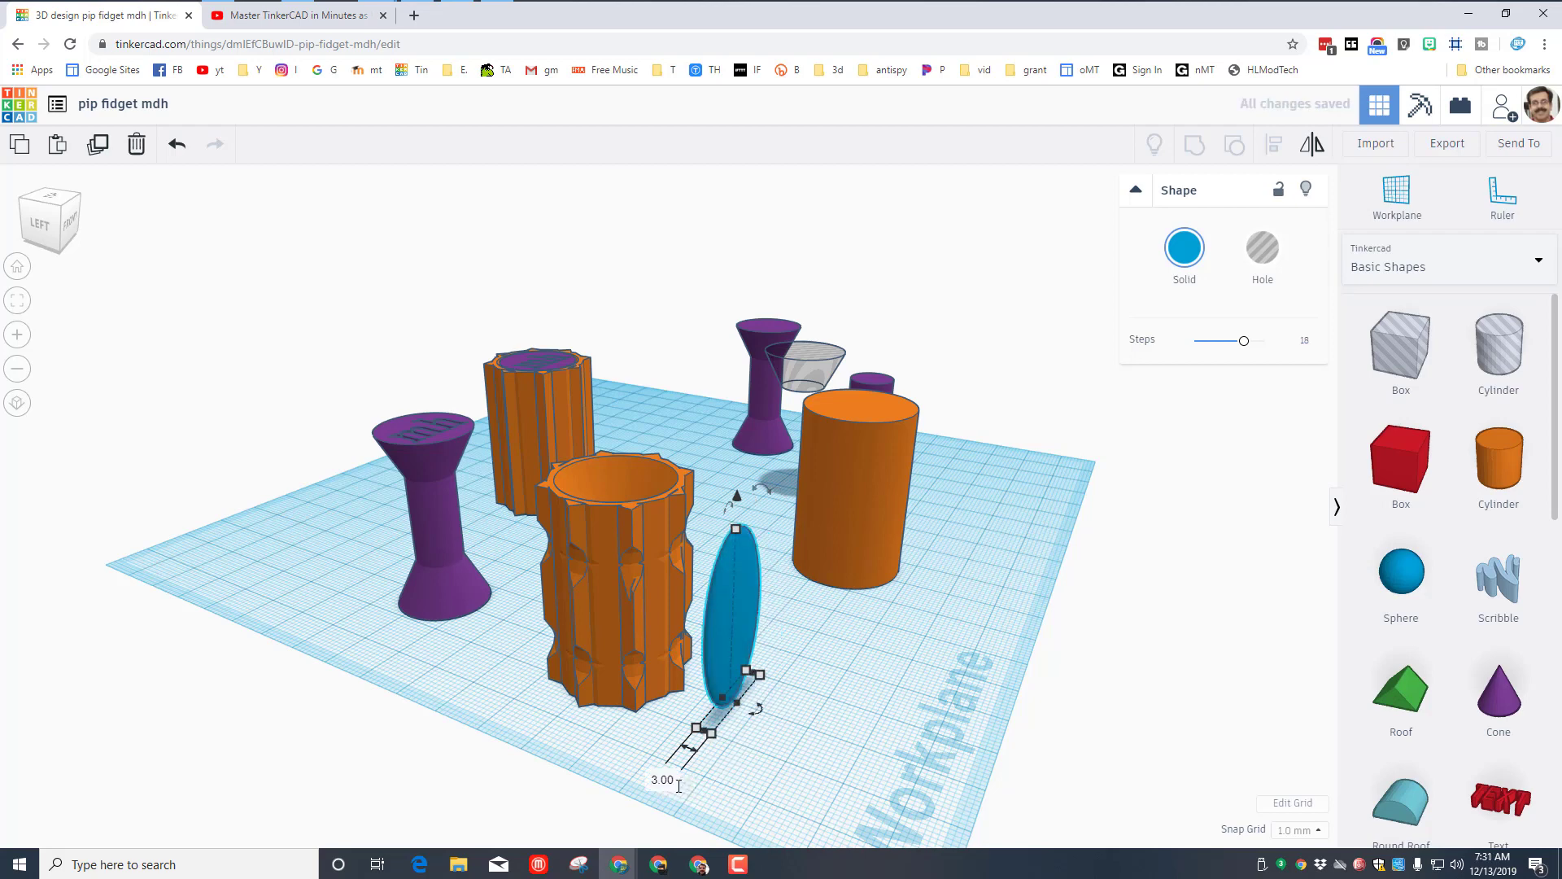
left_click(1252, 259)
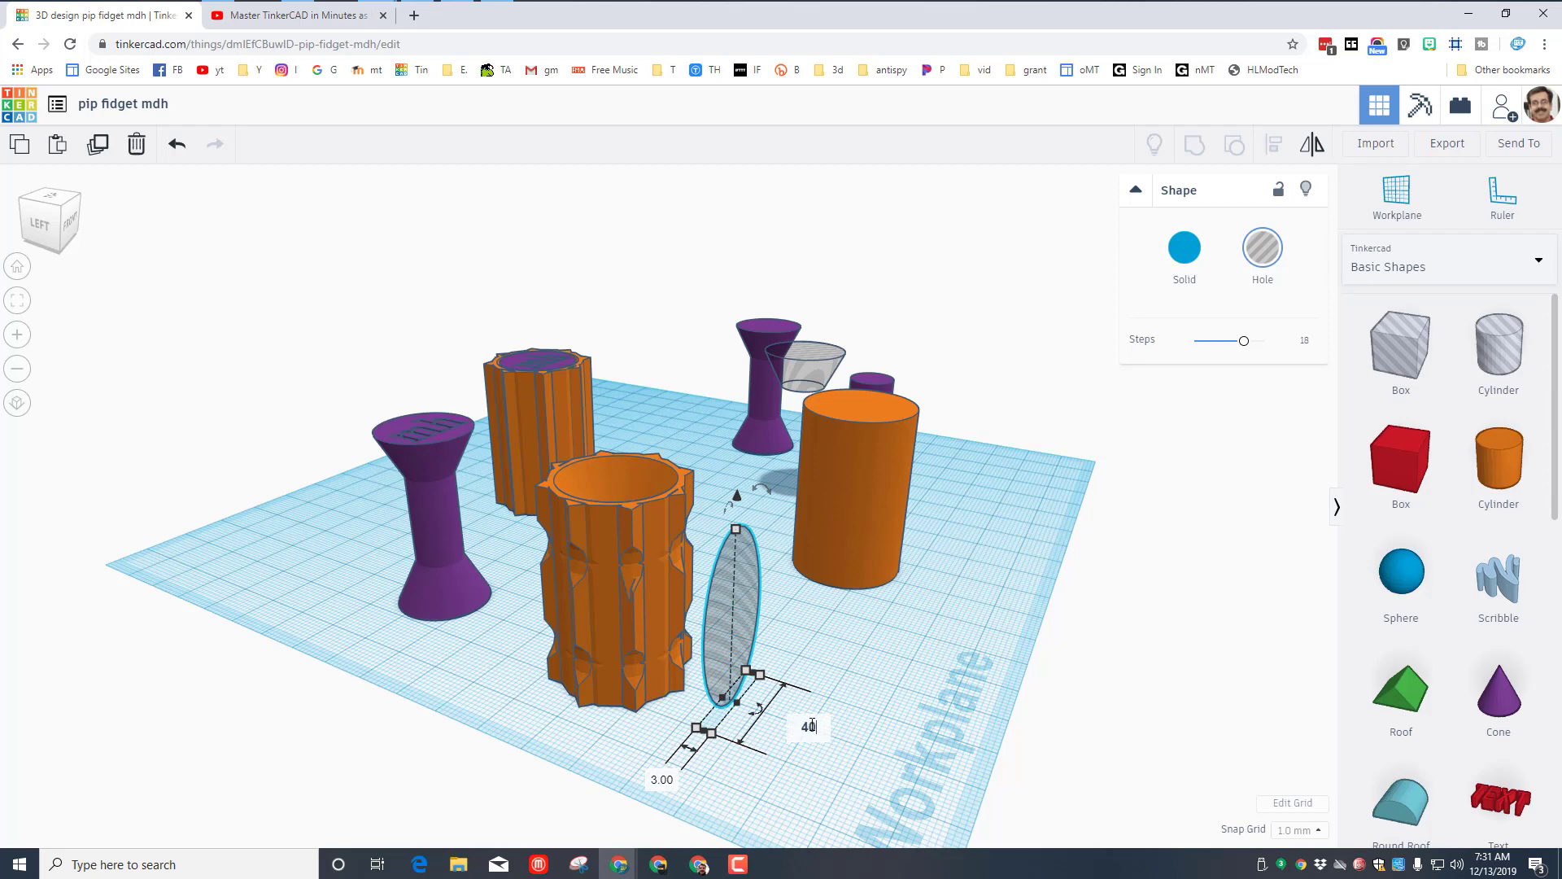
key("Return")
right_click_drag(743, 710, 827, 724)
scroll(827, 735, "down", 2)
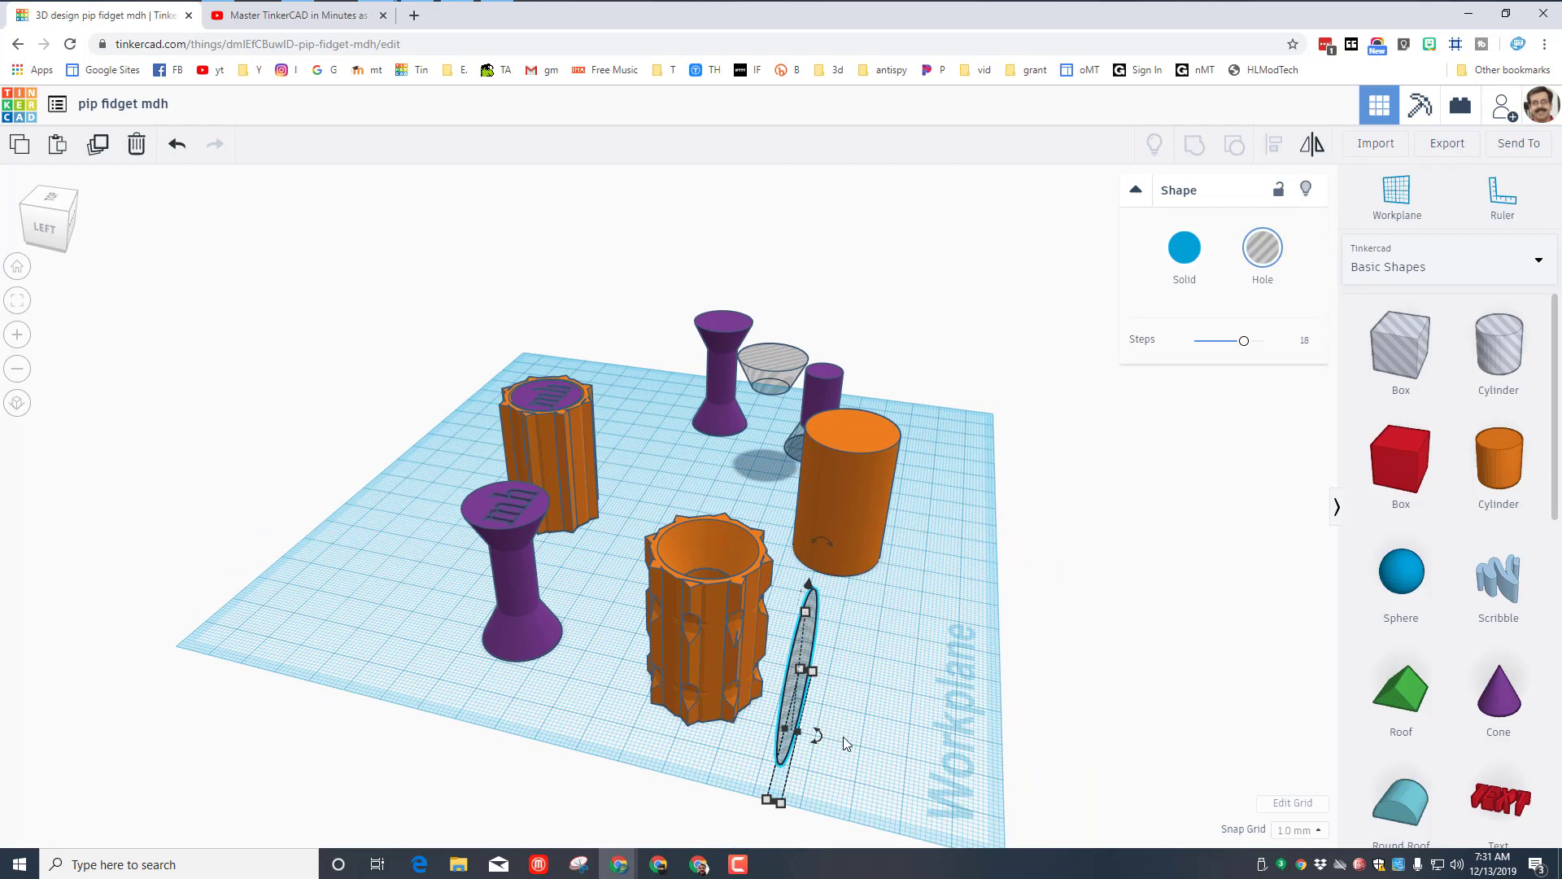
Duplicate the thin sphere hole, rotate the copy 45°, and repeat the duplication until four holes cross evenly
key("ctrl+d")
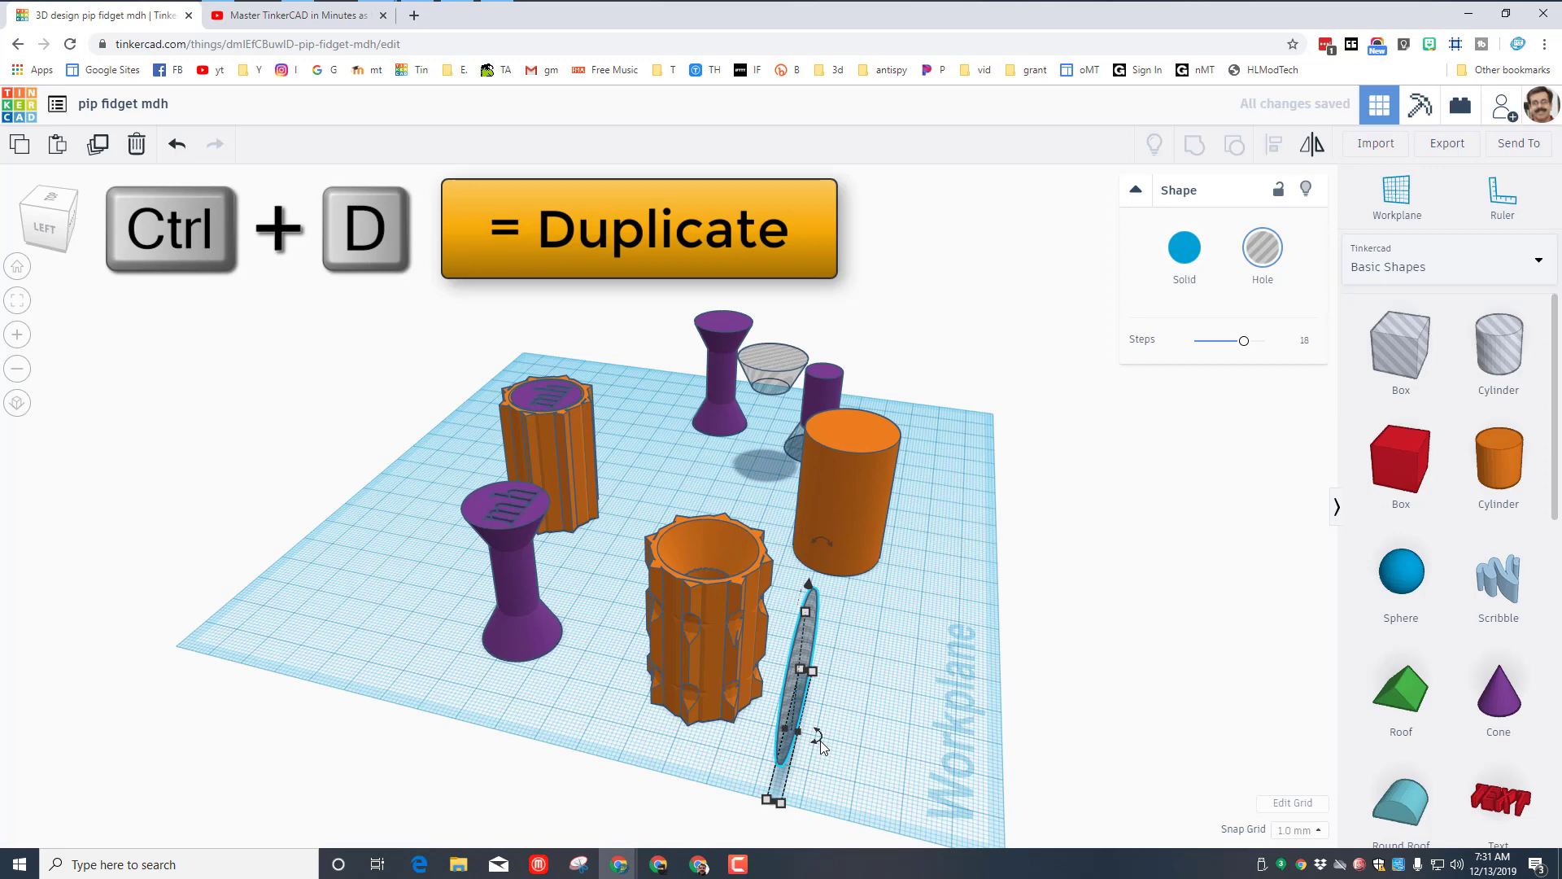
left_click_drag(820, 740, 834, 777)
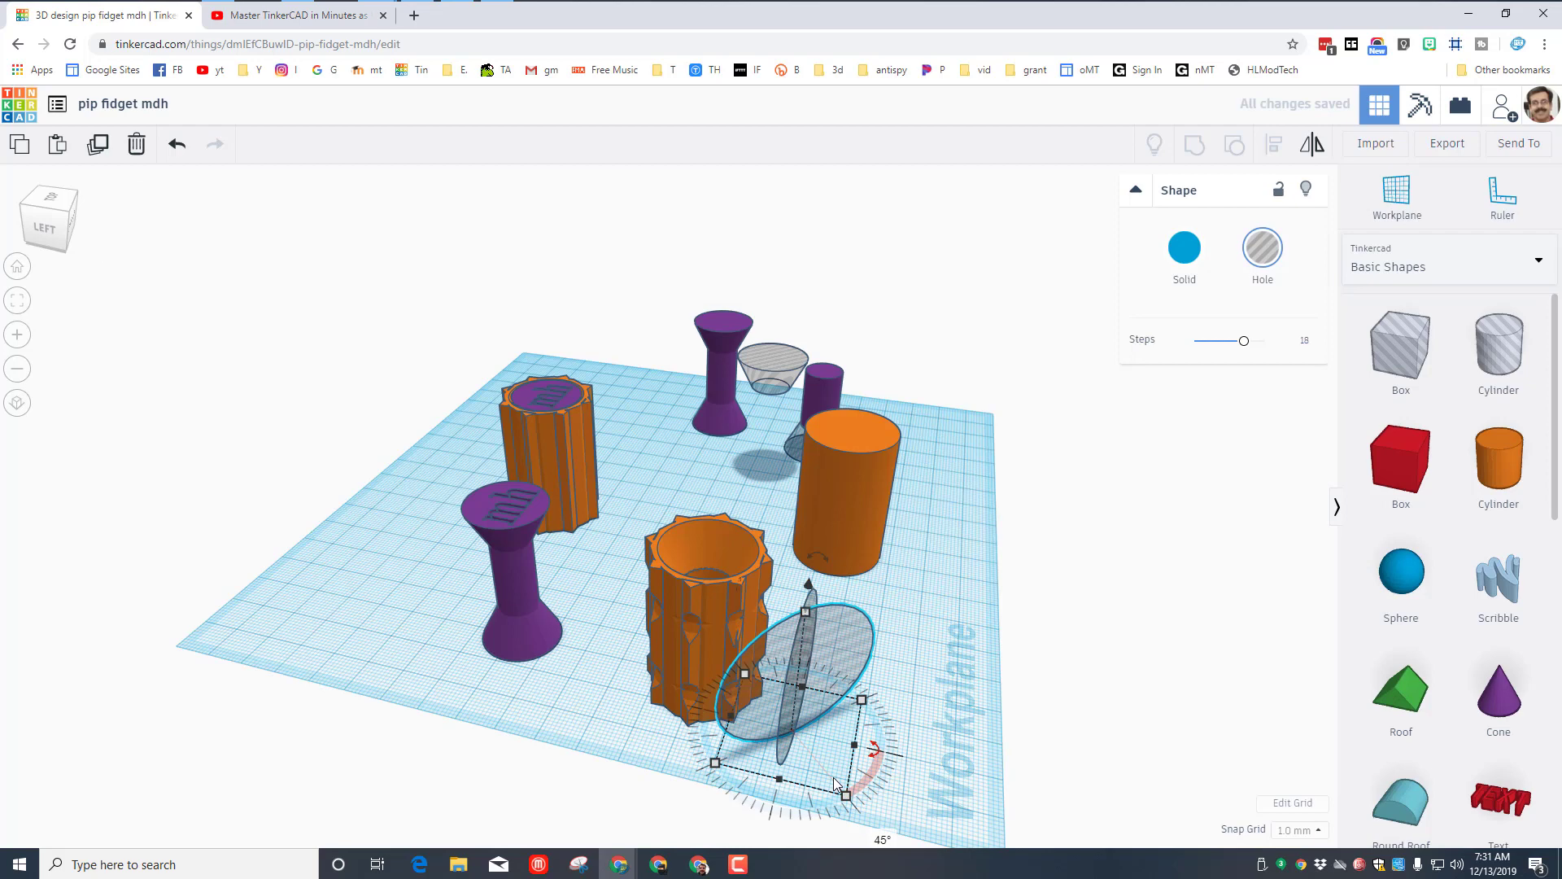
key("ctrl+d")
right_click_drag(955, 704, 711, 586)
left_click(984, 660)
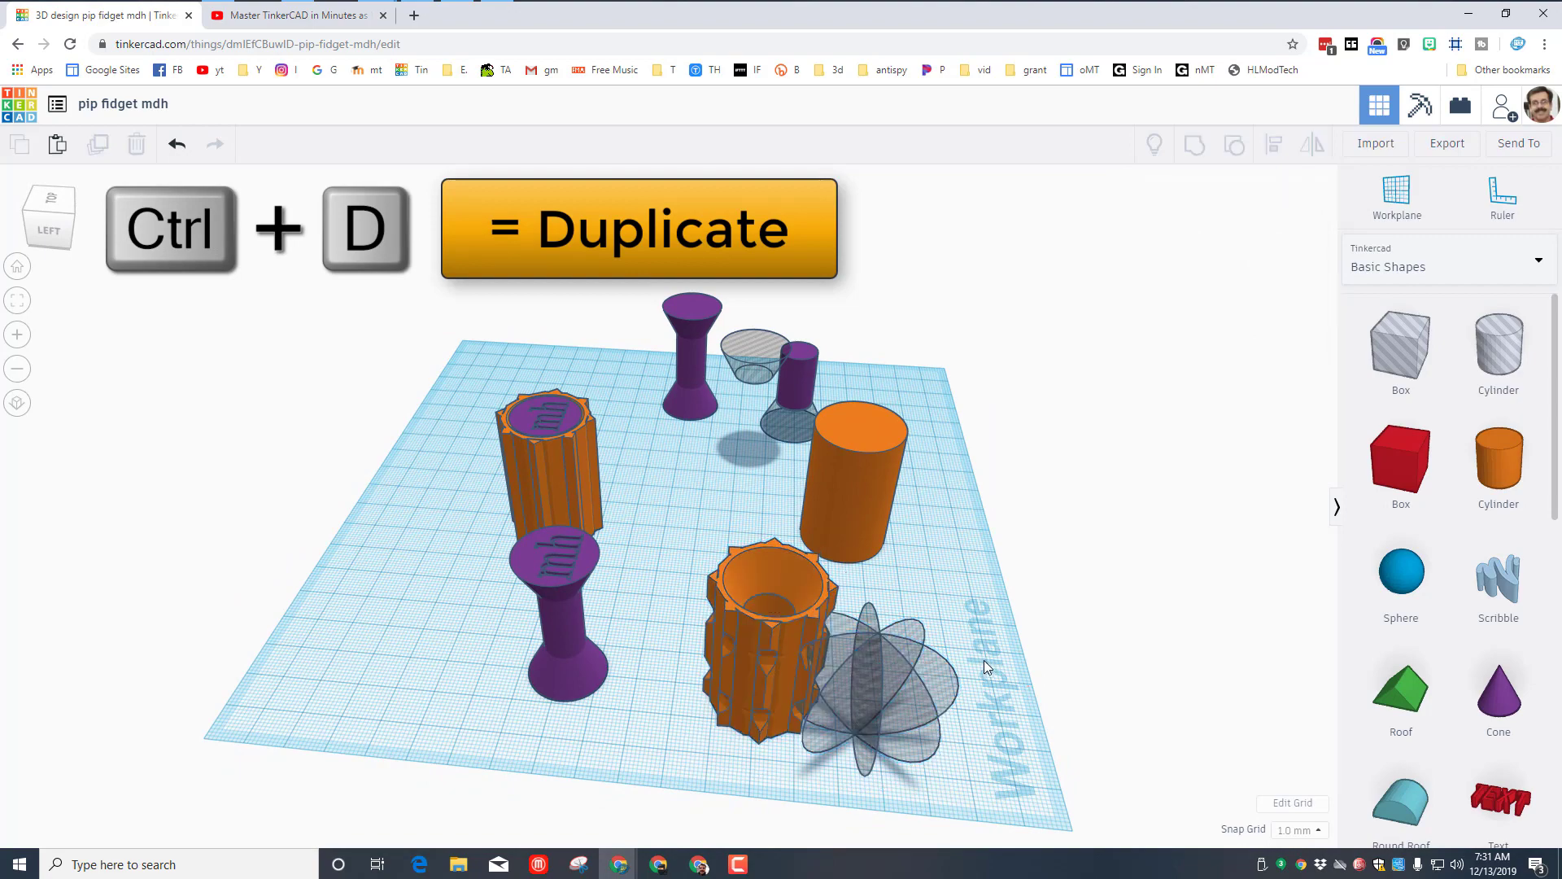
Align the sleeve and the four crossing sphere holes on their centres in both horizontal directions
right_click_drag(983, 661, 661, 661)
left_click_drag(661, 661, 802, 761)
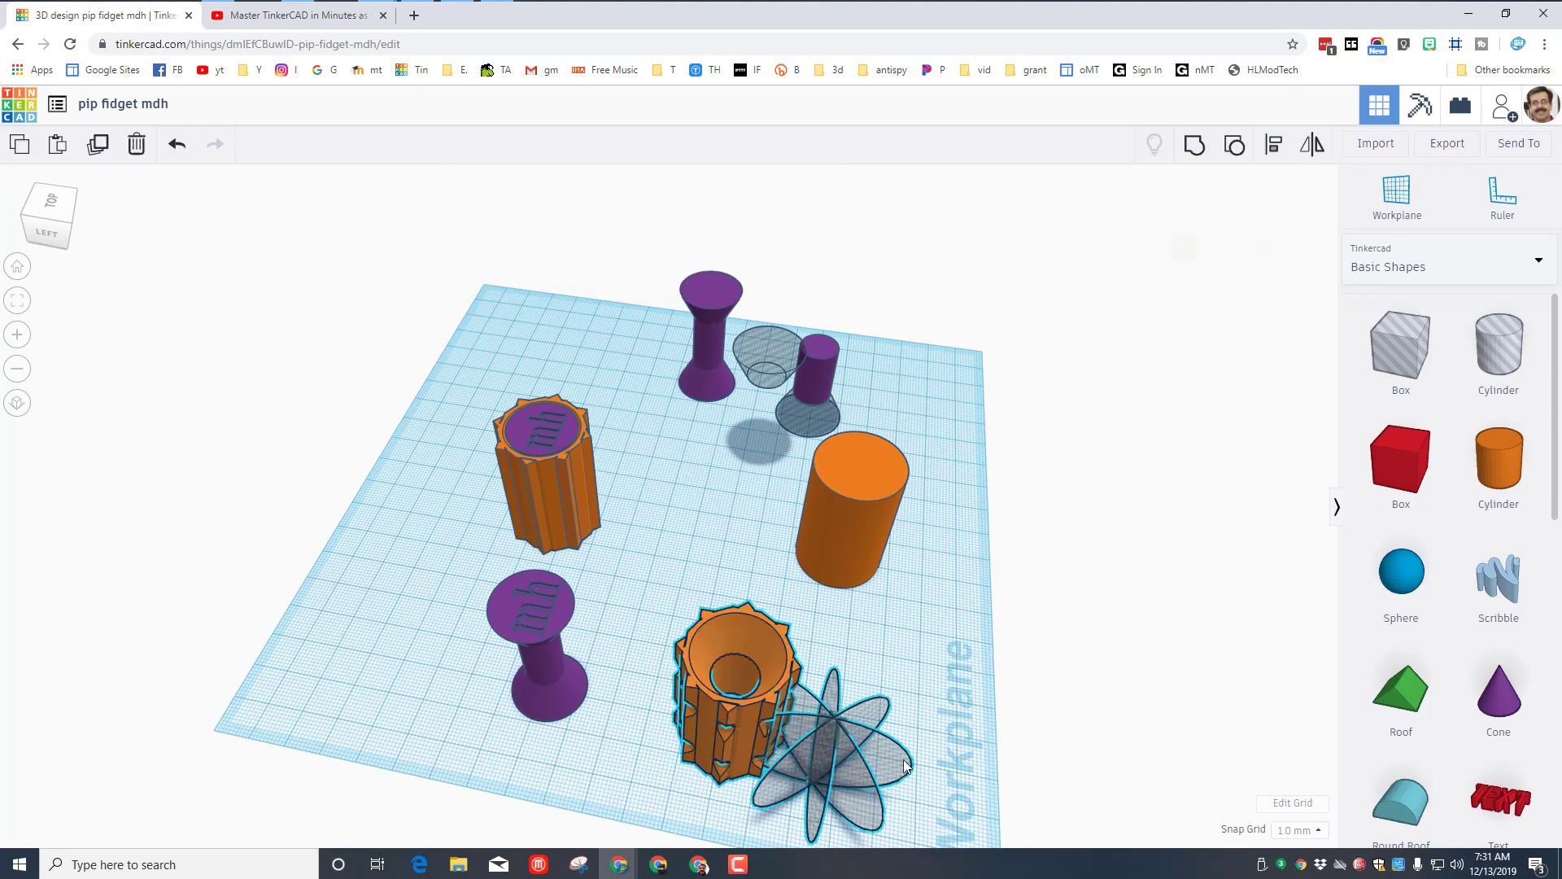
left_click(1276, 150)
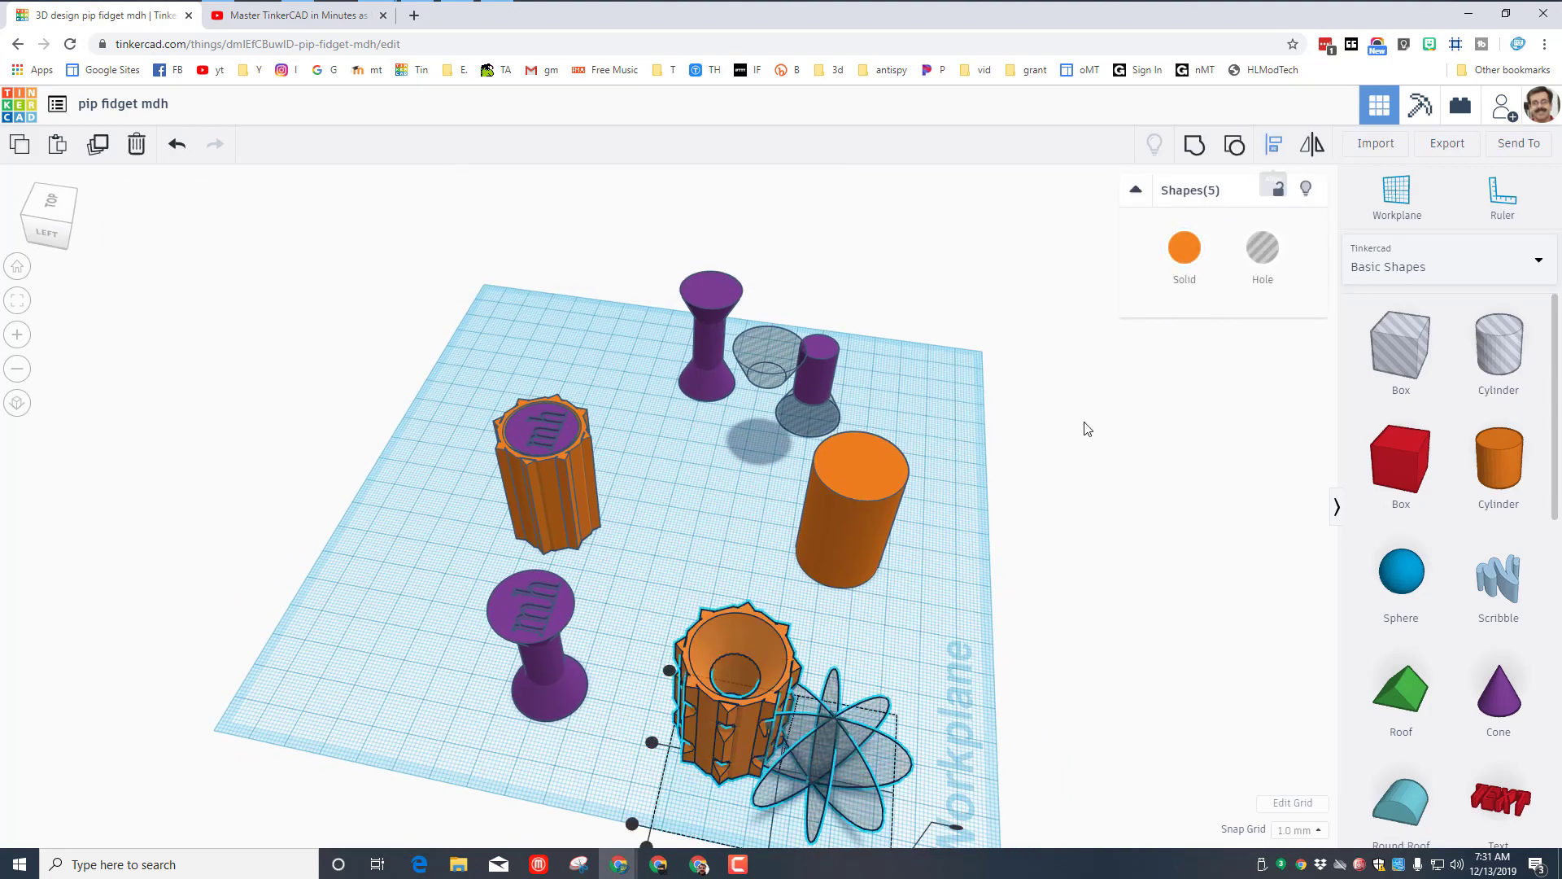
left_click(652, 745)
scroll(691, 743, "down", 5)
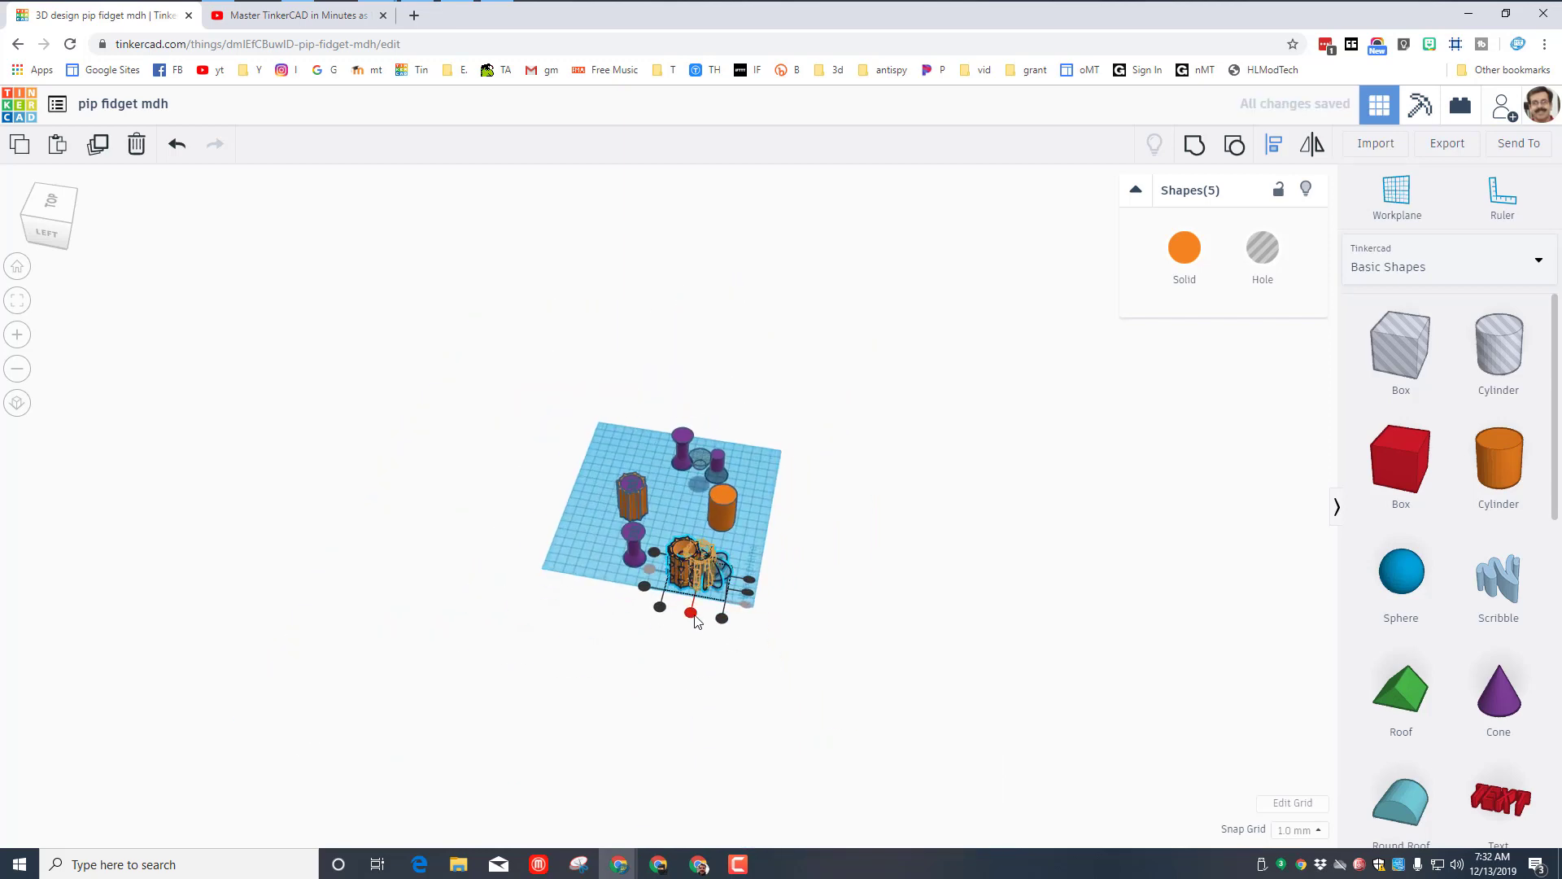
scroll(700, 619, "up", 5)
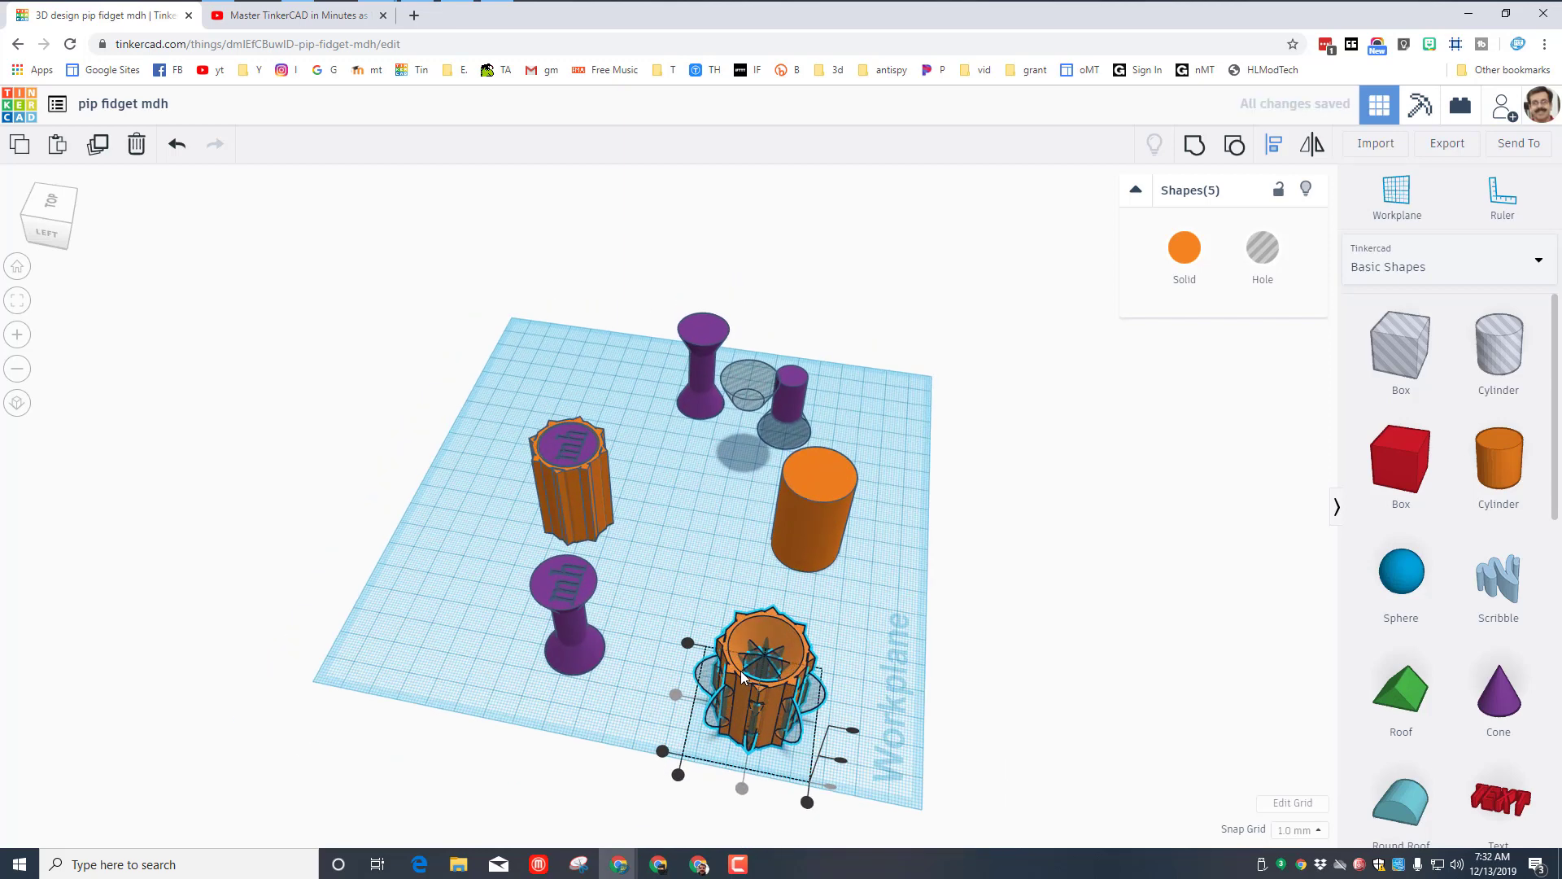
key("Escape")
Rotate the grooved sleeve 22.5° about its vertical axis relative to the crossing sphere holes
right_click_drag(791, 657, 736, 625)
left_click(769, 643)
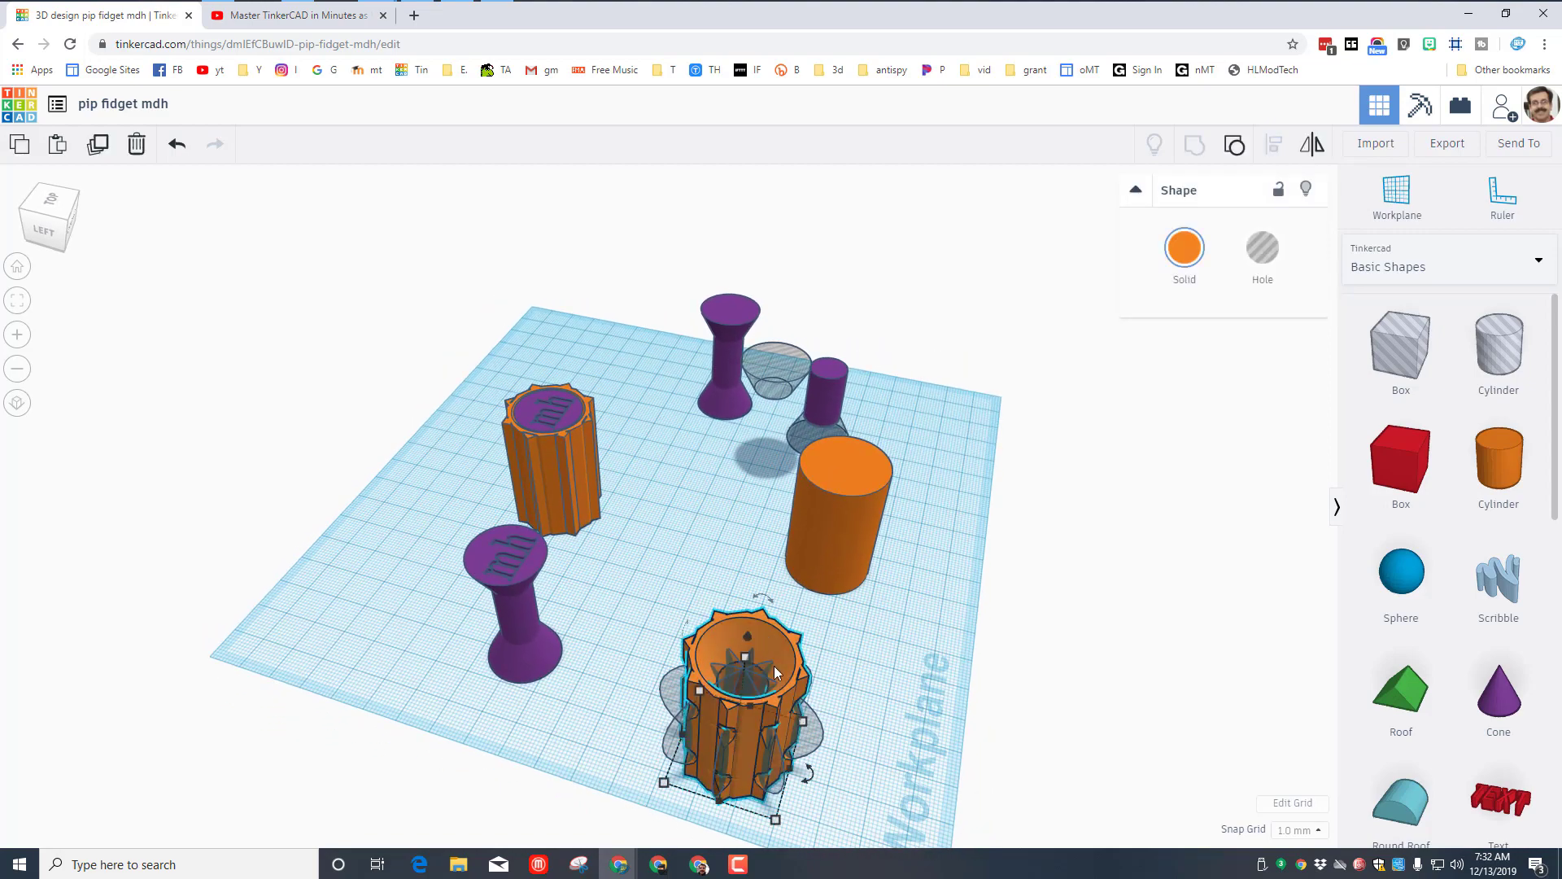
left_click_drag(812, 783, 794, 790)
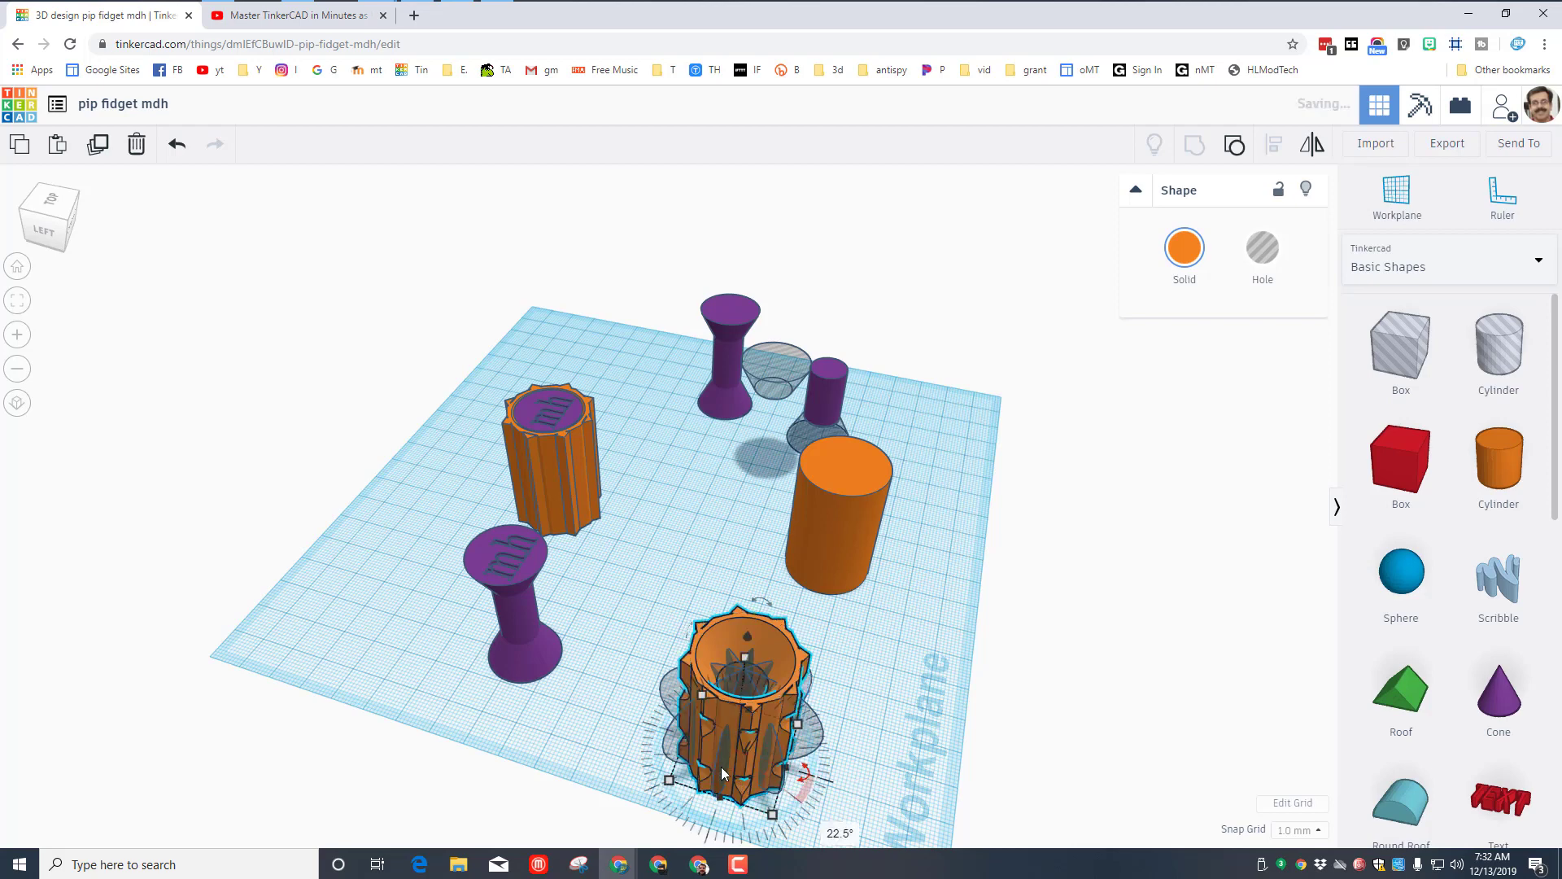
right_click_drag(847, 776, 837, 725)
right_click_drag(874, 675, 856, 670)
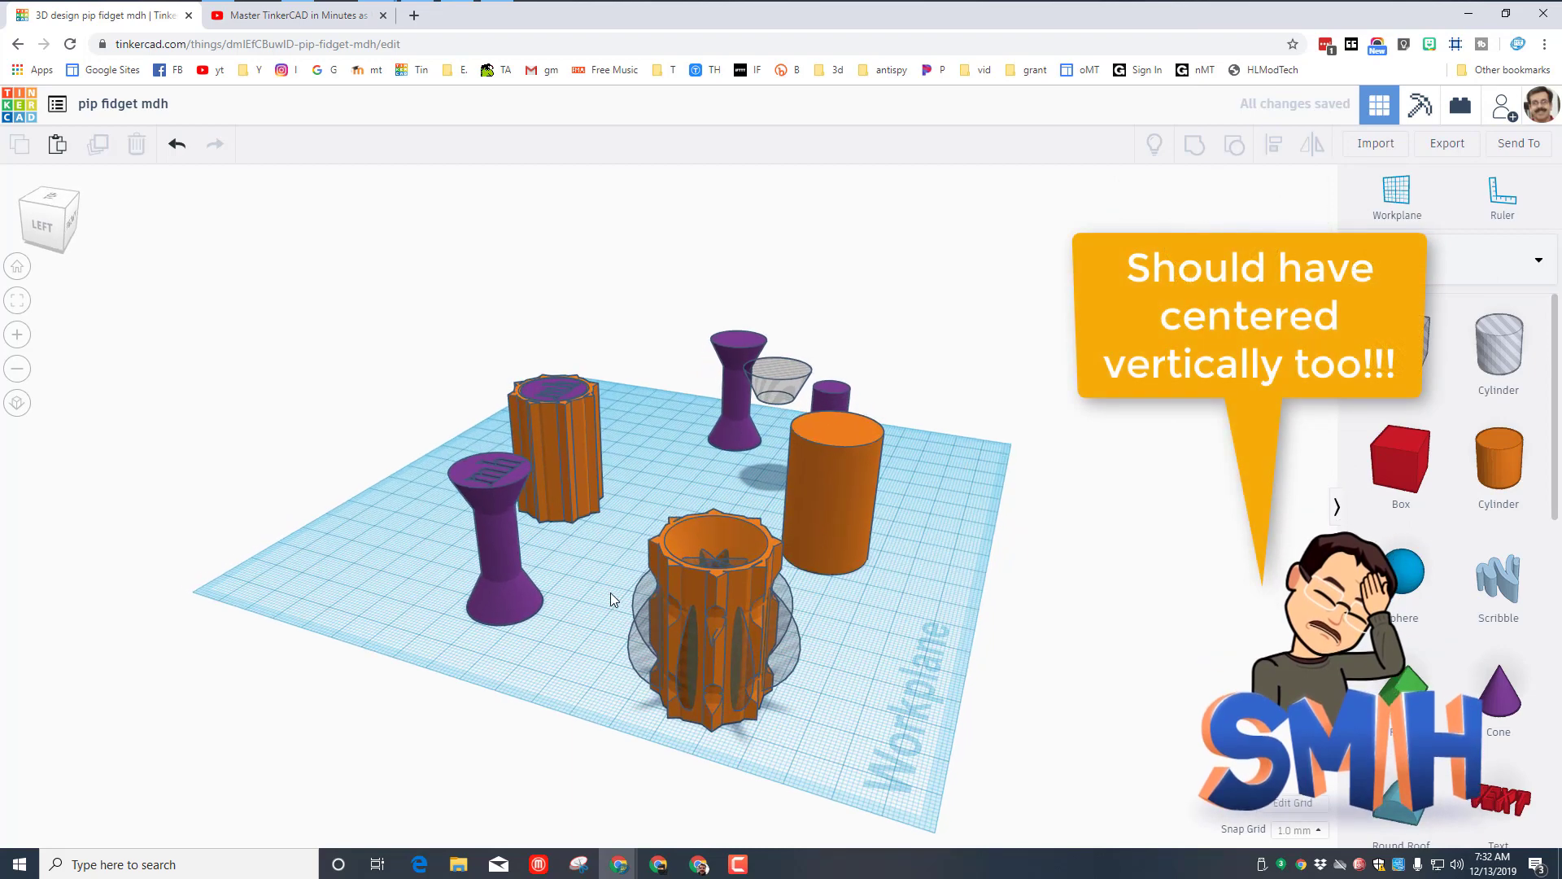
Group the sleeve with the four sphere holes to cut the vertical slots through its wall
left_click_drag(610, 592, 767, 702)
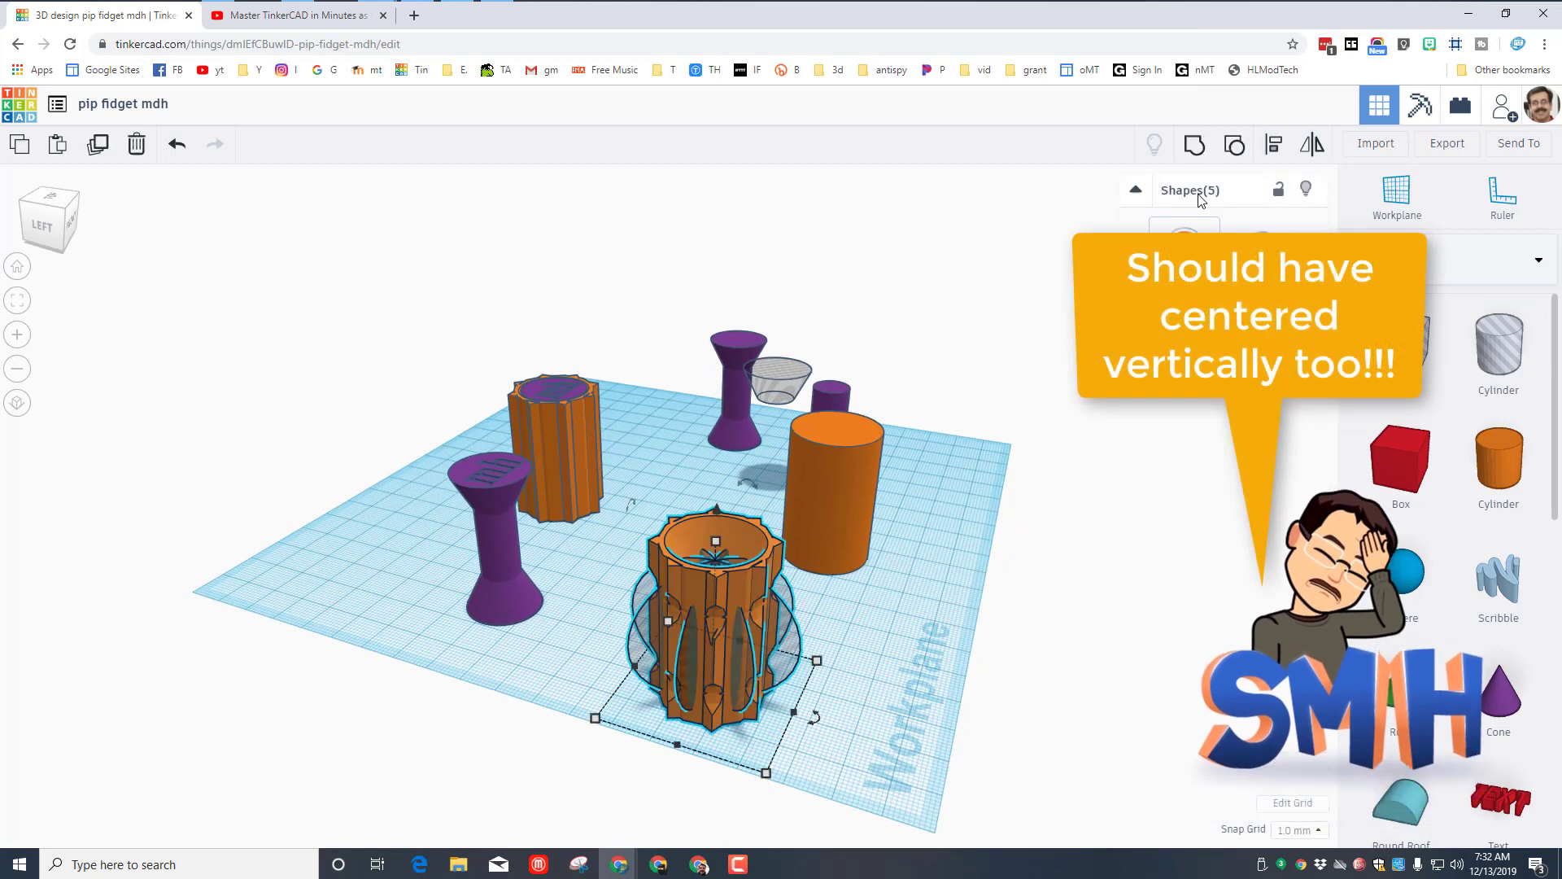
left_click(1194, 147)
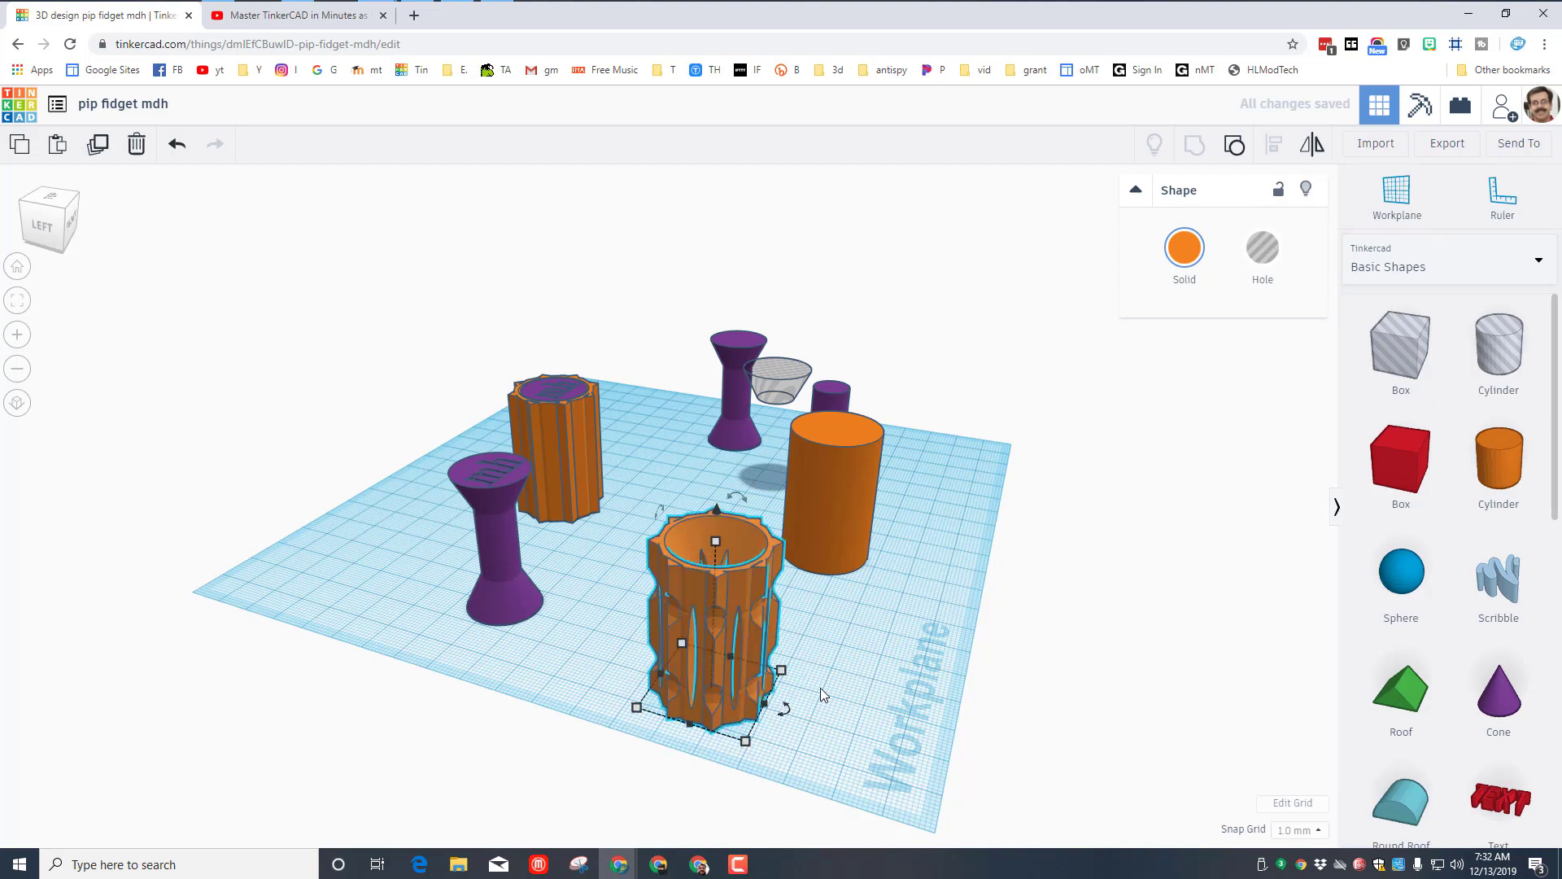
right_click_drag(821, 687, 814, 643)
left_click(873, 706)
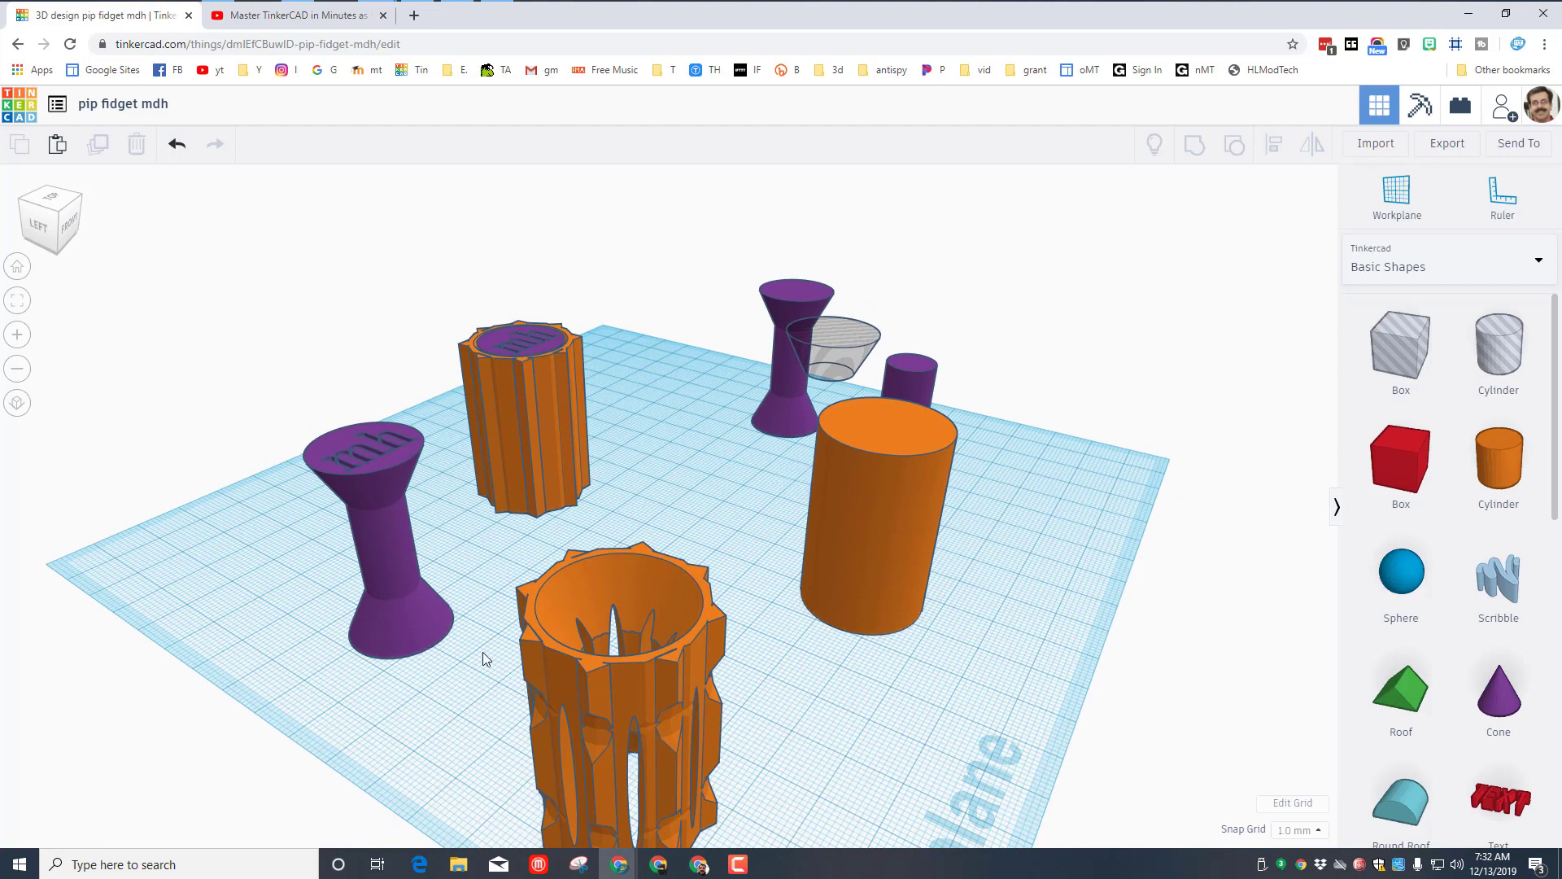
Move the lettered purple spool into the slotted sleeve and align the two on their horizontal centres
left_click_drag(384, 571, 574, 643)
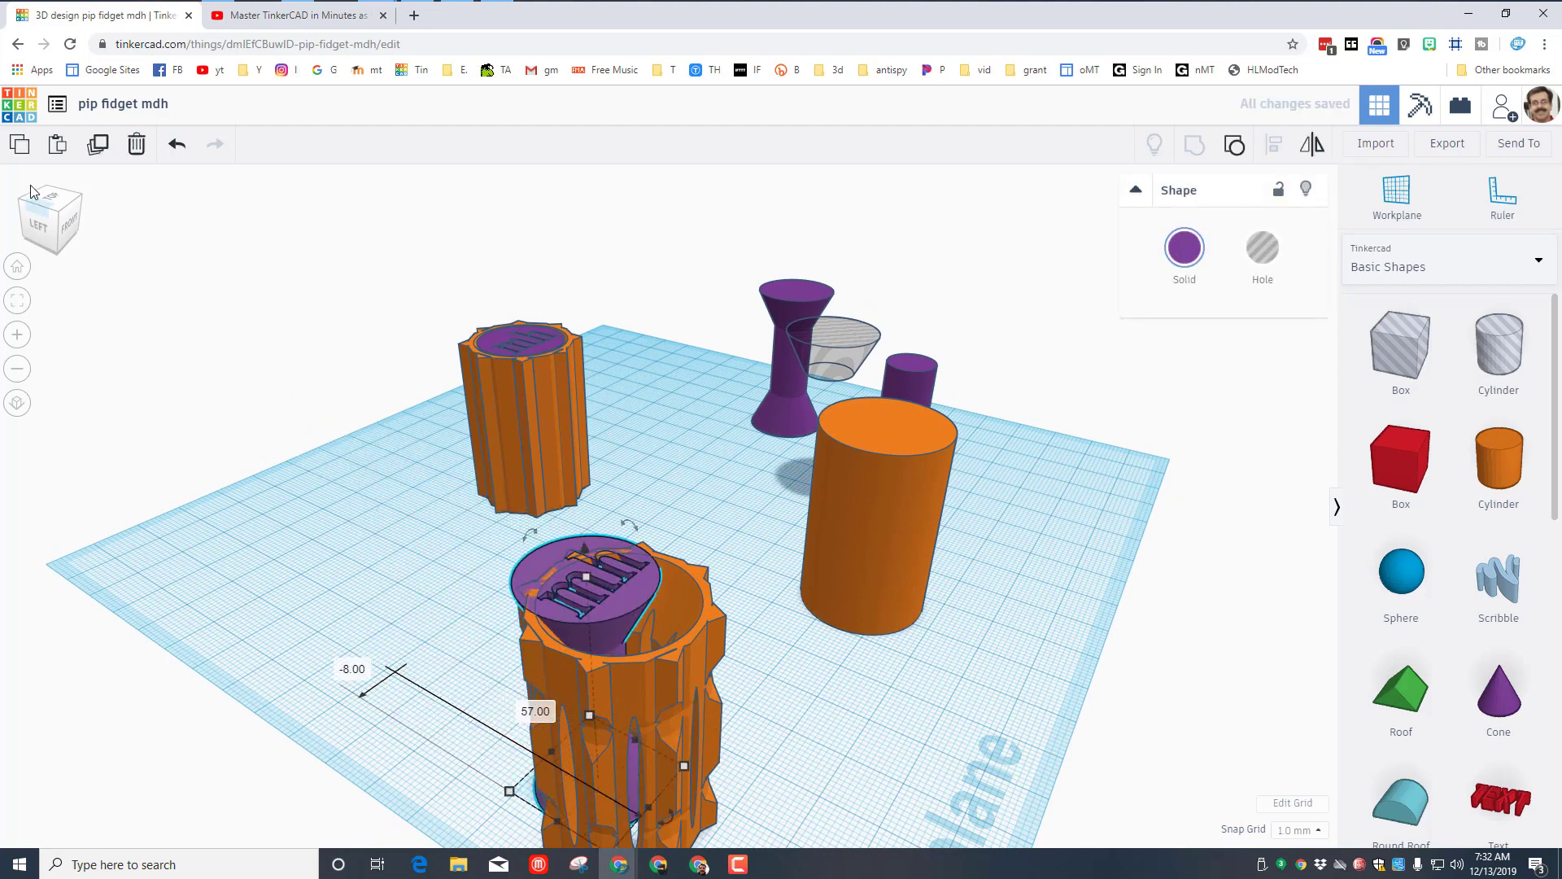
left_click(64, 220)
left_click_drag(441, 576, 553, 675)
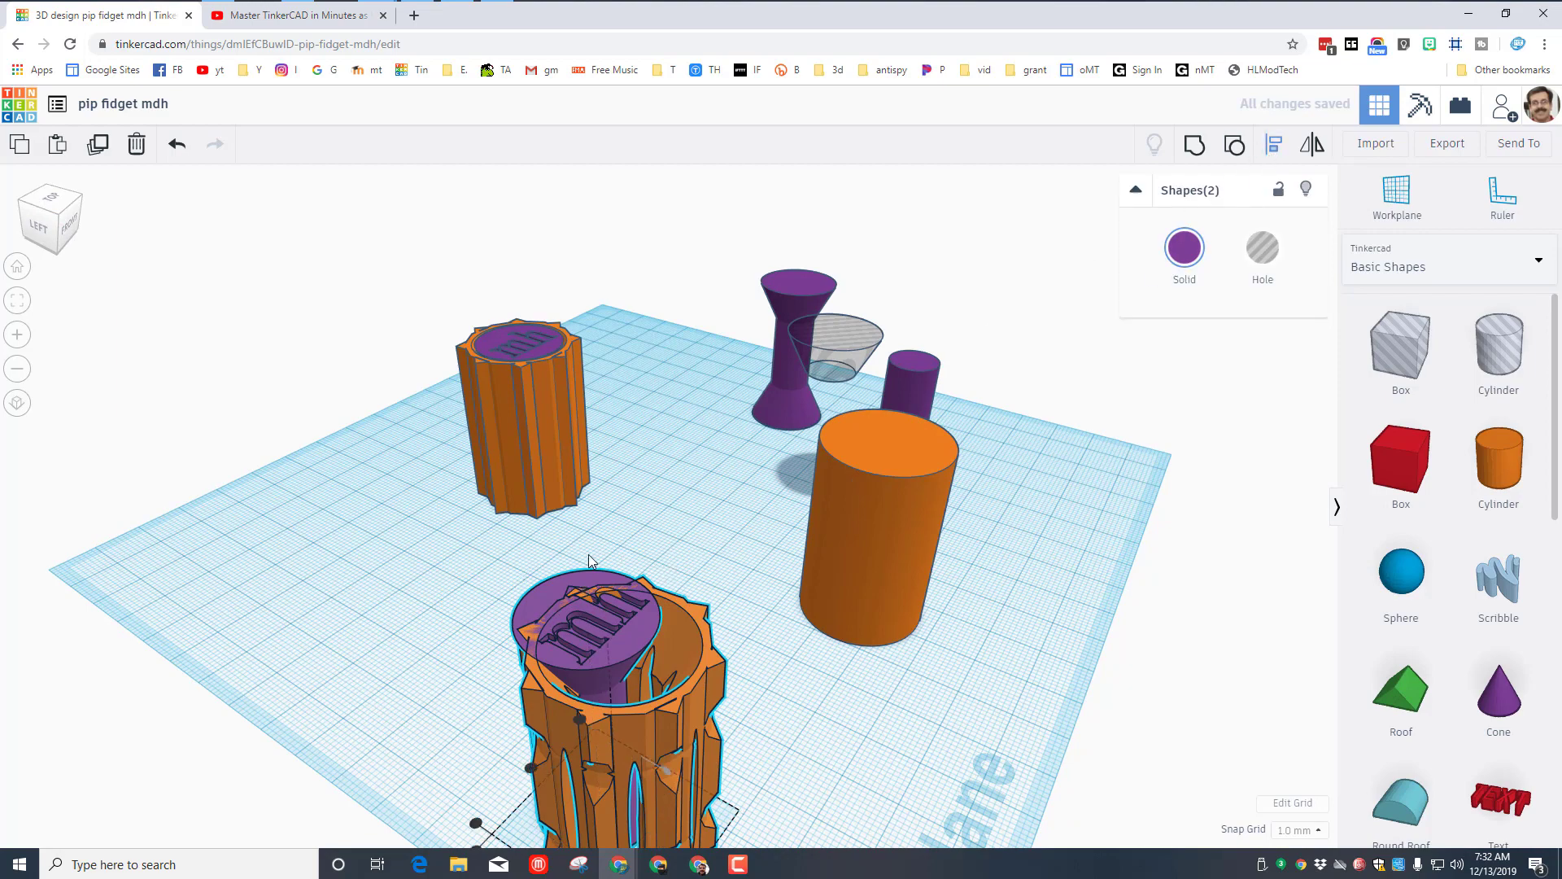
scroll(566, 635, "down", 3)
key("ctrl+z")
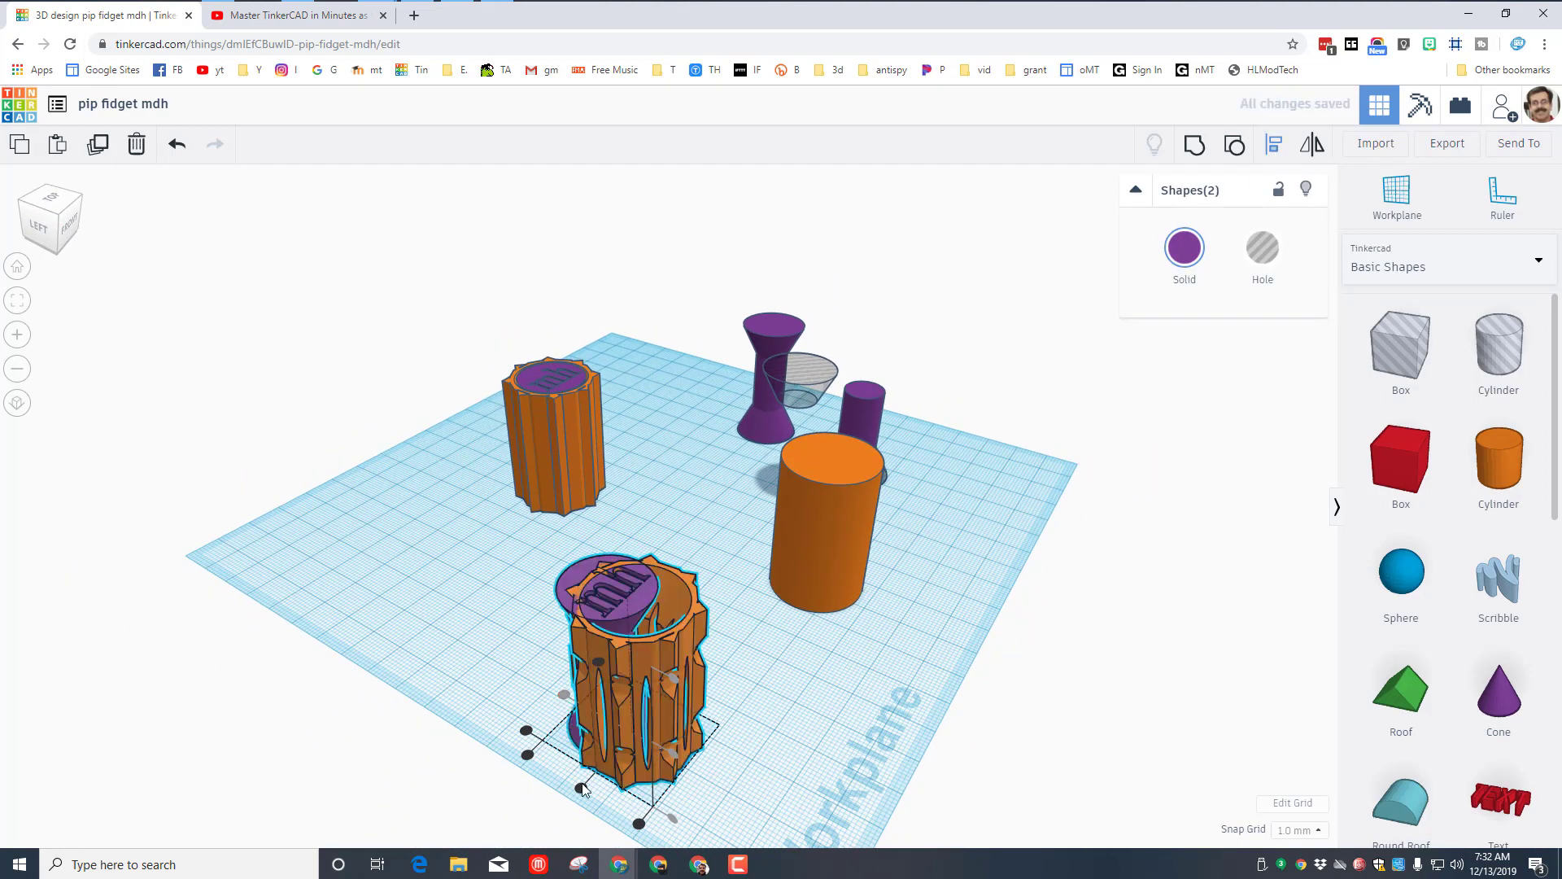
left_click(760, 698)
right_click_drag(760, 698, 403, 618)
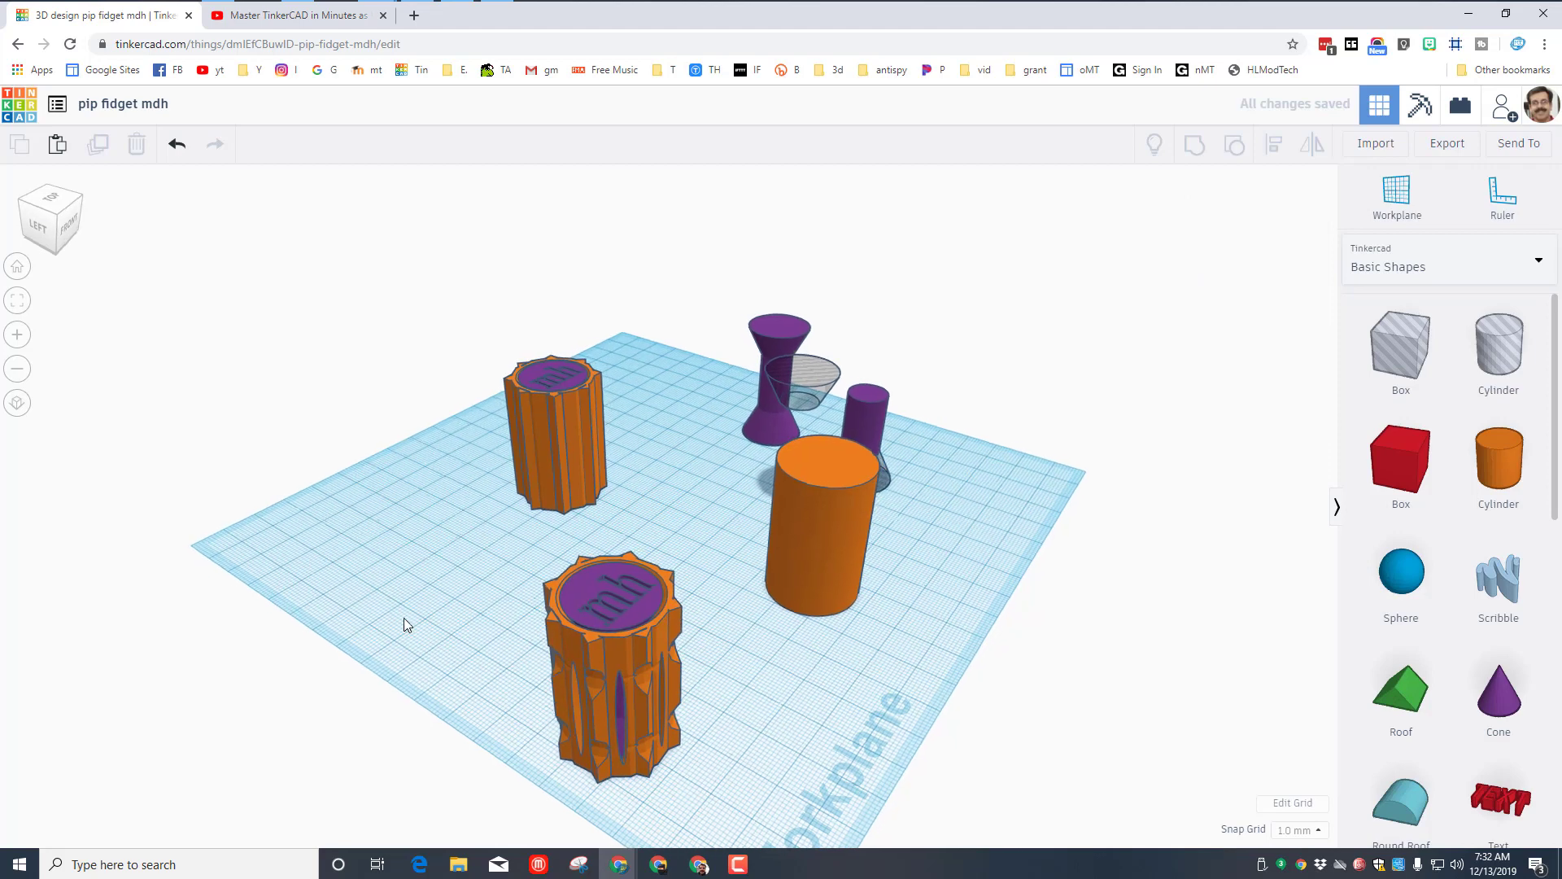
Select the slotted sleeve with its inner spool and export only these two shapes as an STL file
left_click_drag(488, 675, 661, 700)
right_click_drag(661, 700, 782, 602)
left_click(1446, 145)
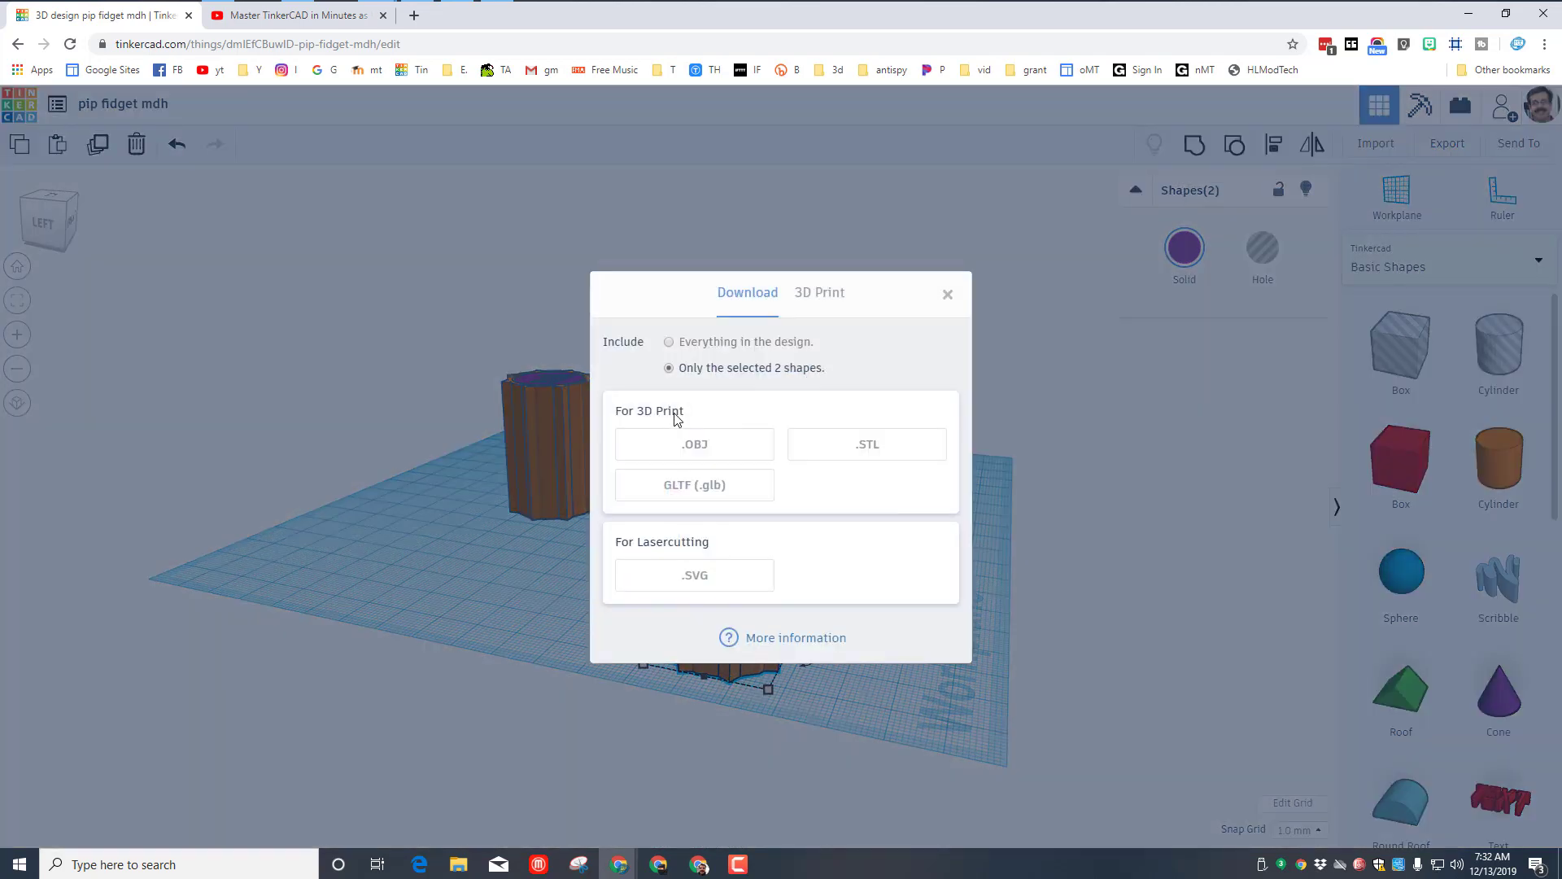
left_click(882, 449)
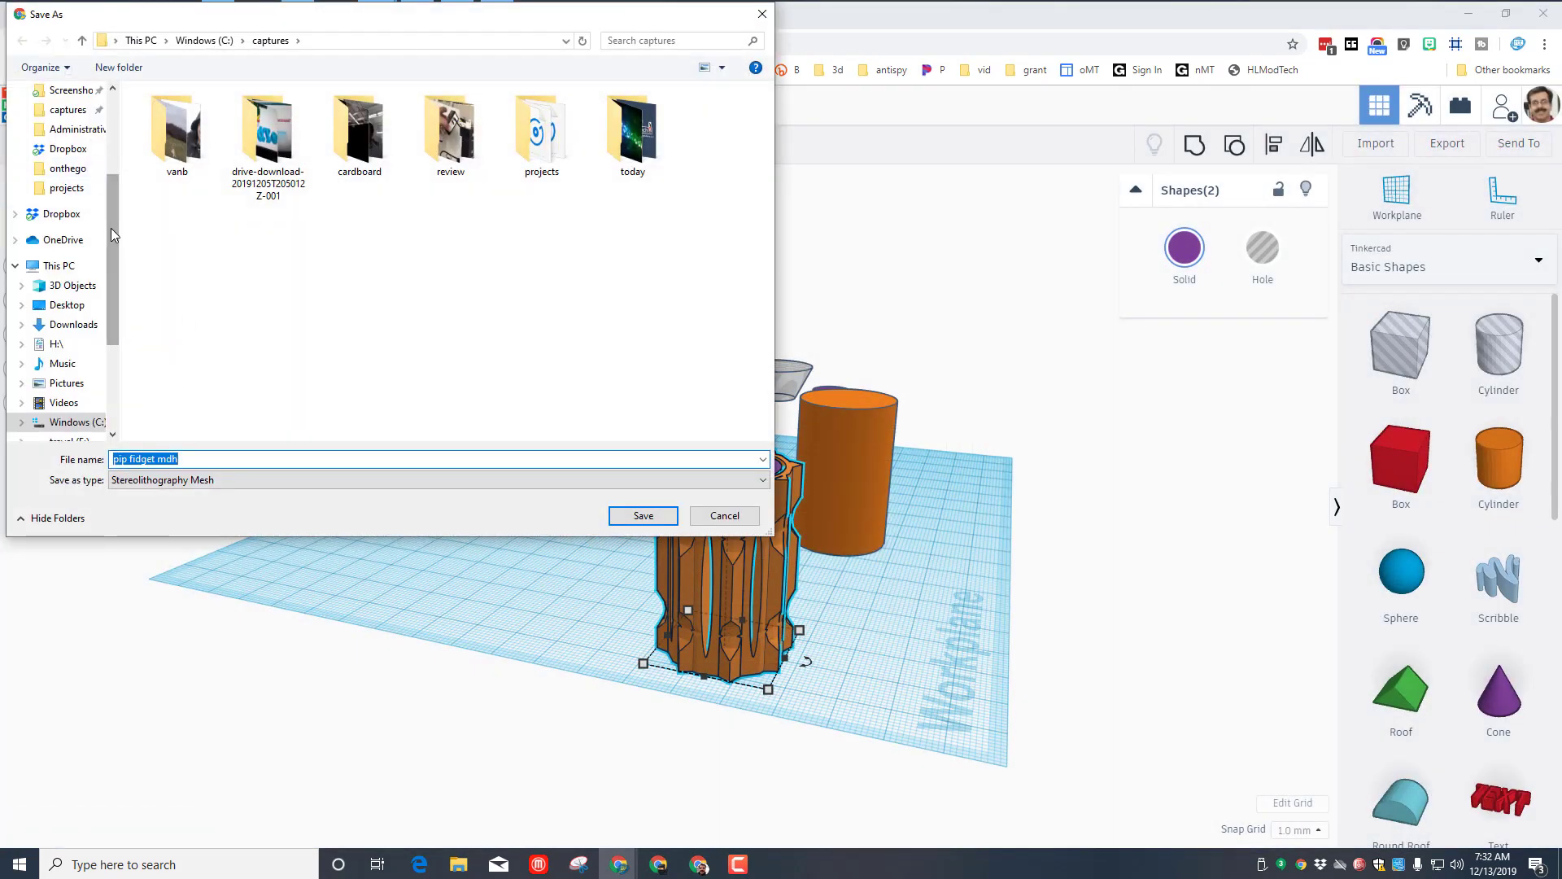
Save the exported mesh in the stl folder as "pip fidget mdh v2"
left_click_drag(111, 228, 111, 119)
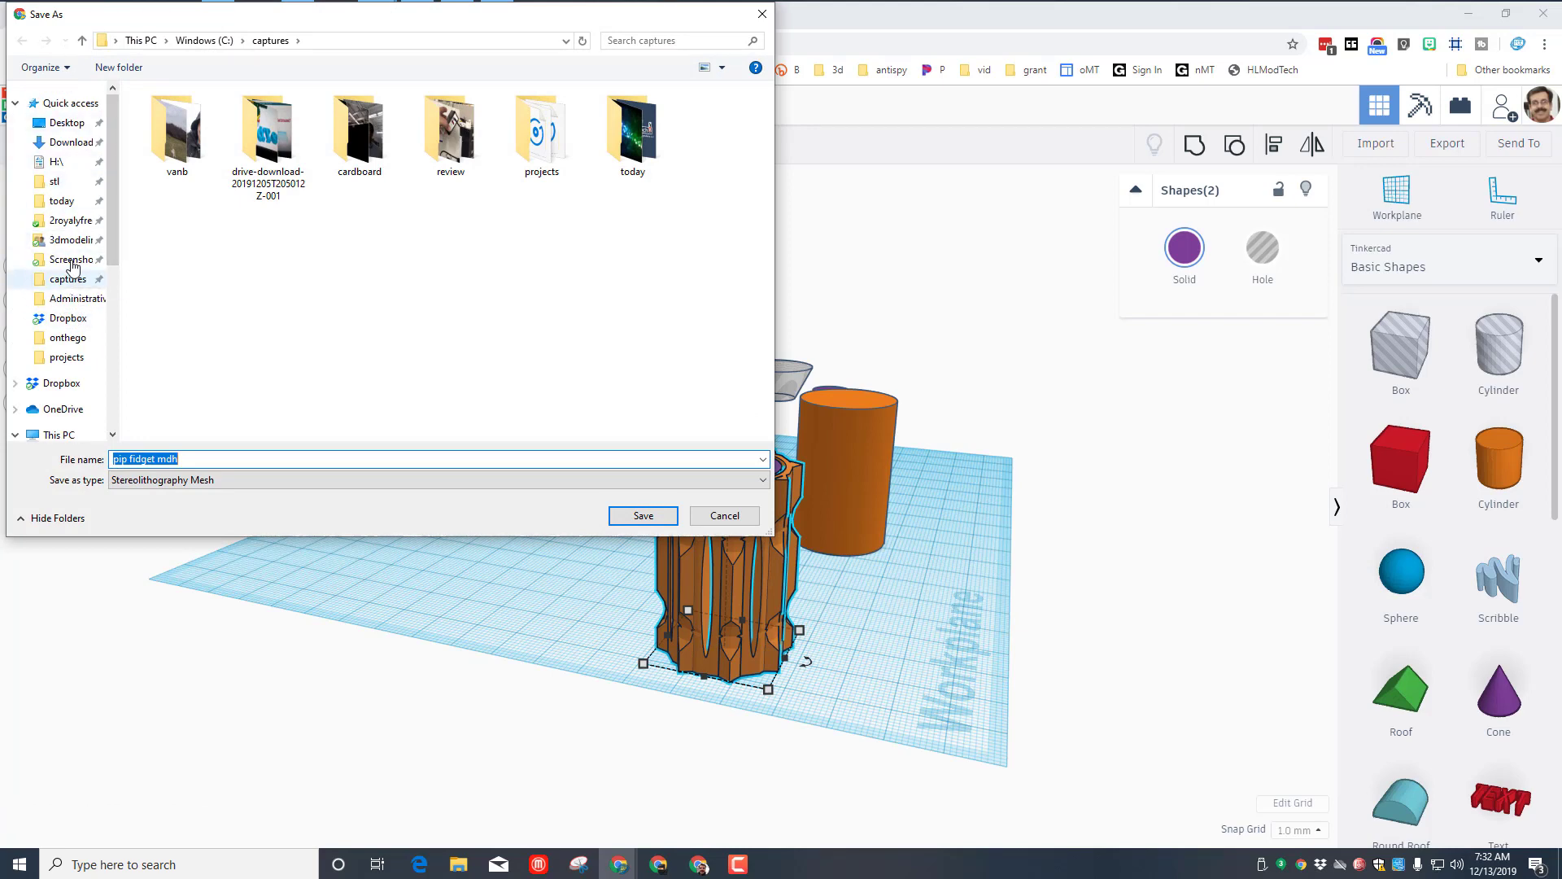
left_click(54, 181)
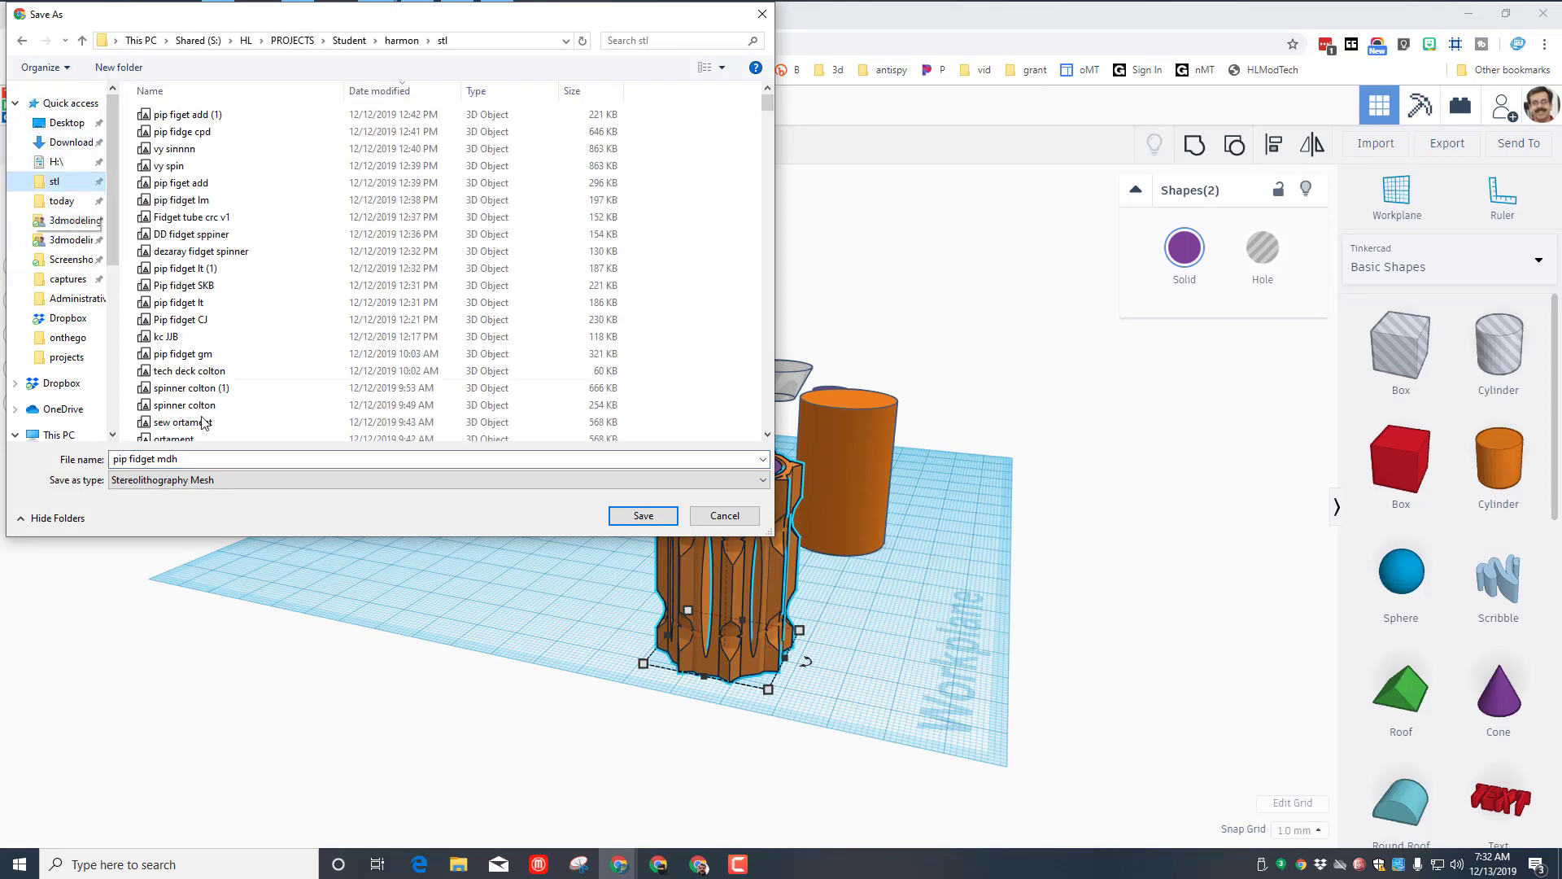
left_click(197, 460)
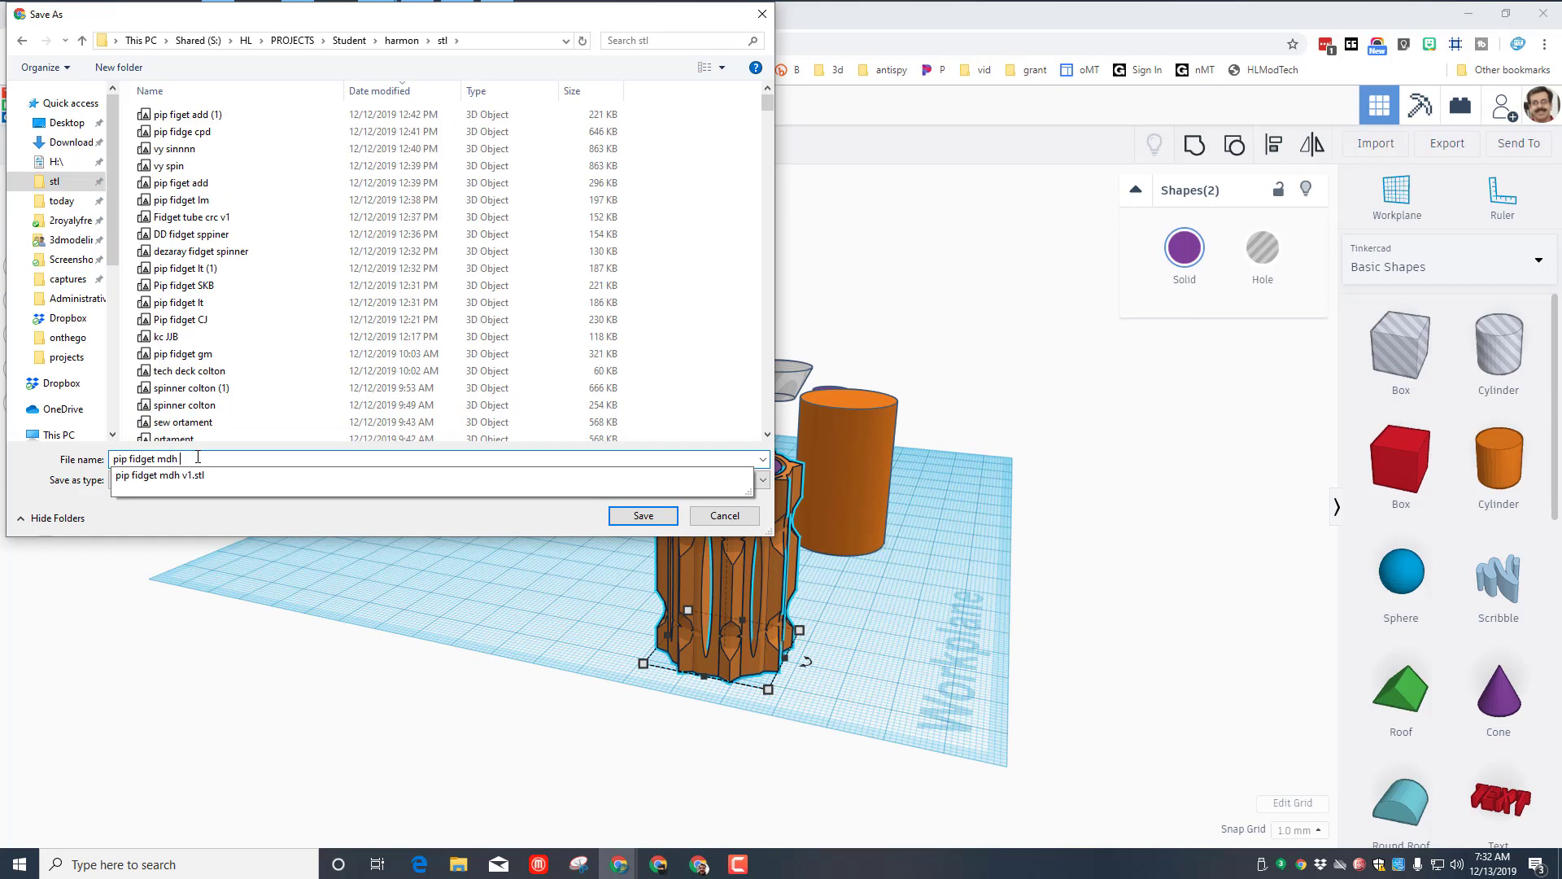
type("v2")
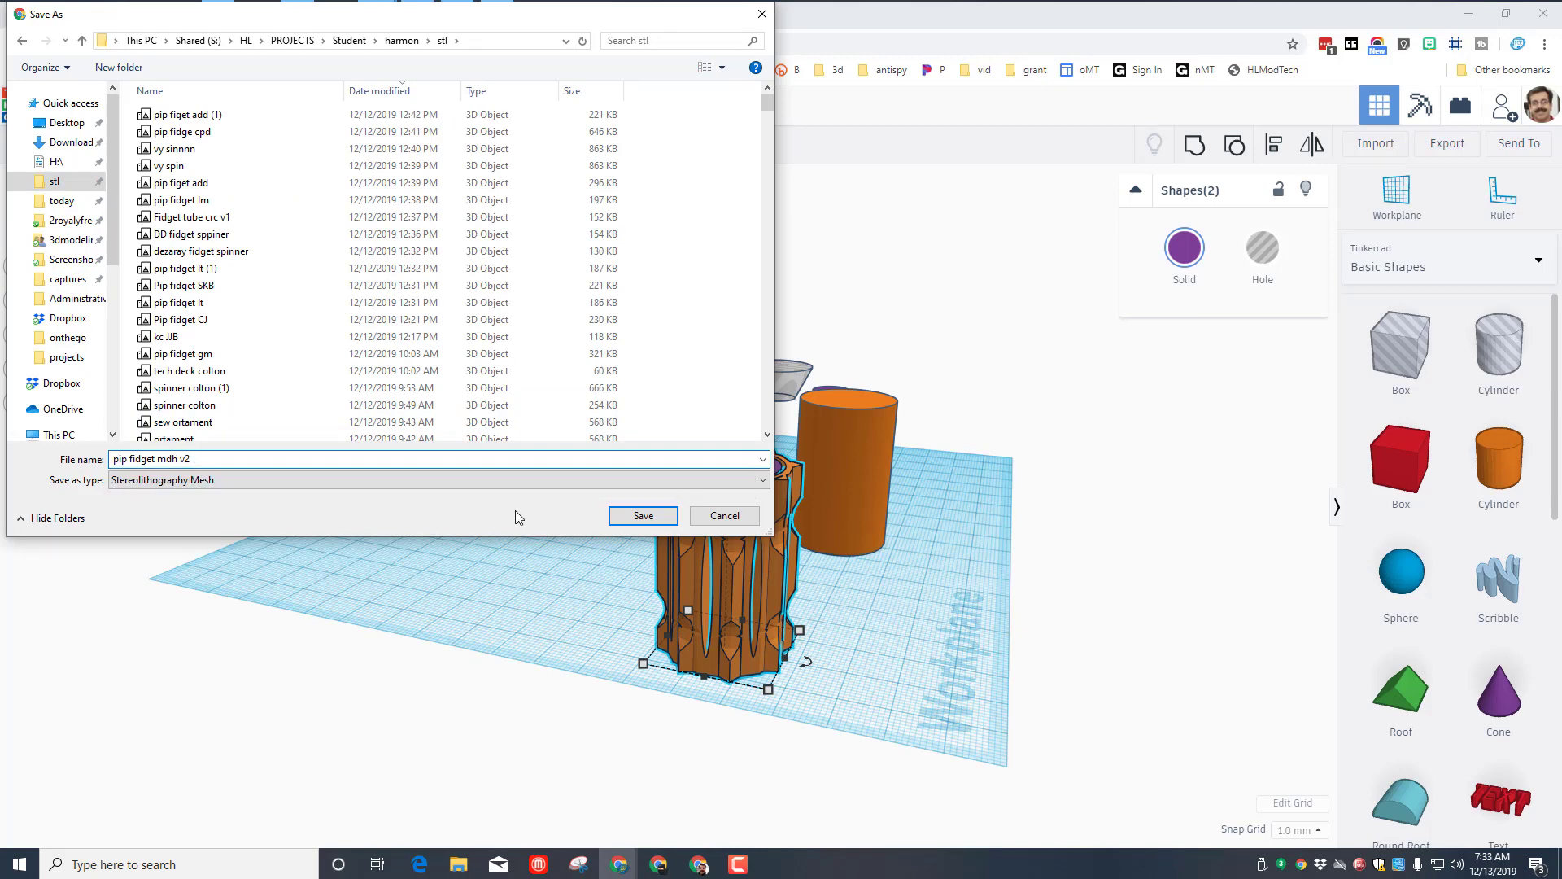
left_click(645, 515)
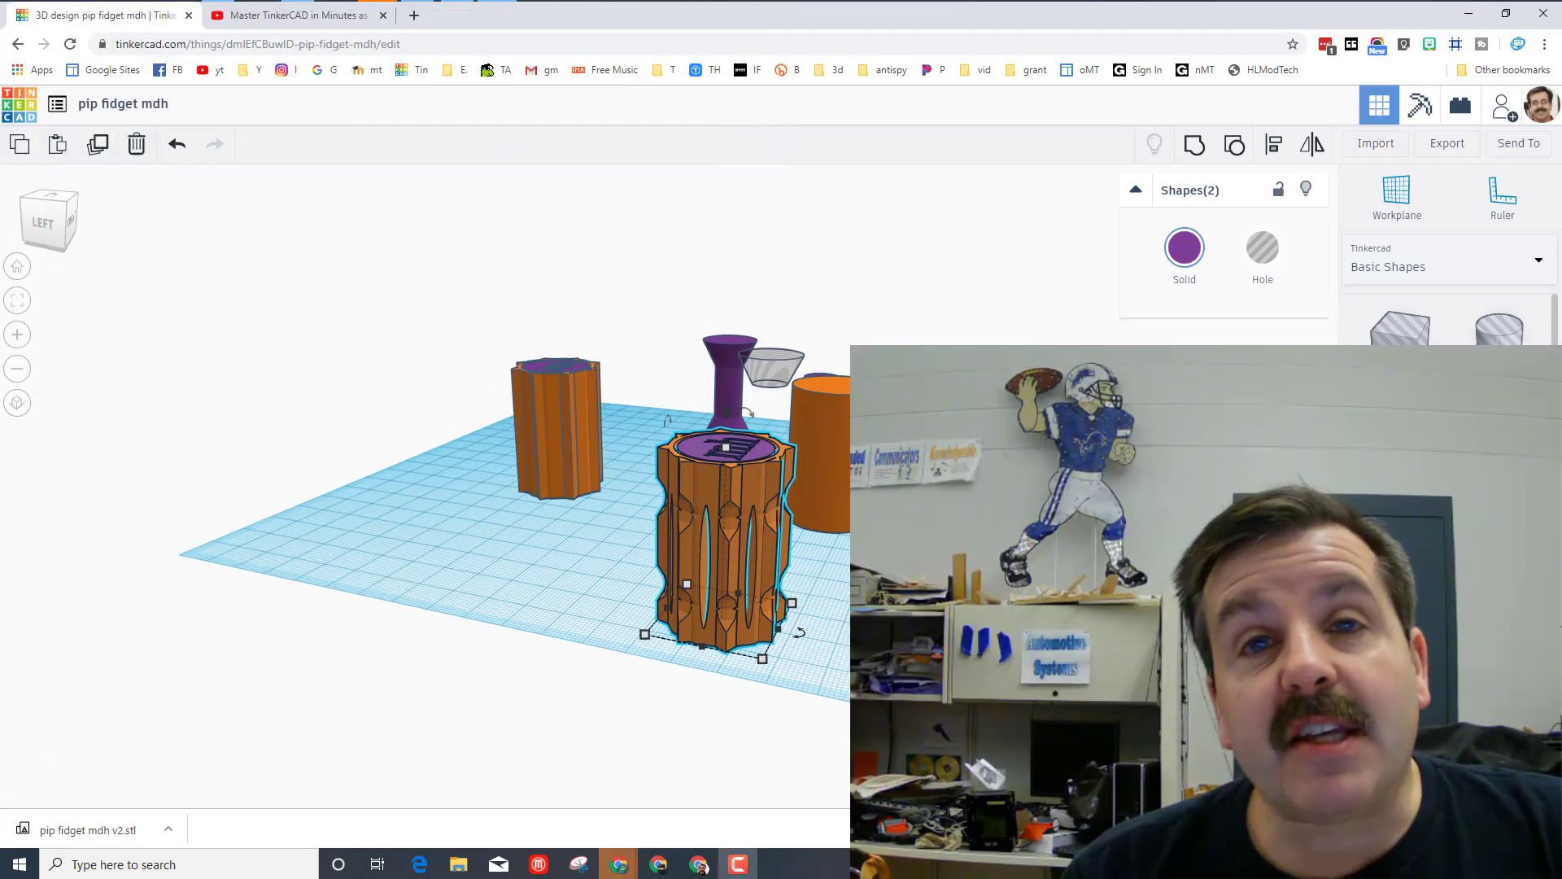